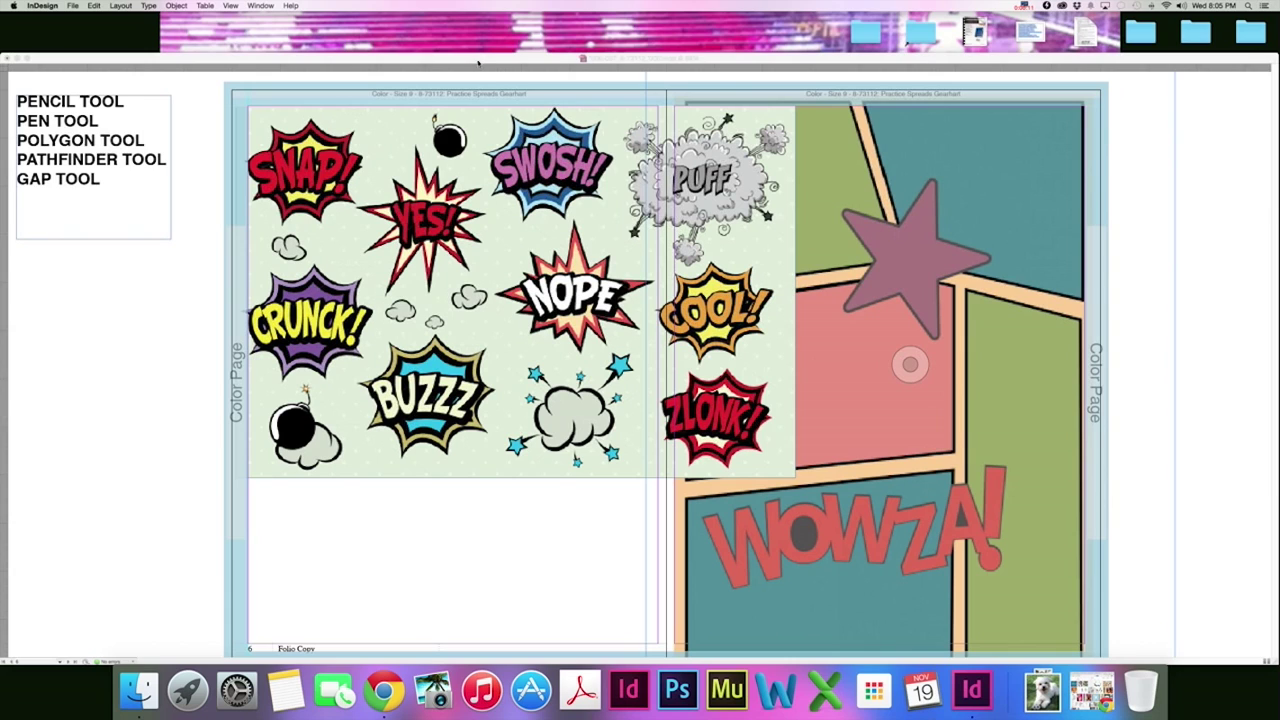
Step: Draw a black-filled freehand cloud shape with the Pencil tool in the blank area below the sound-effect artwork
scroll(453, 157, "left", 3)
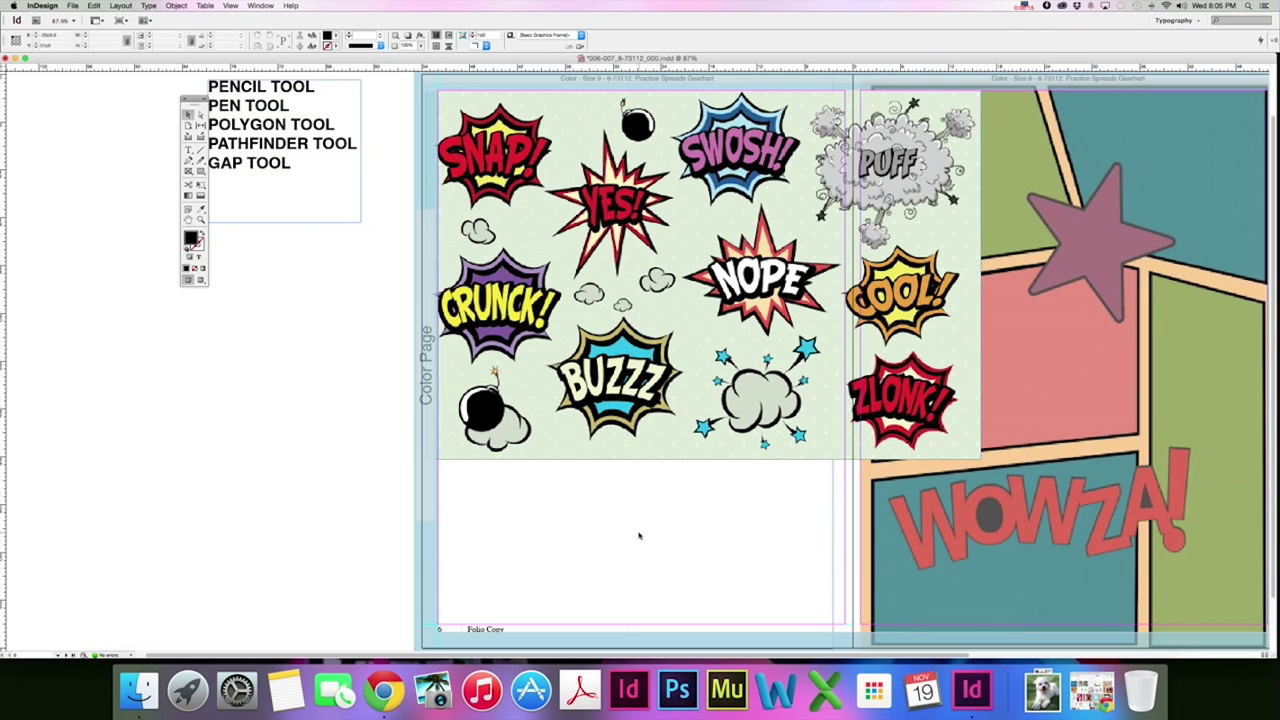
left_click_drag(837, 655, 969, 655)
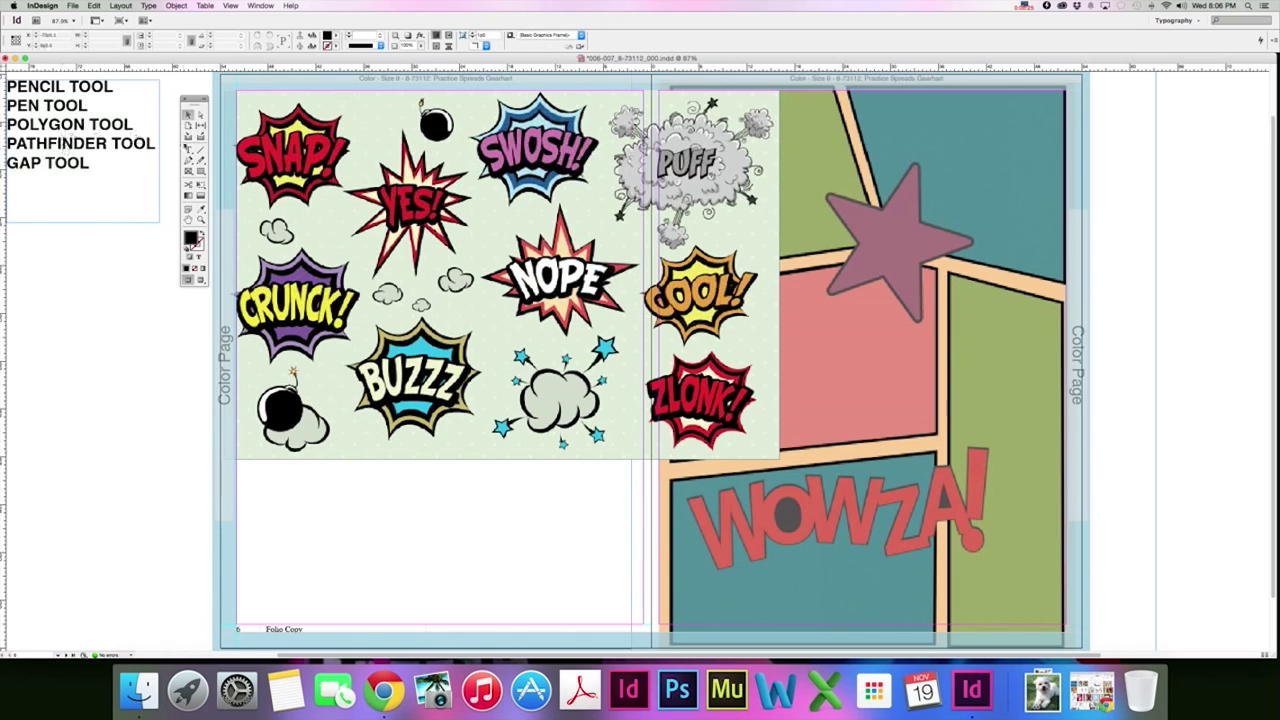
left_click(200, 160)
mouse_move(334, 505)
left_mouse_down()
mouse_move(356, 550)
mouse_move(404, 535)
mouse_move(428, 552)
mouse_move(432, 477)
mouse_move(376, 479)
left_mouse_up()
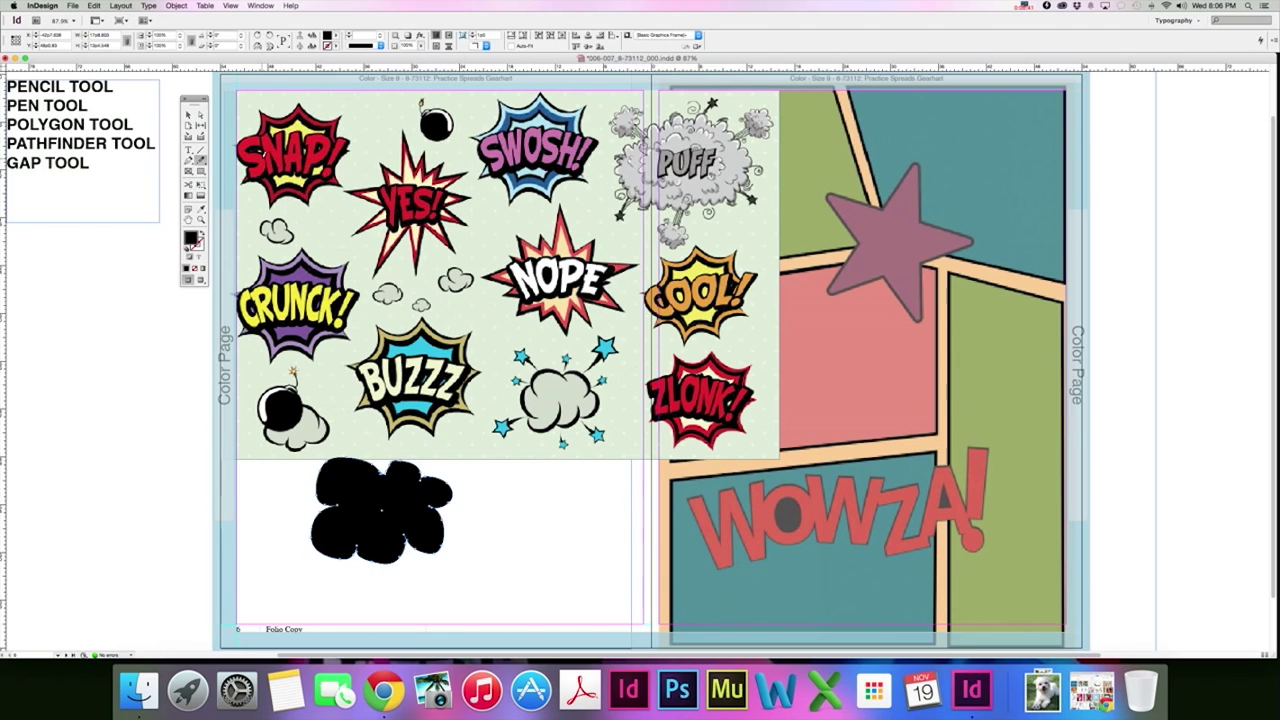
Step: Lock the sound-effect artwork image so that it cannot be moved
left_click(188, 115)
left_click(310, 142)
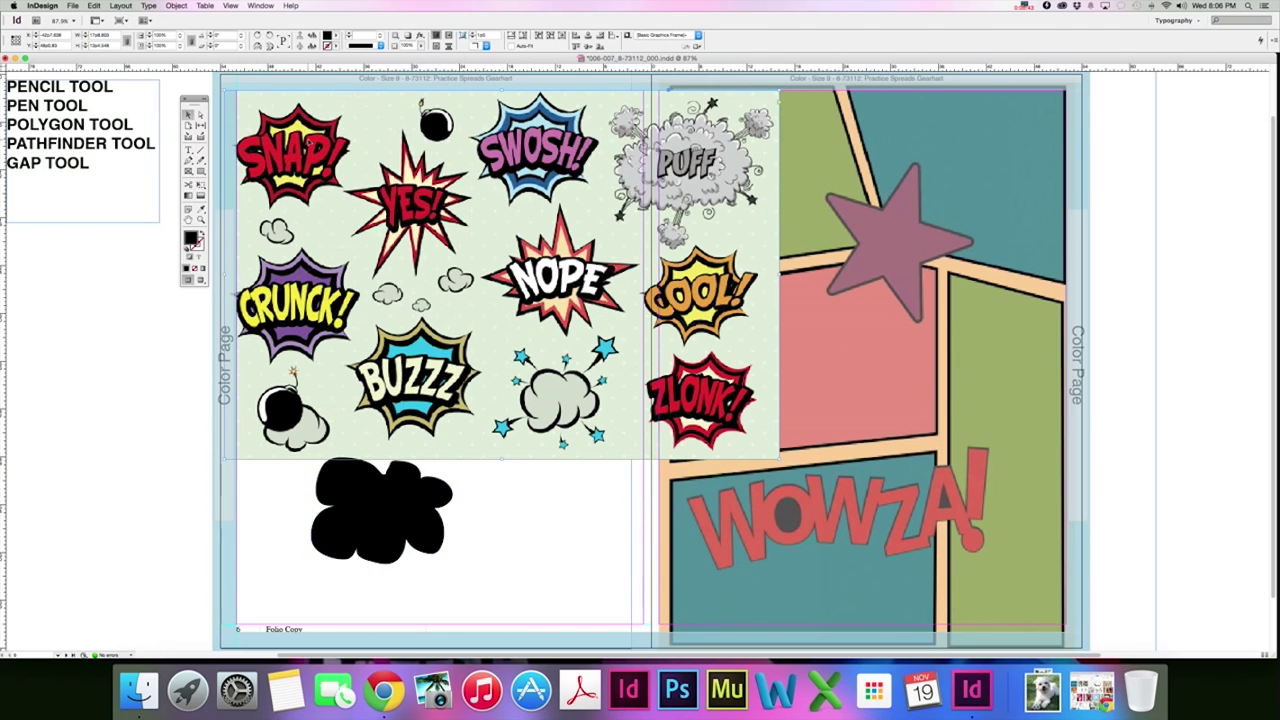
key("slash")
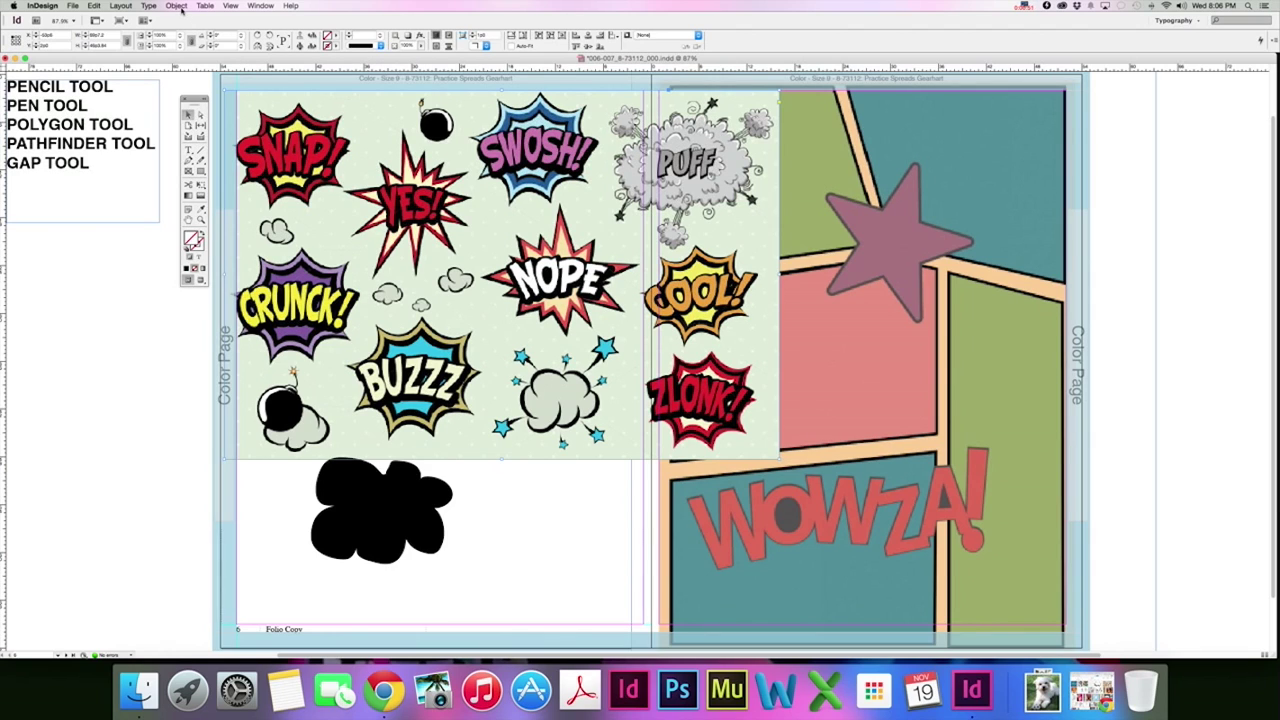
left_click(178, 6)
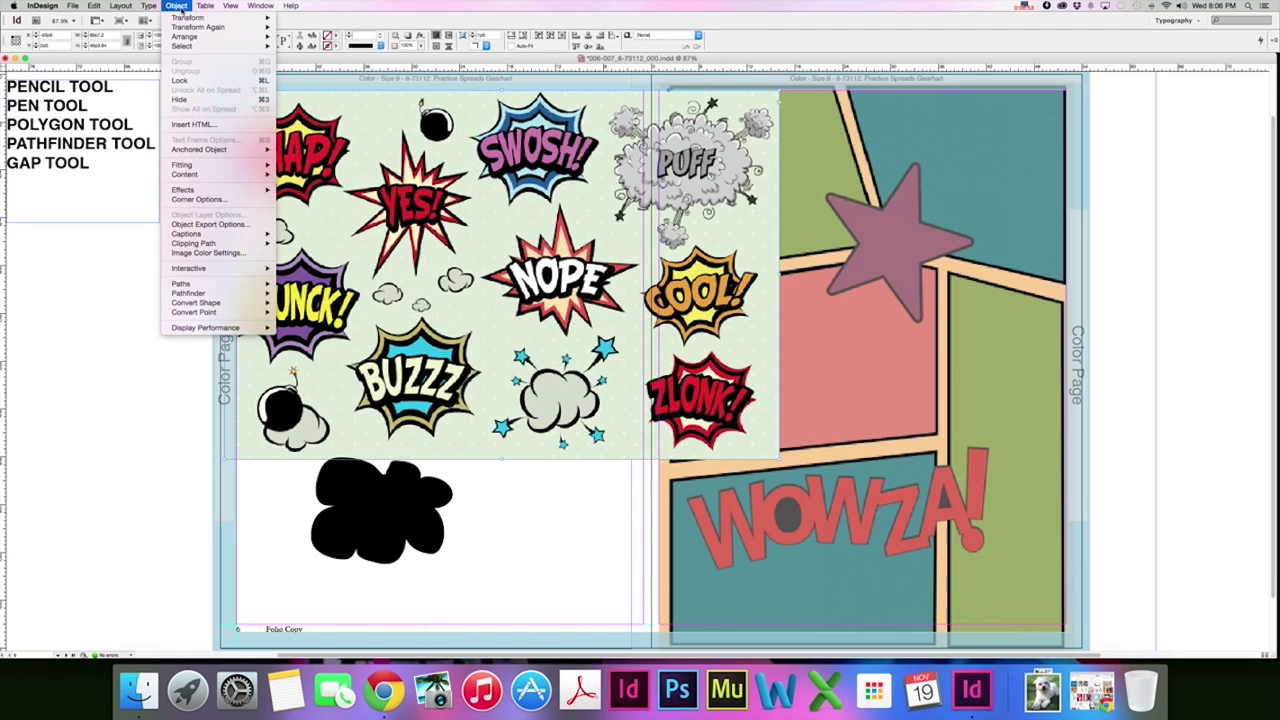
left_click(180, 80)
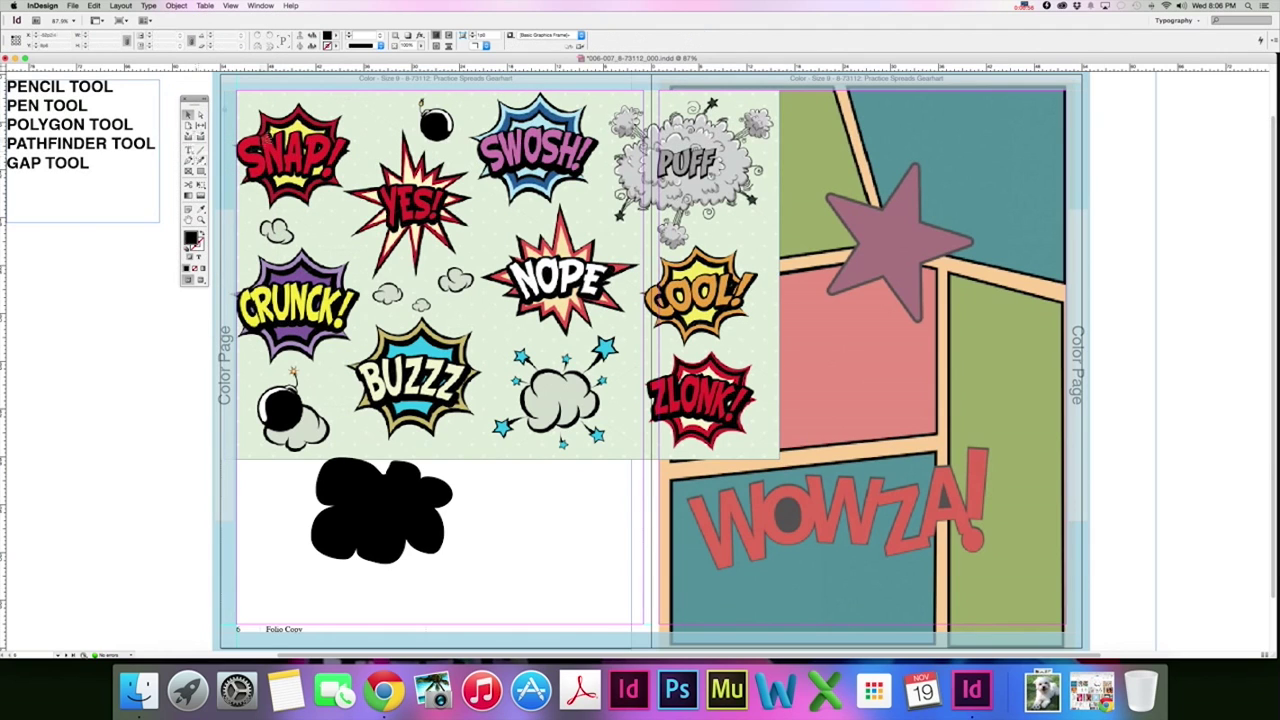
Step: Trace the jagged outline of the SNAP! burst with the Pencil tool and move the shape beside the black cloud
left_click(200, 160)
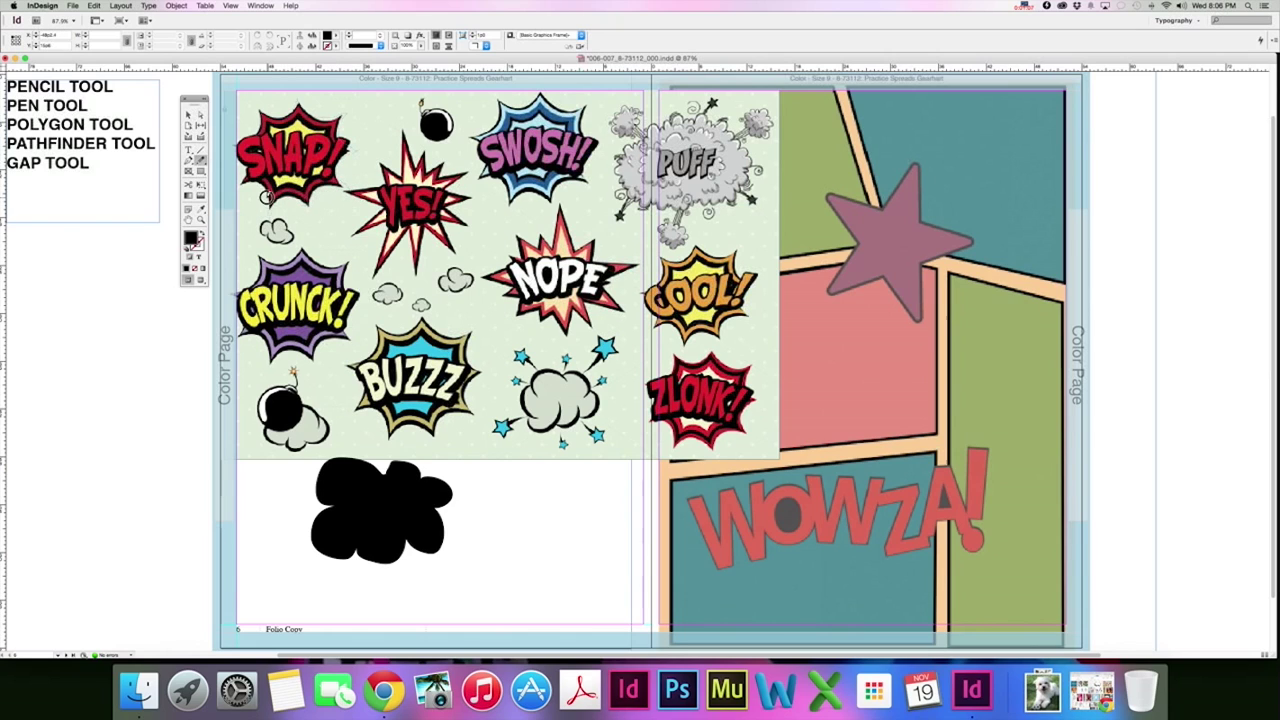
mouse_move(228, 150)
left_mouse_down()
mouse_move(260, 130)
mouse_move(280, 150)
mouse_move(488, 420)
mouse_move(515, 494)
mouse_move(514, 456)
left_mouse_up()
left_click(188, 114)
Step: Place the high-jump practice photo from the Photo Winners folder into the black burst shape
scroll(512, 478, "down", 1)
left_click(73, 6)
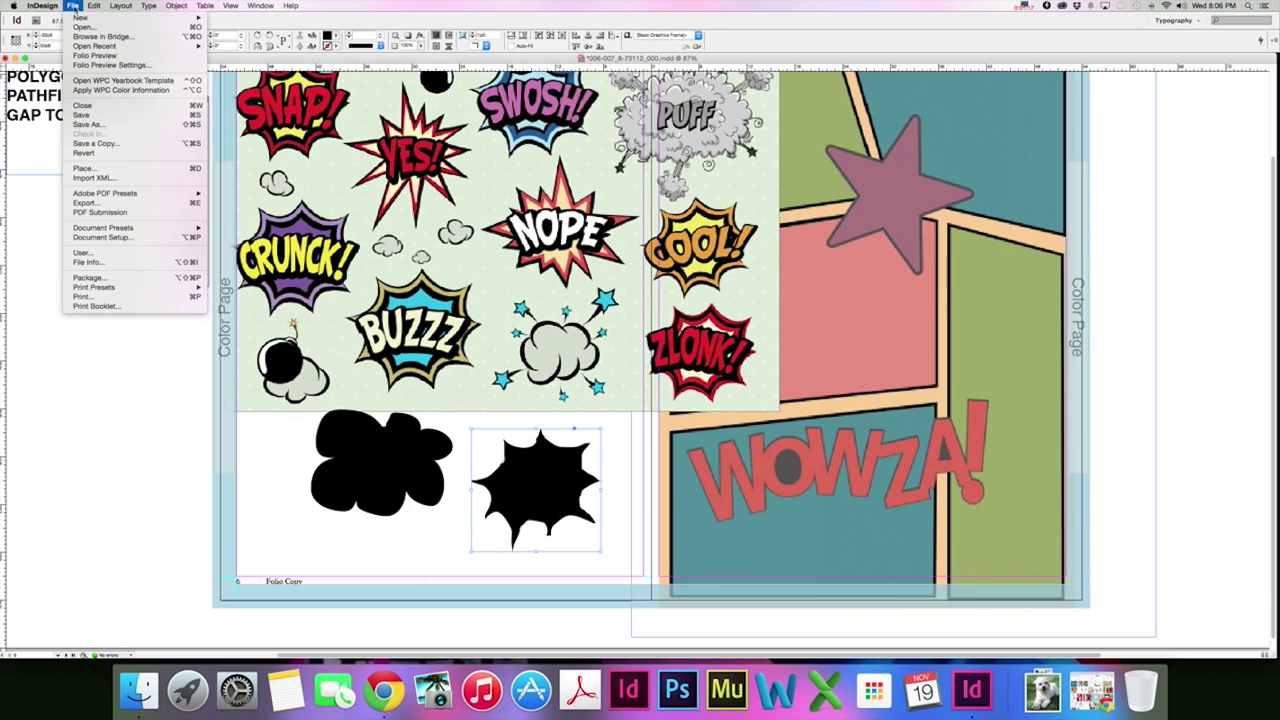
left_click(100, 168)
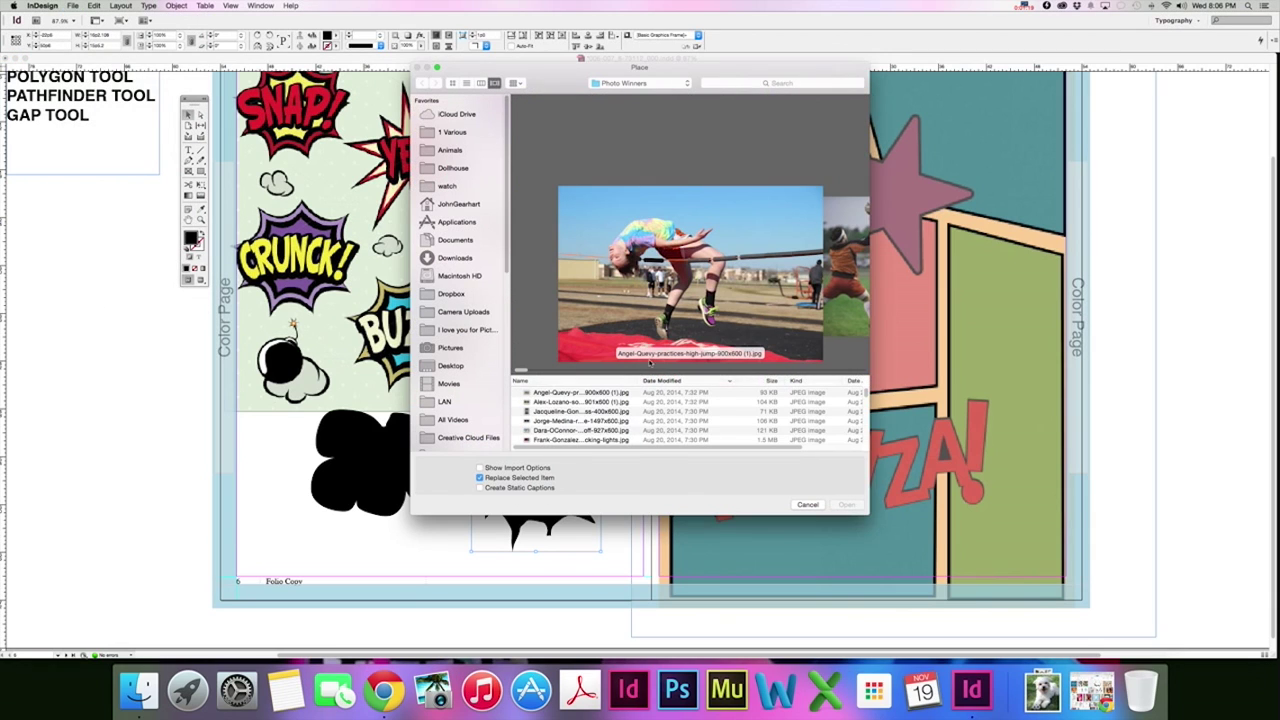
left_click(578, 393)
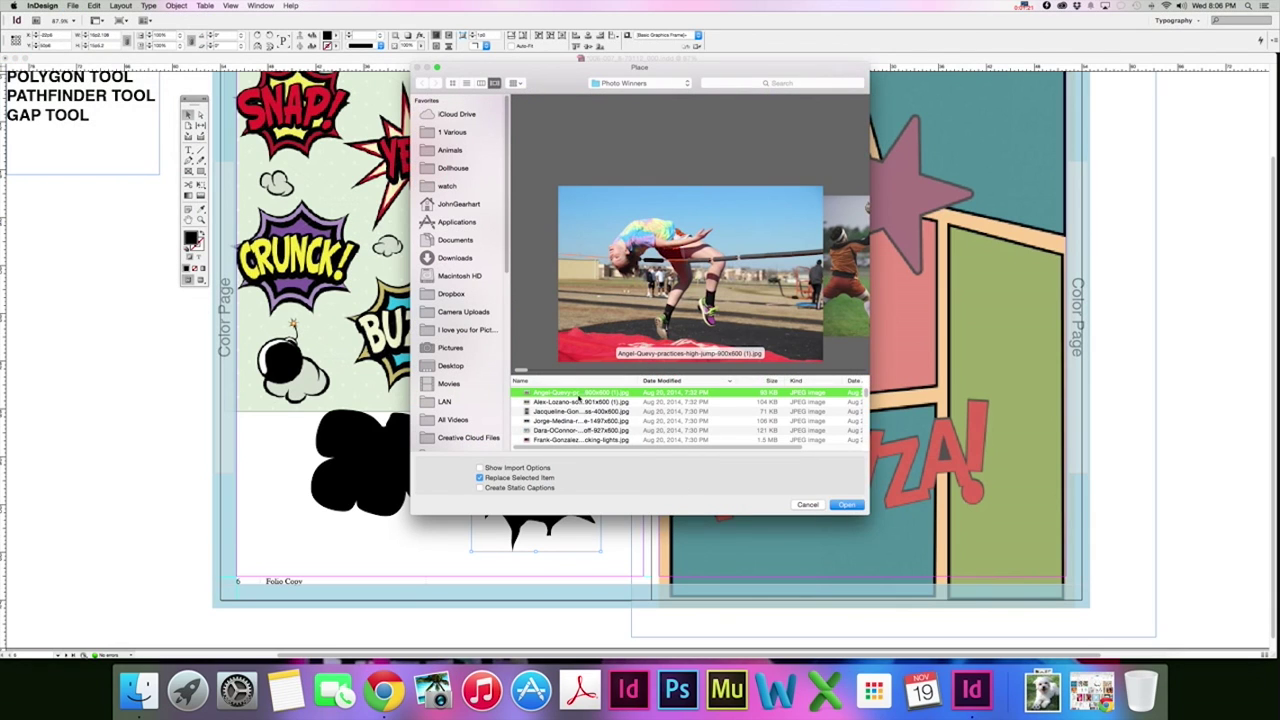
left_click(847, 504)
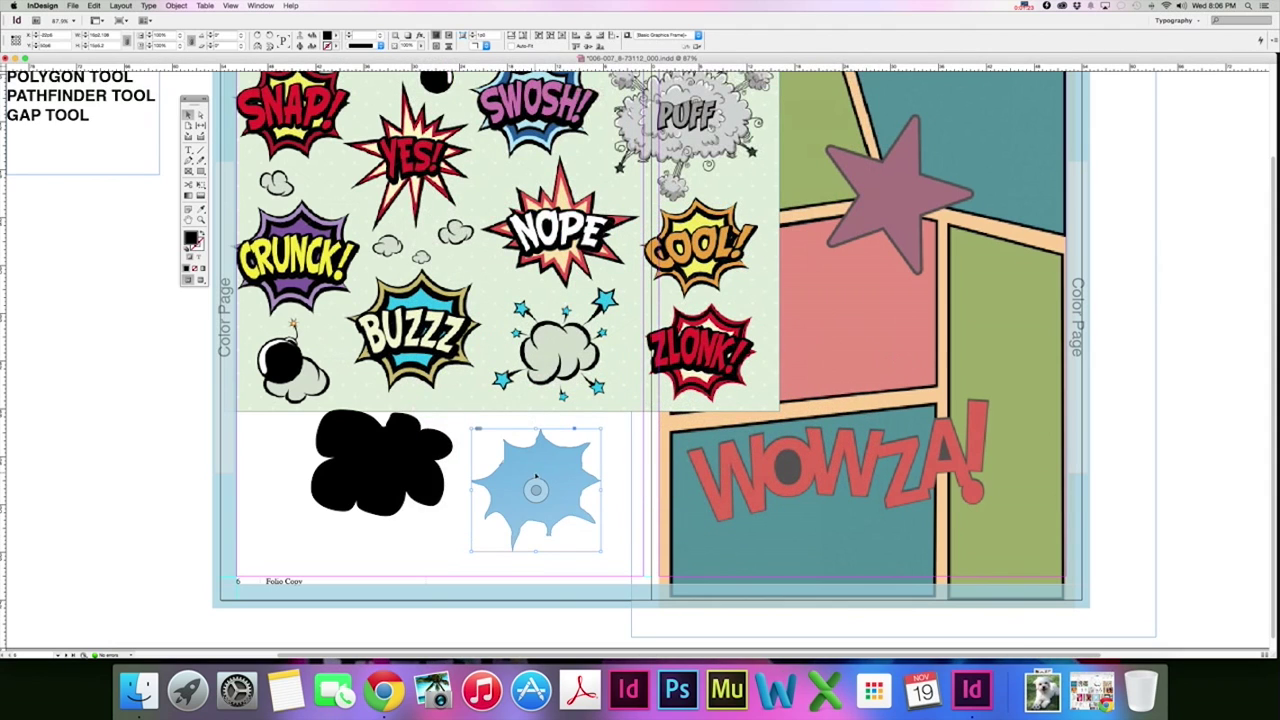
Step: Scale the high-jump photo down and reposition it so the athlete fills the burst shape
left_click(536, 490)
left_click_drag(538, 474, 478, 291)
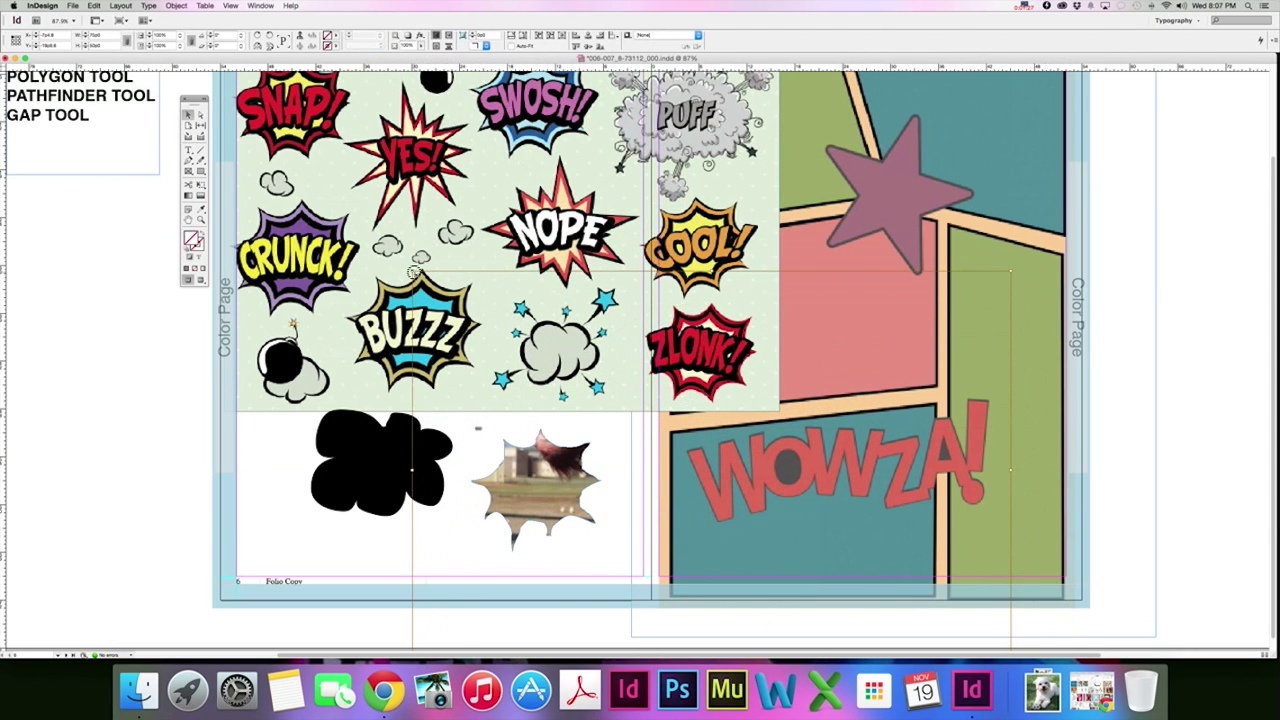
key("Delete")
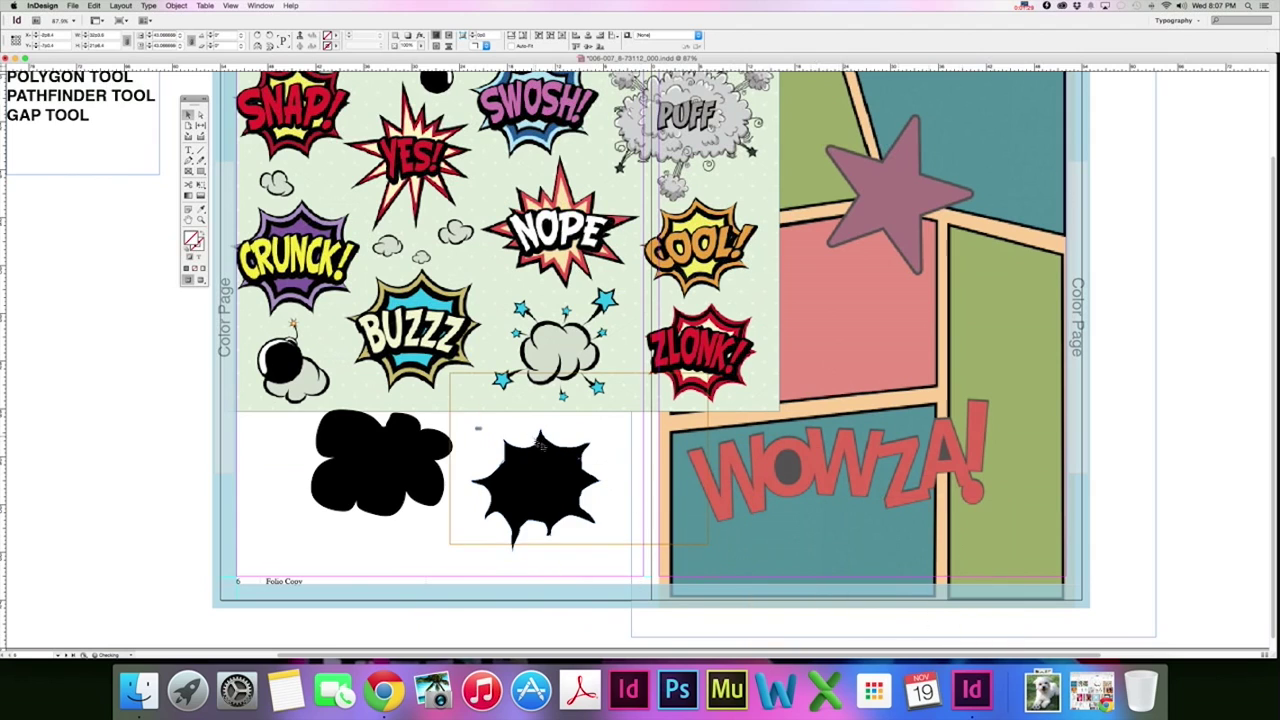
left_click_drag(559, 457, 557, 502)
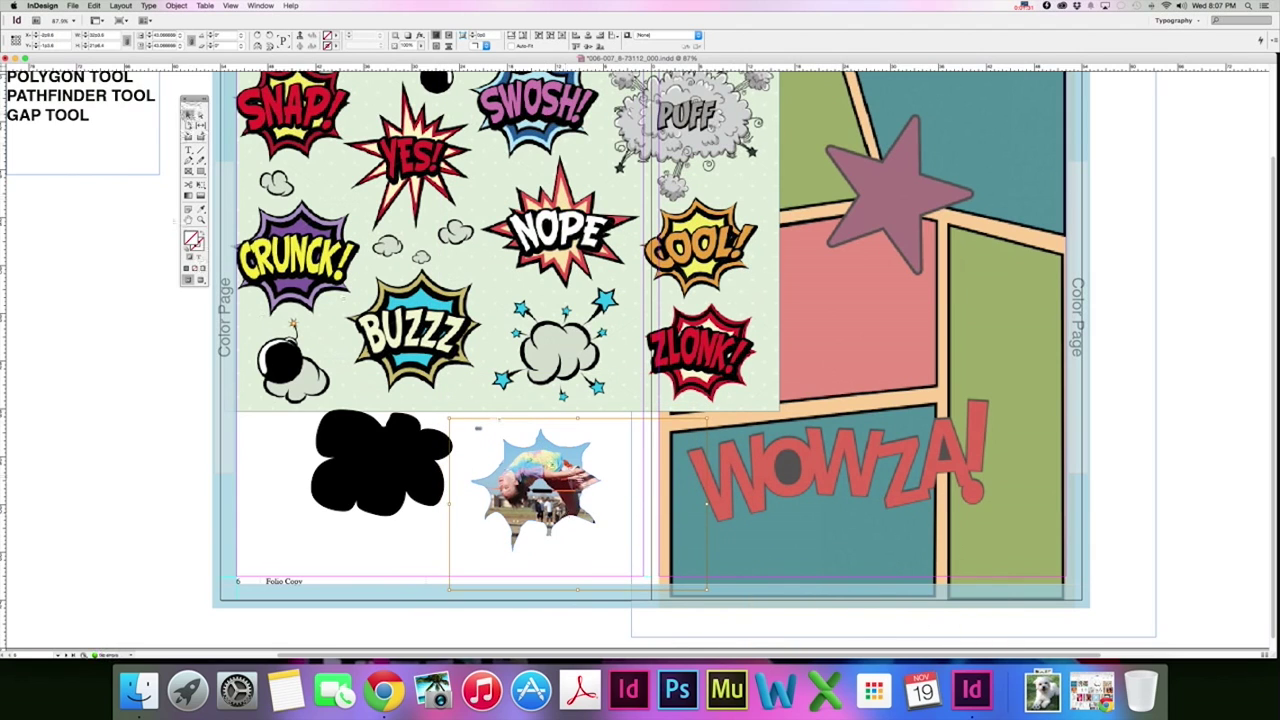
Step: Delete the black cloud and the photo-filled burst from the area below the artwork
left_click_drag(283, 443, 575, 537)
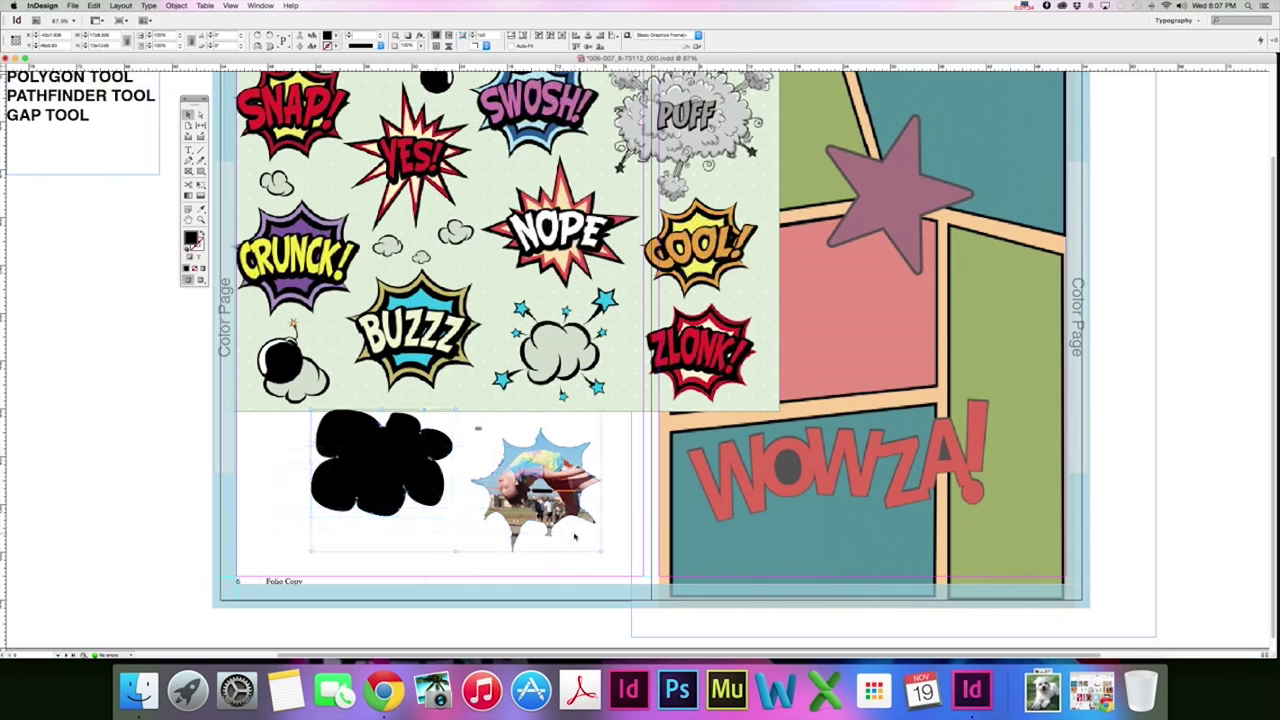
key("Delete")
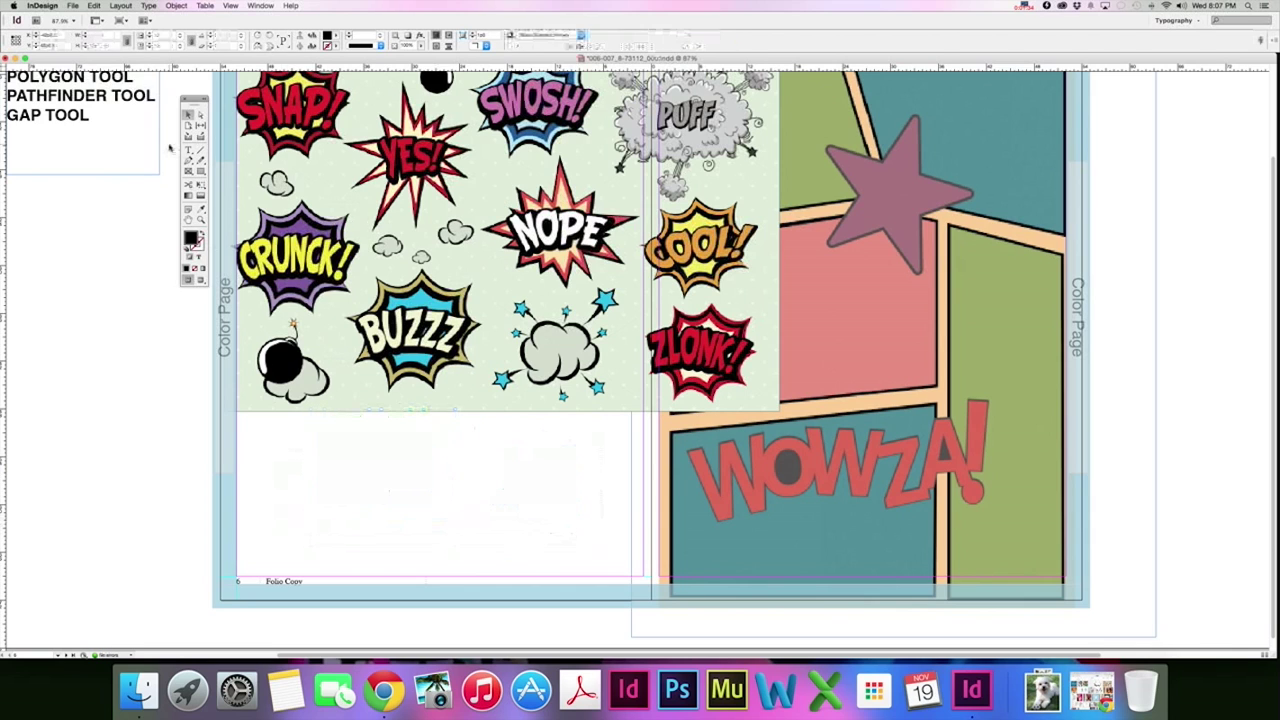
Step: Trace the pointed outline of the YES! burst with the Pen tool, placing straight-line anchor points at each tip and inner corner
scroll(161, 141, "up", 3)
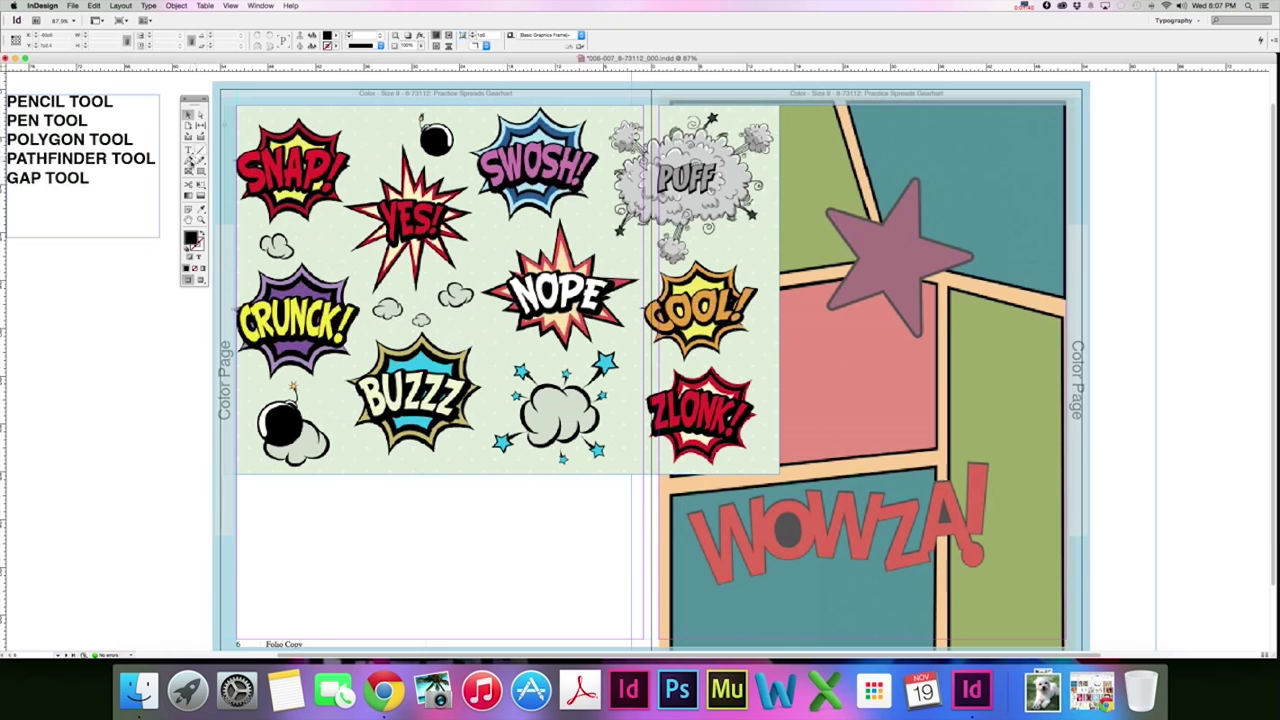
left_click(189, 161)
left_click_drag(389, 196, 375, 172)
left_click(401, 186)
left_click(403, 146)
left_click(411, 183)
left_click(424, 170)
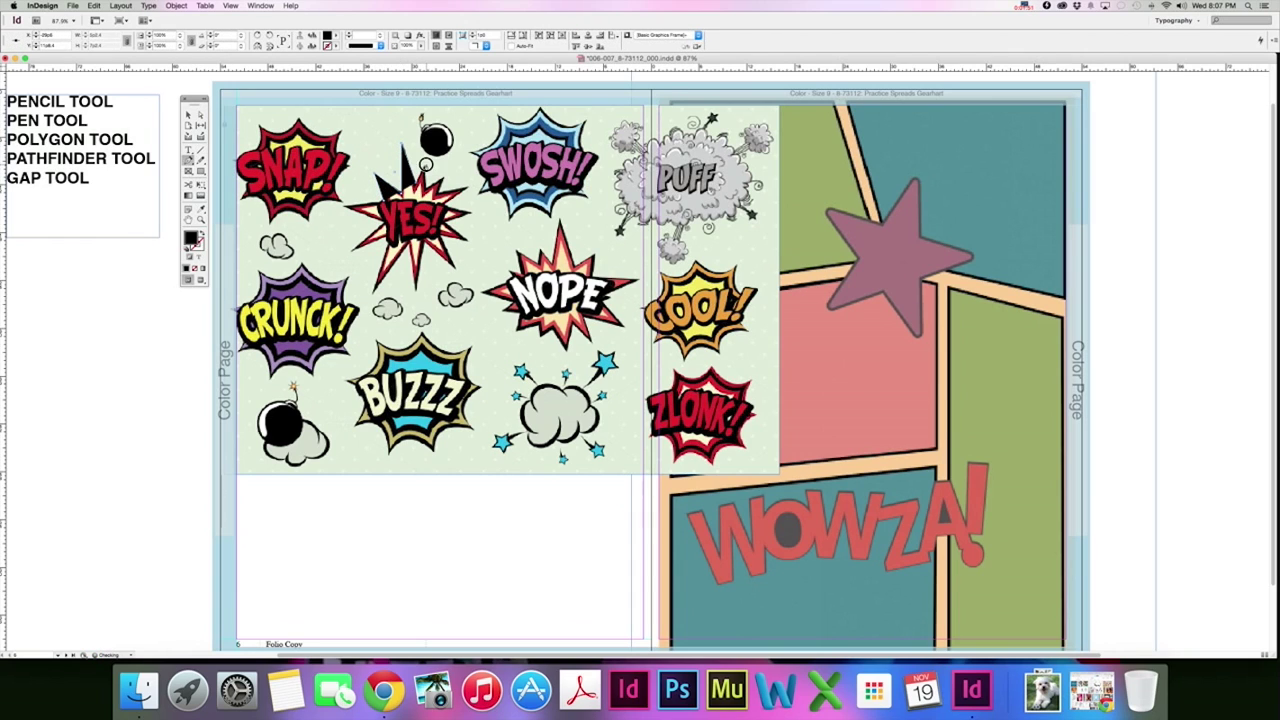
left_click(426, 189)
left_click(440, 184)
left_click(439, 197)
left_click(467, 189)
left_click(443, 206)
left_click(473, 213)
left_click(447, 224)
left_click(468, 240)
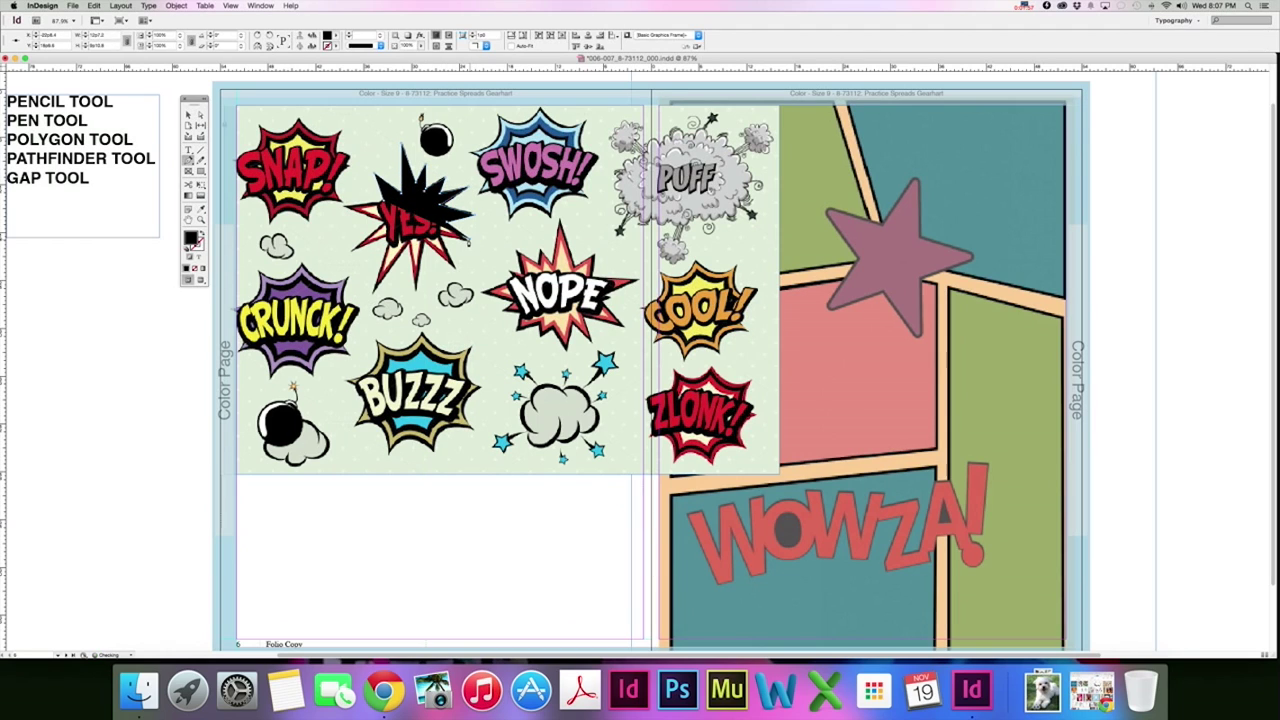
left_click(440, 241)
left_click(455, 267)
left_click(425, 247)
left_click(416, 287)
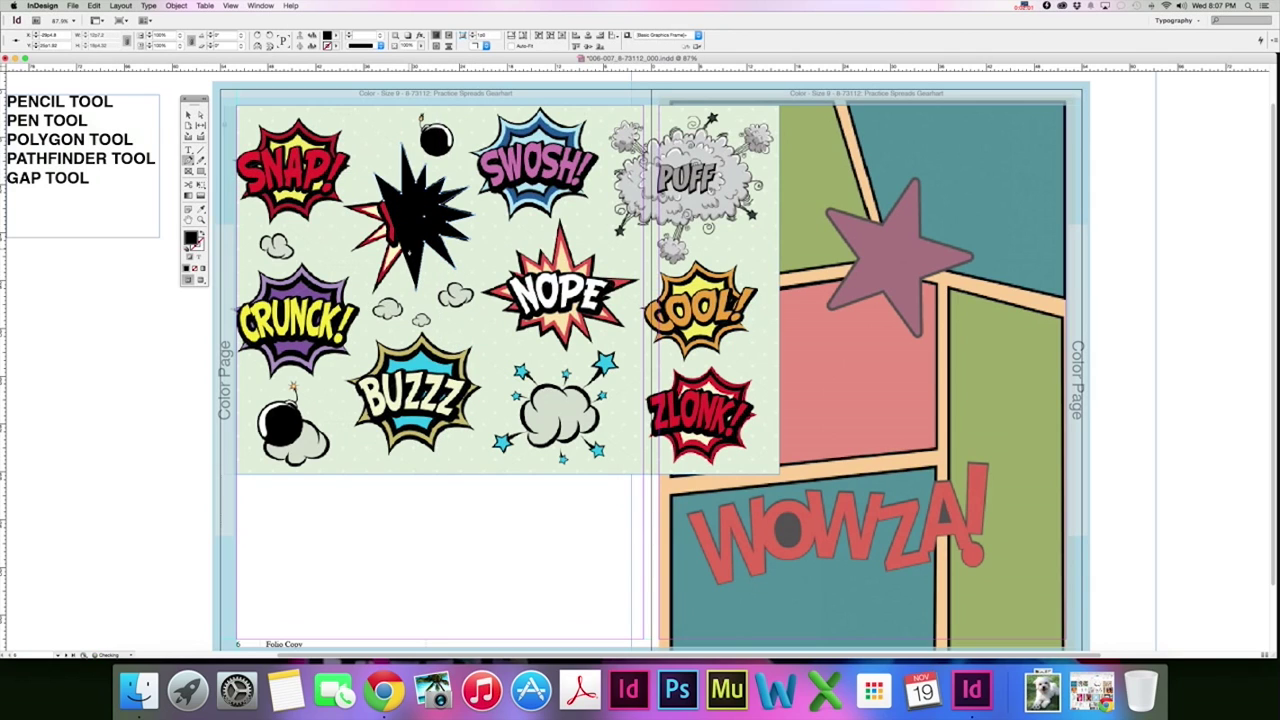
left_click(404, 251)
left_click(375, 292)
left_click(388, 238)
left_click(354, 254)
left_click(342, 210)
Step: Move the traced YES! burst shape to the blank area below the artwork on the left-hand page
left_click(189, 115)
left_click_drag(410, 205, 330, 525)
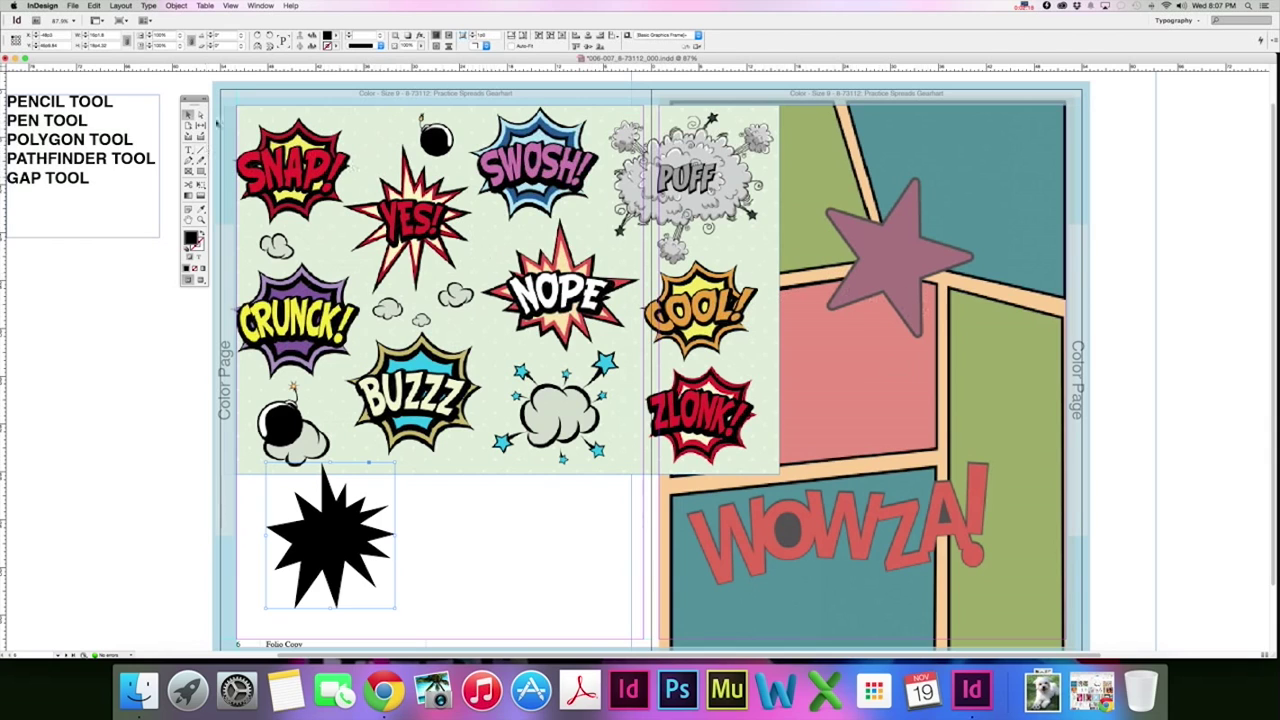
Step: Bring the comic panel image on the right-hand page in front of the overlapping sound-effect artwork and lock it
left_click(1155, 360)
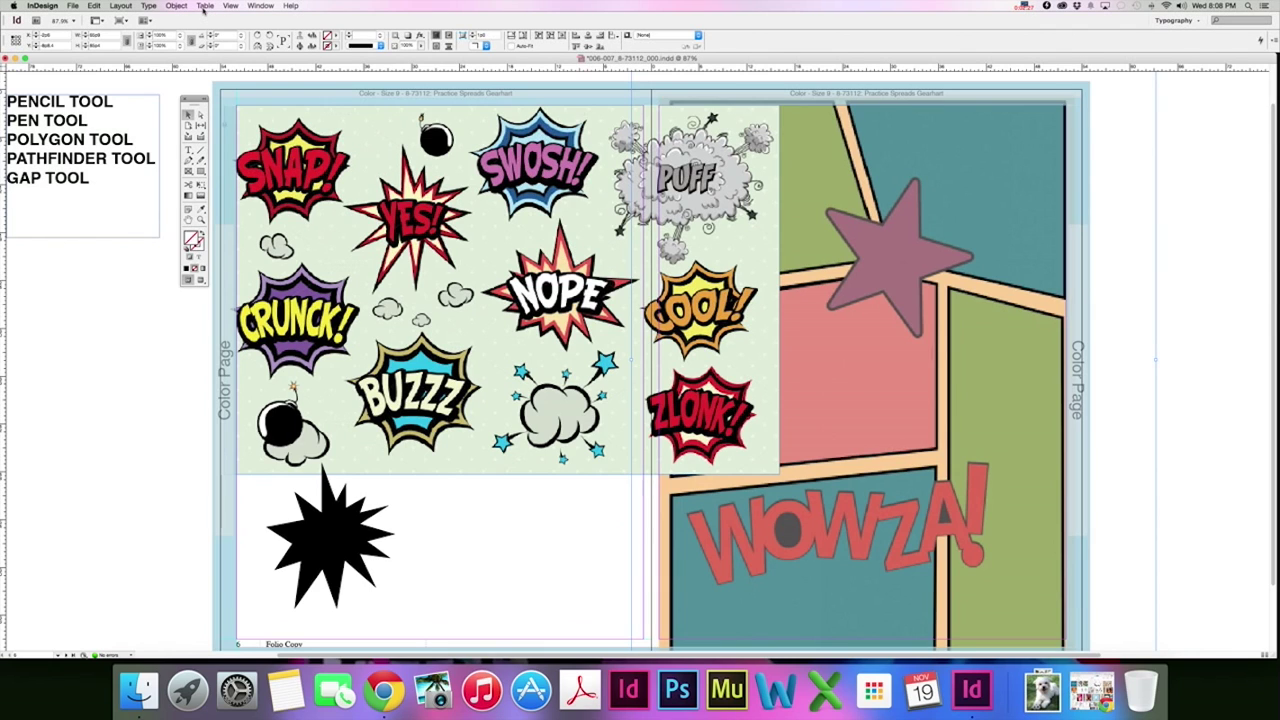
left_click(177, 6)
mouse_move(200, 37)
left_click(309, 46)
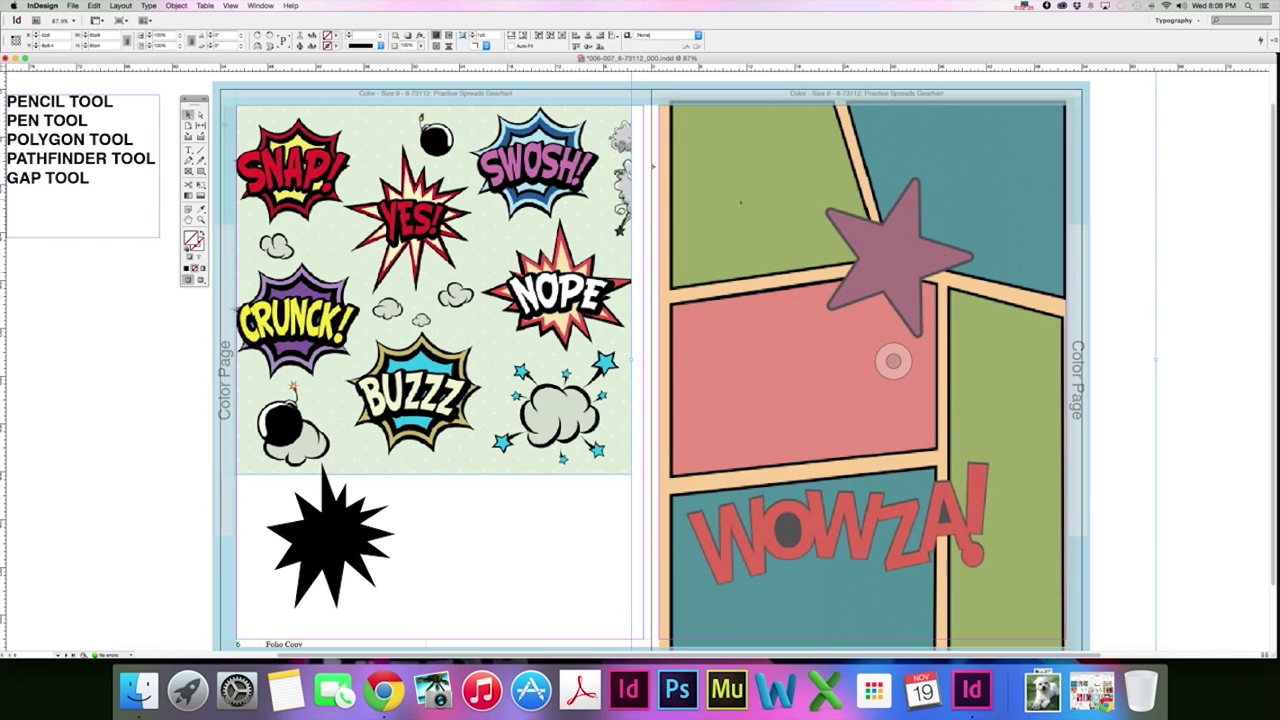
left_click(177, 7)
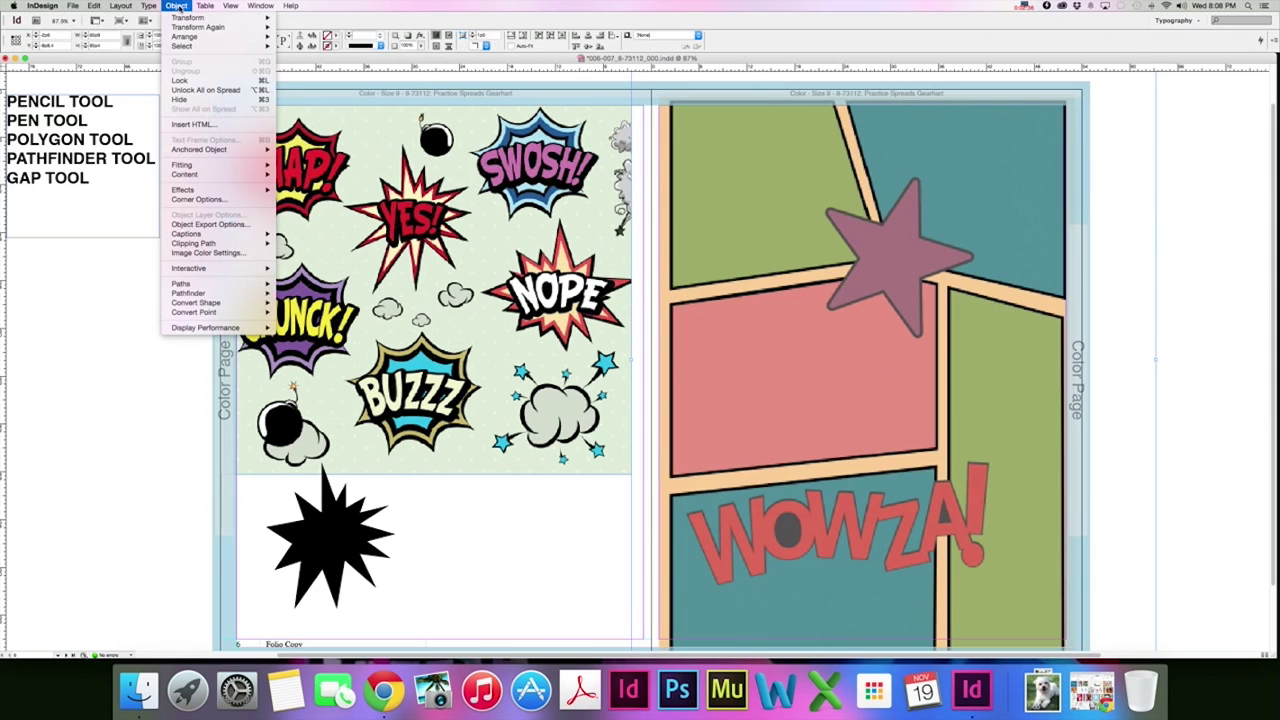
left_click(183, 80)
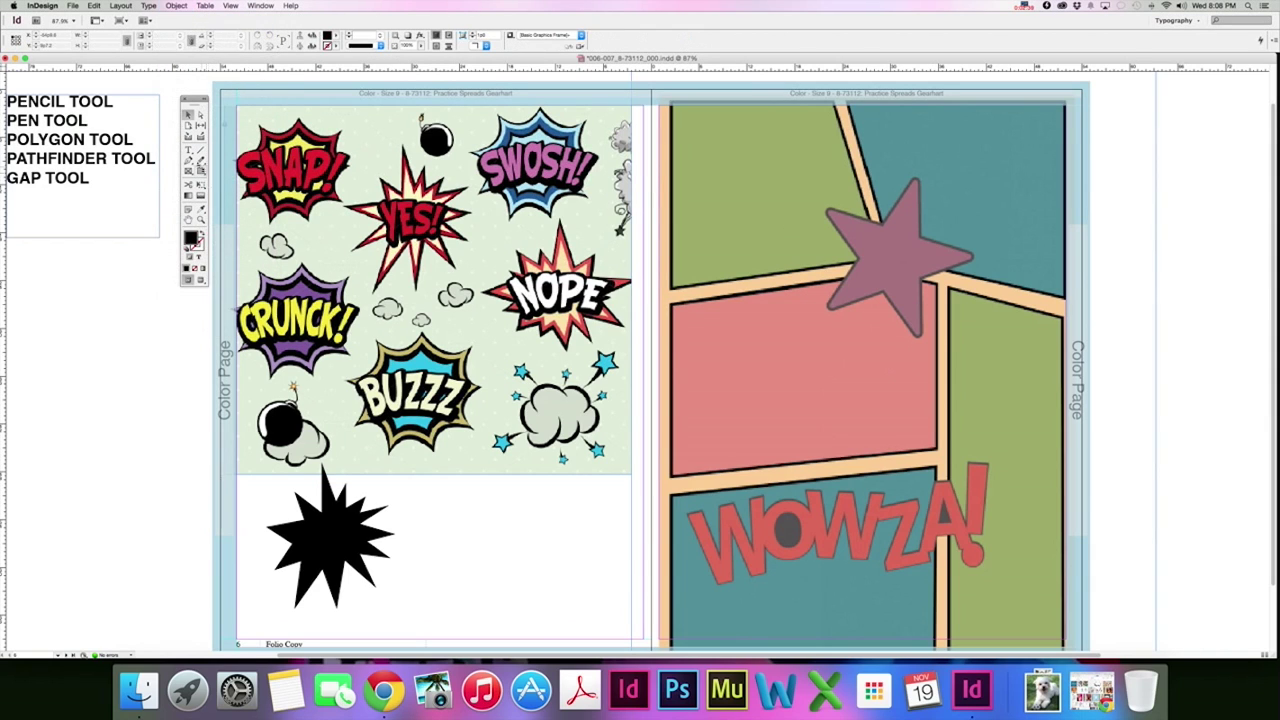
Step: Trace the upper-left green comic panel as a four-sided shape with the Pen tool
left_click(188, 159)
left_click(672, 104)
left_click(672, 287)
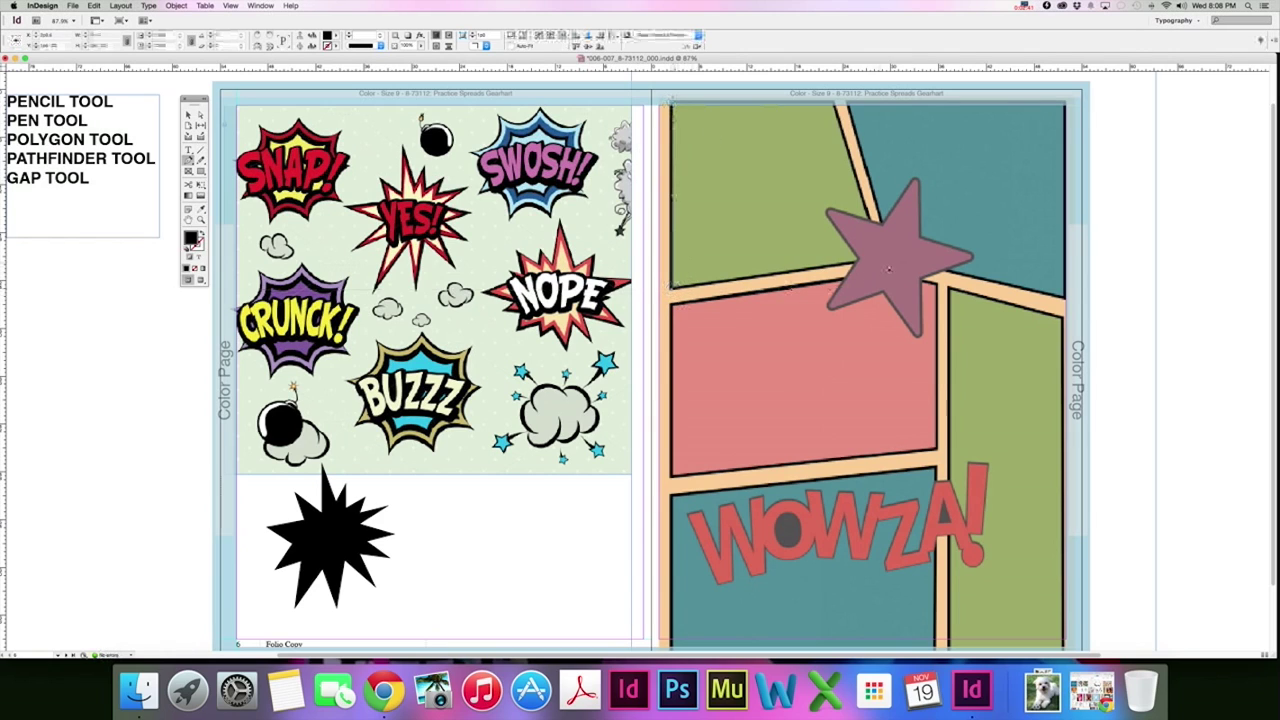
left_click(888, 264)
left_click(836, 102)
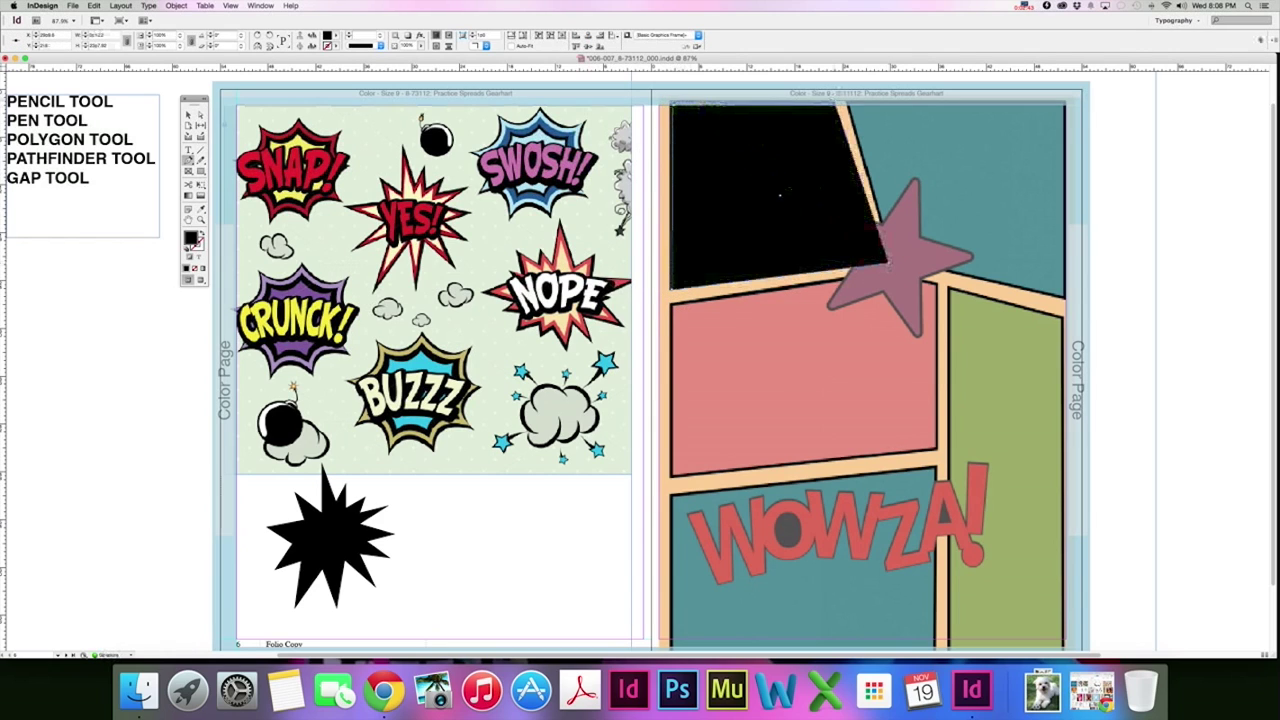
key("v")
Step: Trace the pink comic panel below the green one as a closed five-sided shape with the Pen tool
left_click(188, 160)
left_click(672, 306)
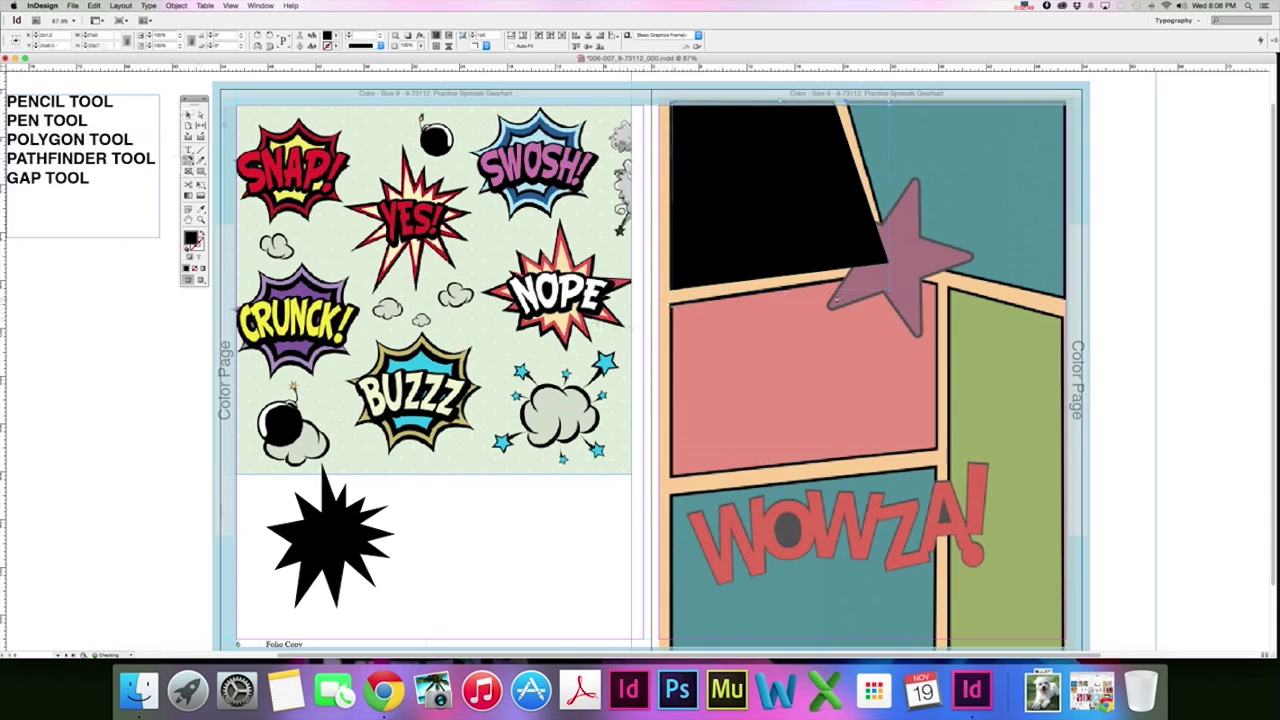
left_click(881, 277)
left_click(936, 284)
left_click(936, 450)
left_click(671, 477)
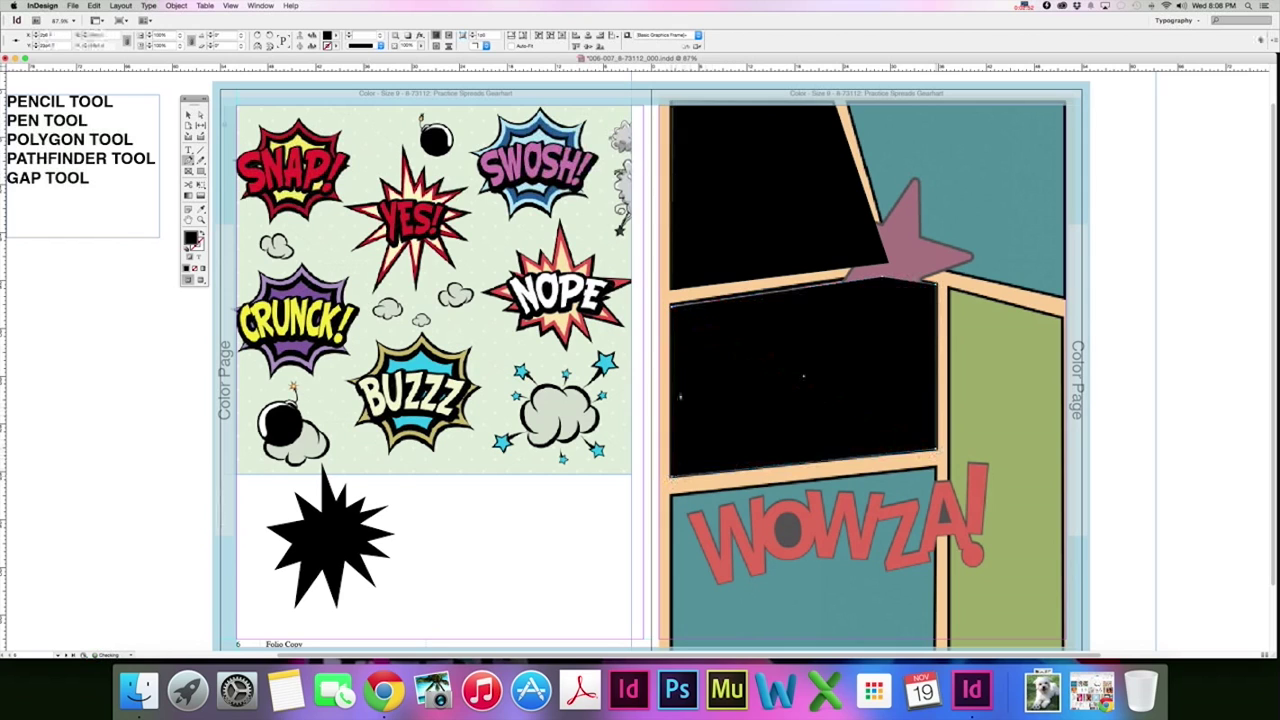
left_click(672, 309)
left_click(188, 115)
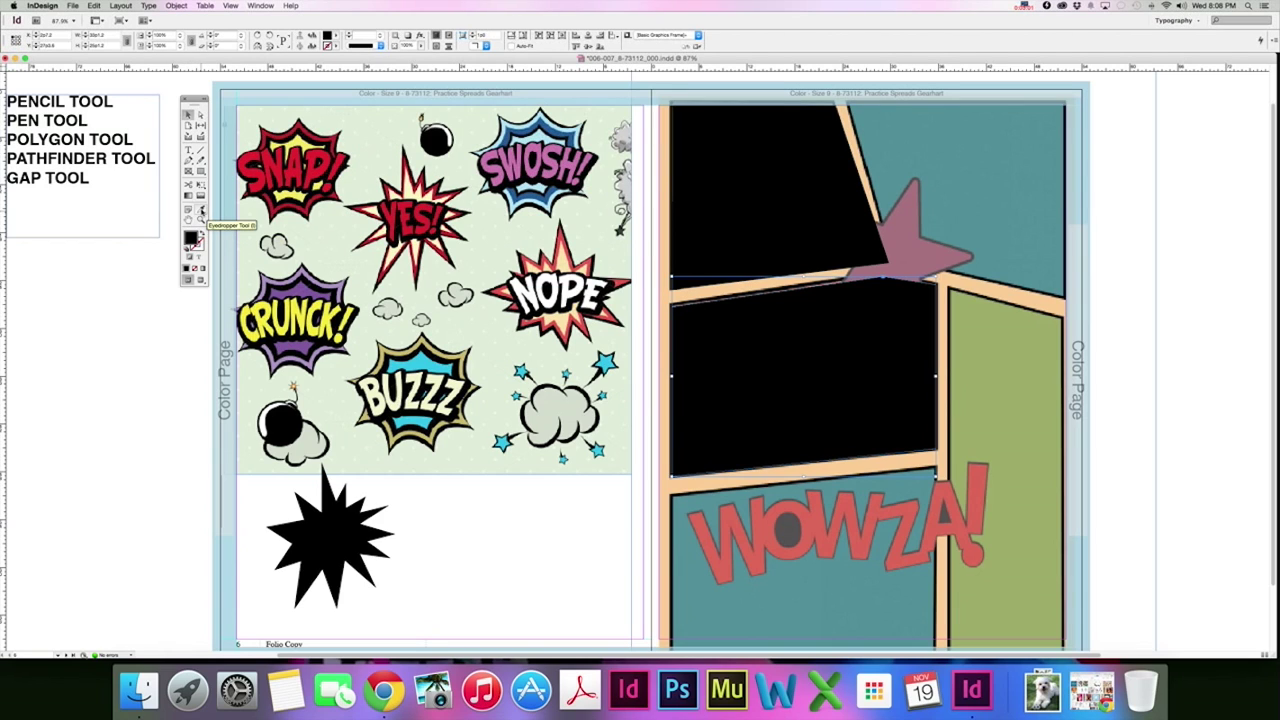
Step: Trace the upper-right blue comic panel with the Pen tool
left_click(188, 160)
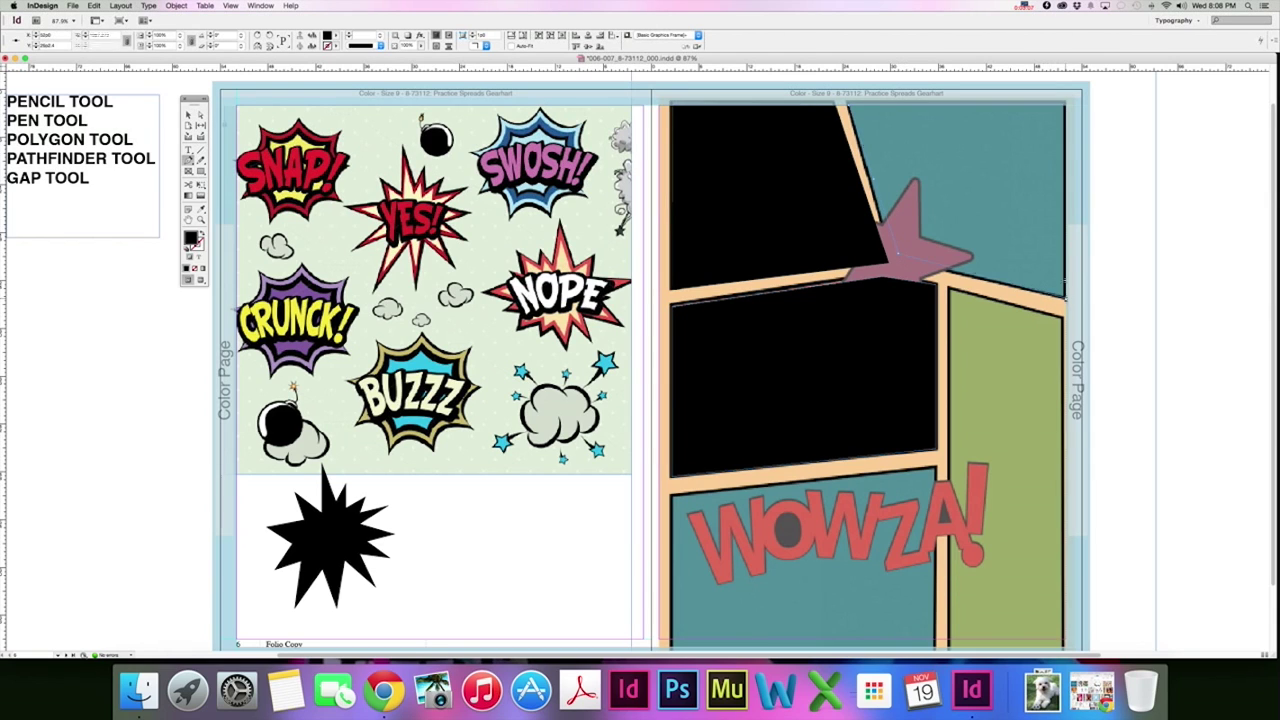
left_click(1065, 298)
left_click(1063, 107)
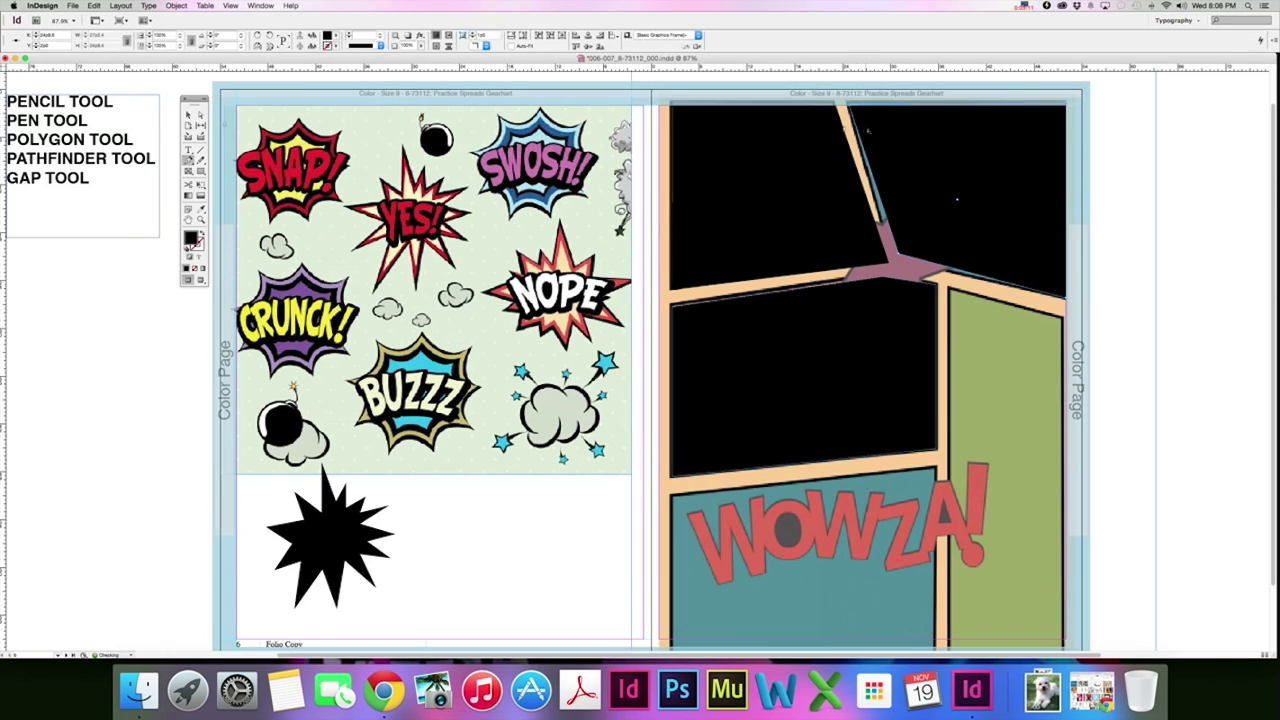
left_click(188, 115)
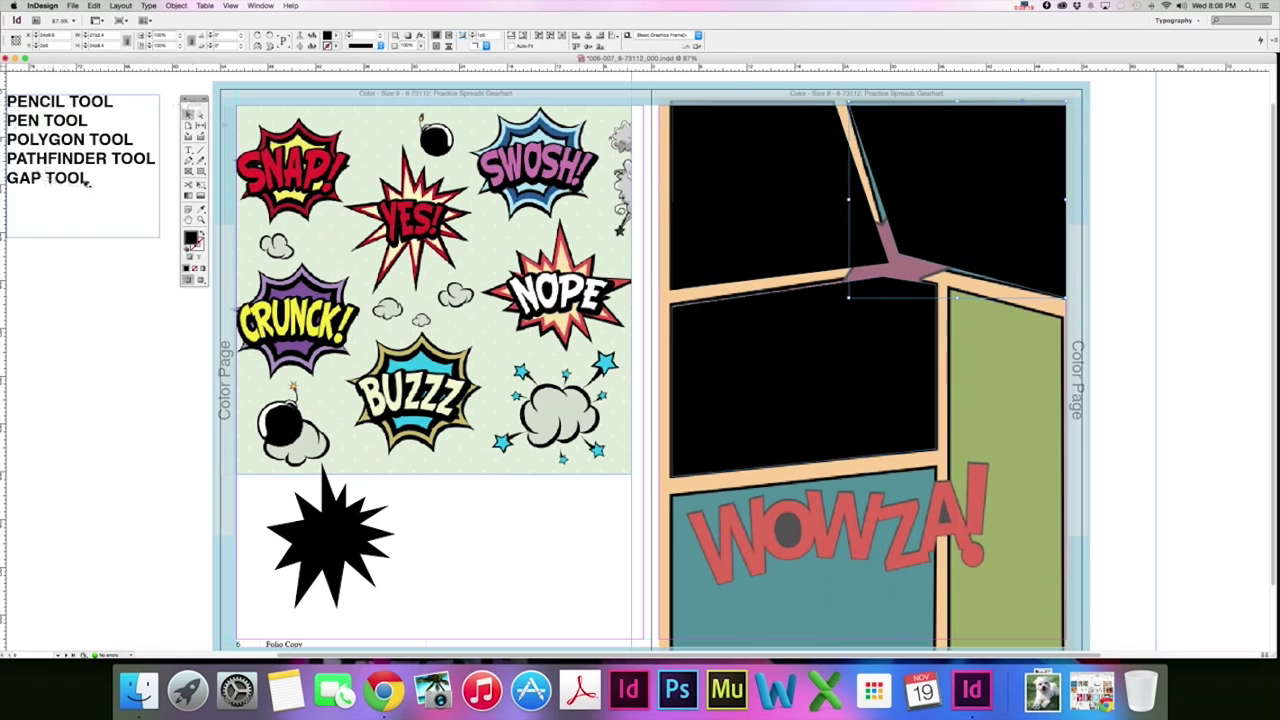
Step: Use the Gap tool to shift the gap between the two upper black panels rightward and the gap beneath the upper-left panel downward
left_click(200, 127)
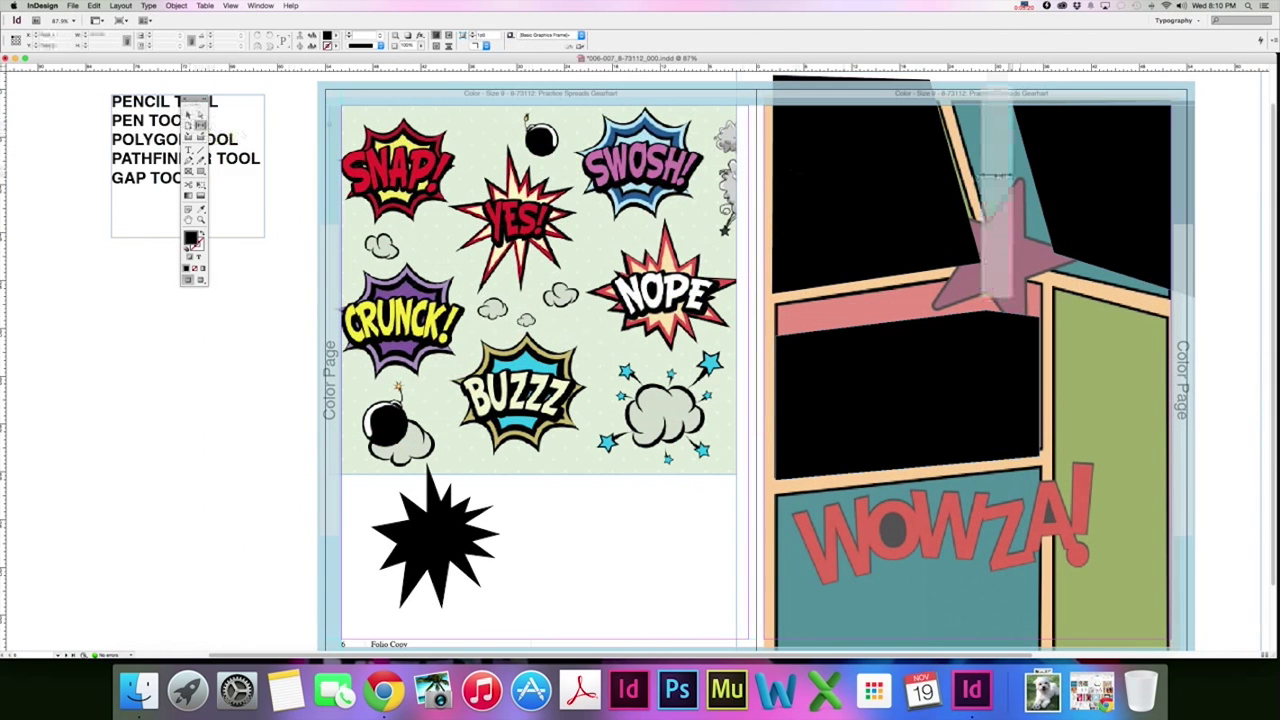
left_click(921, 301)
mouse_move(922, 267)
left_mouse_down()
mouse_move(932, 362)
mouse_move(936, 271)
left_mouse_up()
mouse_move(996, 201)
left_mouse_down()
mouse_move(1016, 216)
mouse_move(970, 223)
mouse_move(996, 223)
left_mouse_up()
left_click_drag(934, 288, 936, 352)
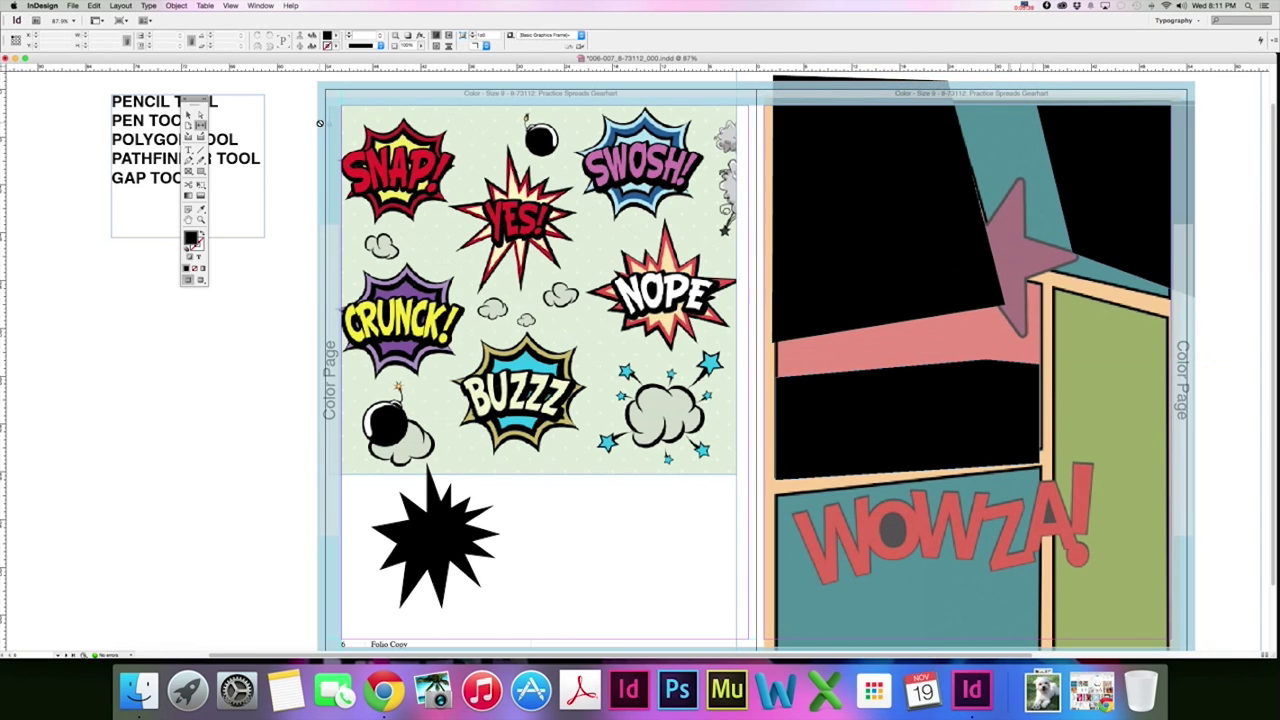
Step: Draw a nine-sided star polygon with a 60% star inset and place it beside the black burst below the comic artwork
left_click(187, 116)
left_click_drag(198, 100, 246, 224)
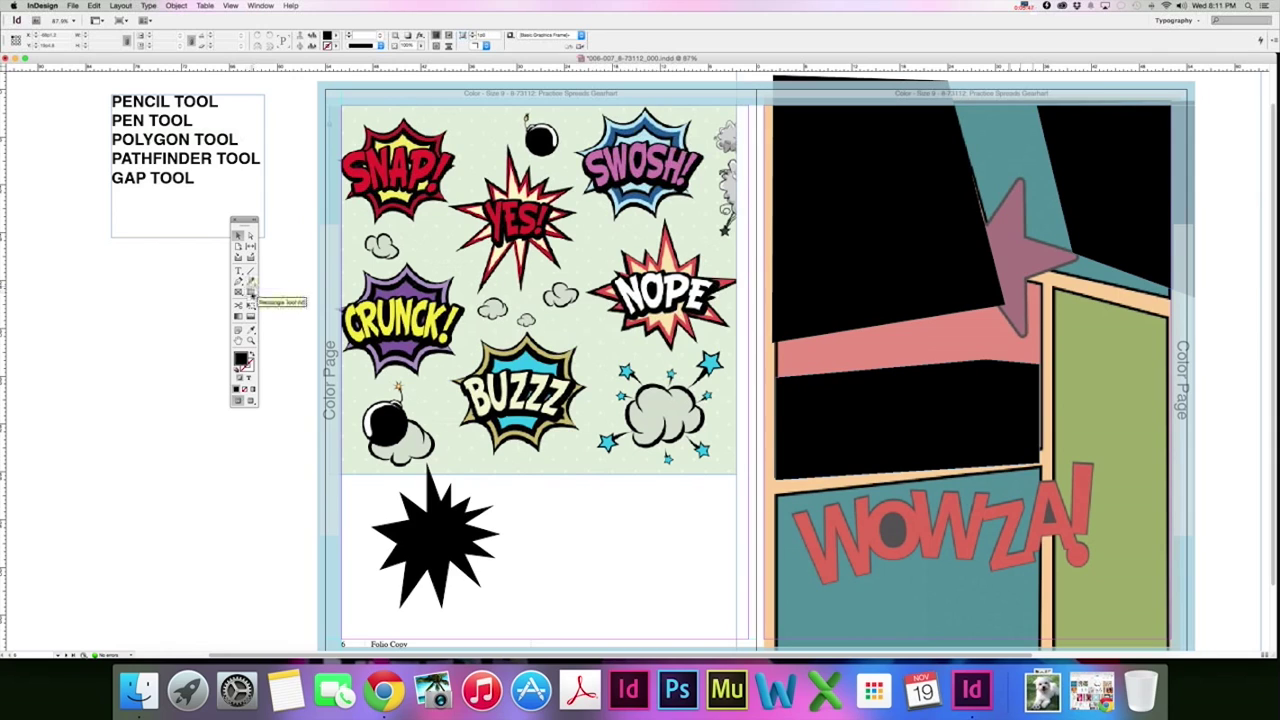
left_click(251, 292)
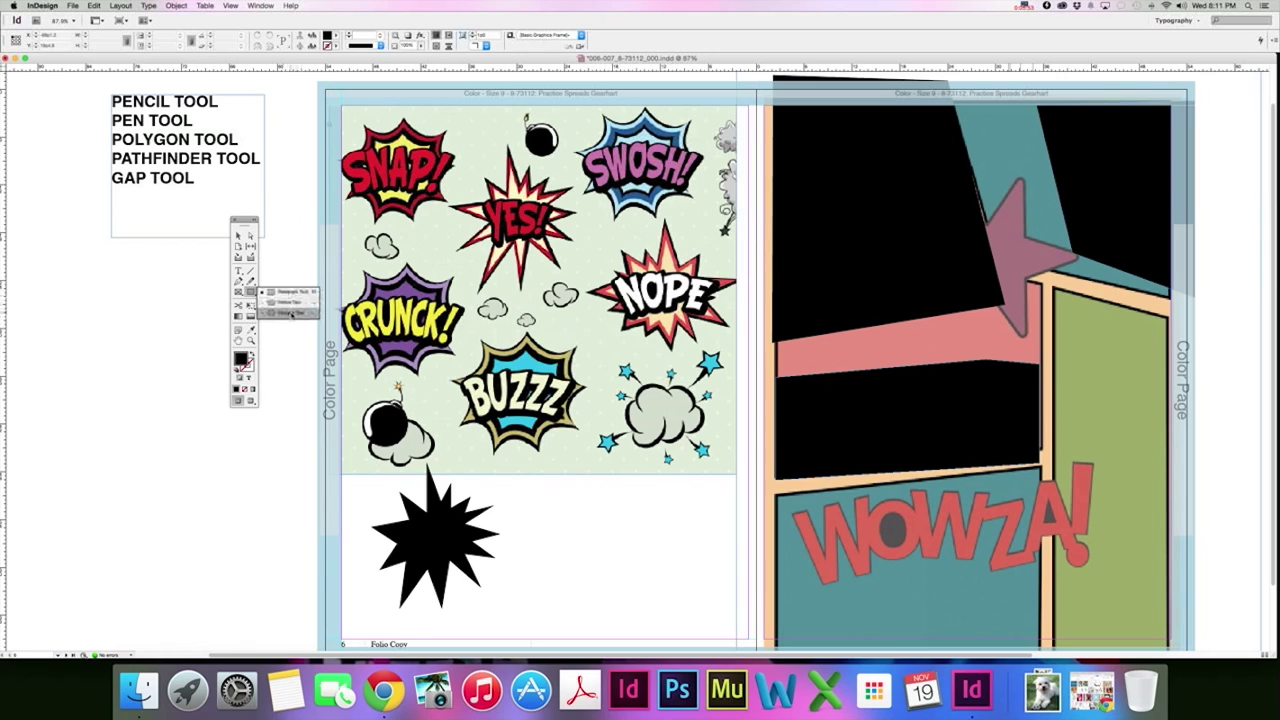
left_click(291, 314)
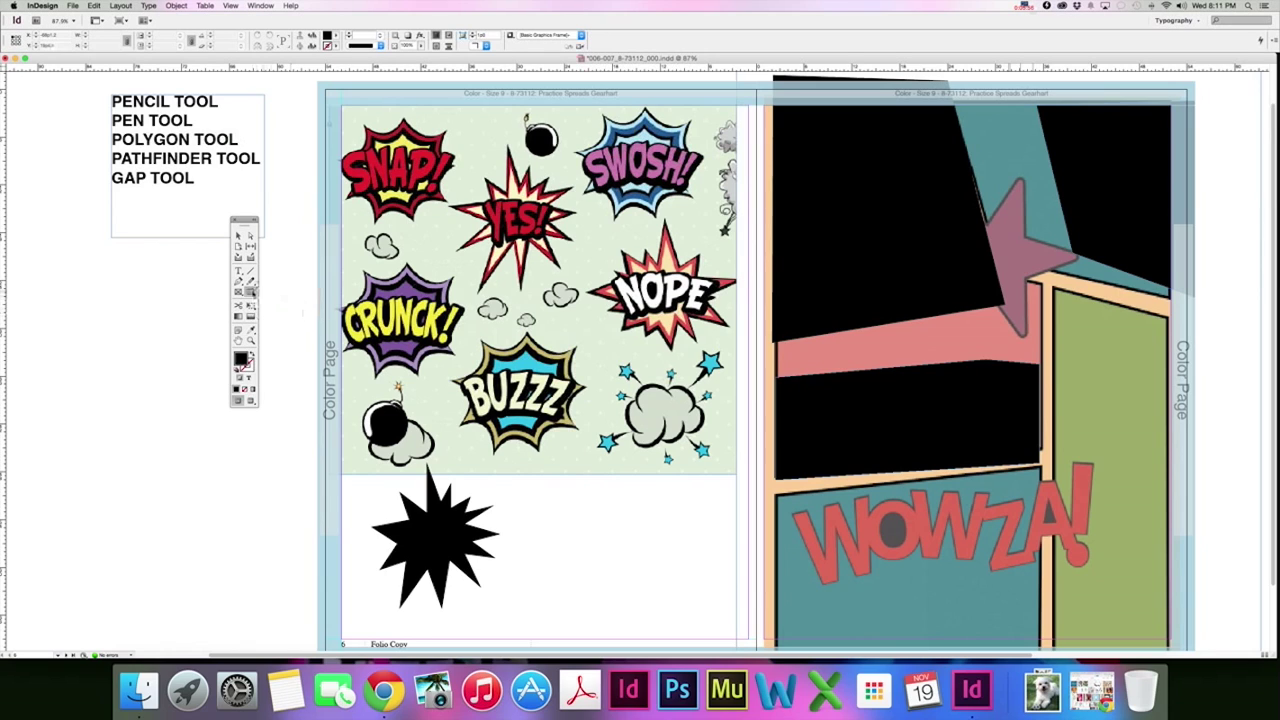
double_click(251, 291)
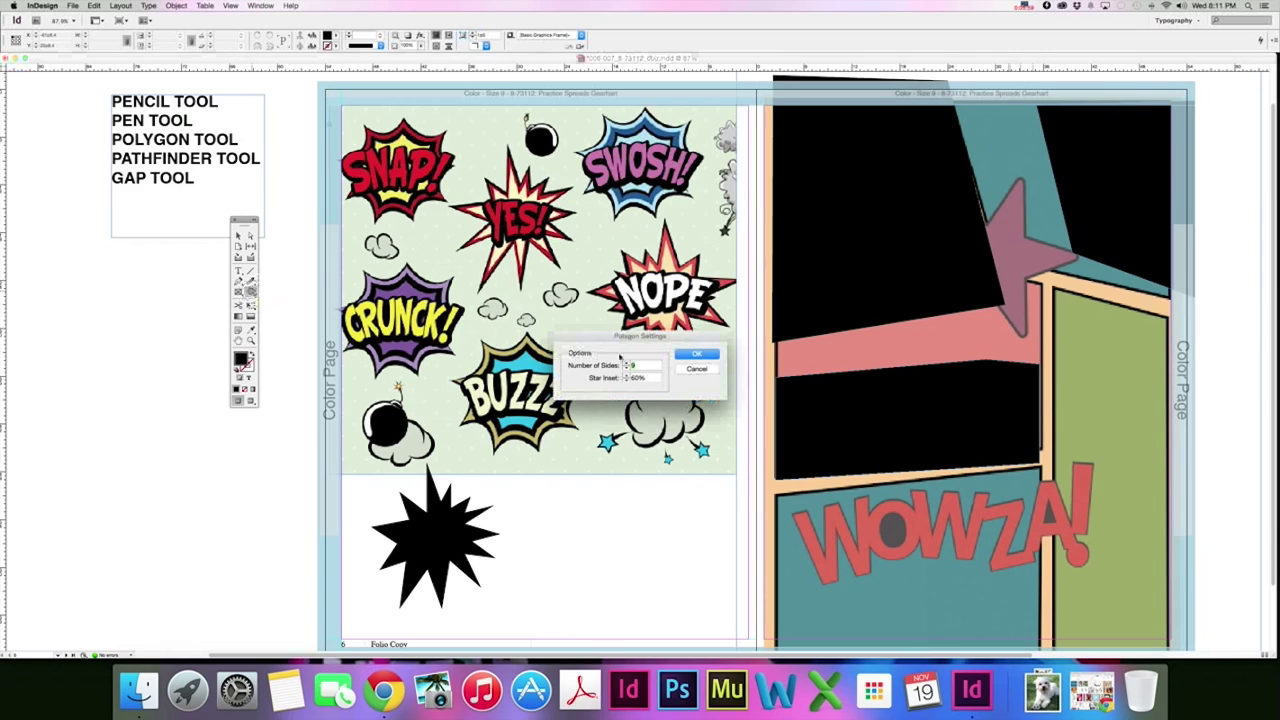
type("8")
left_click(706, 355)
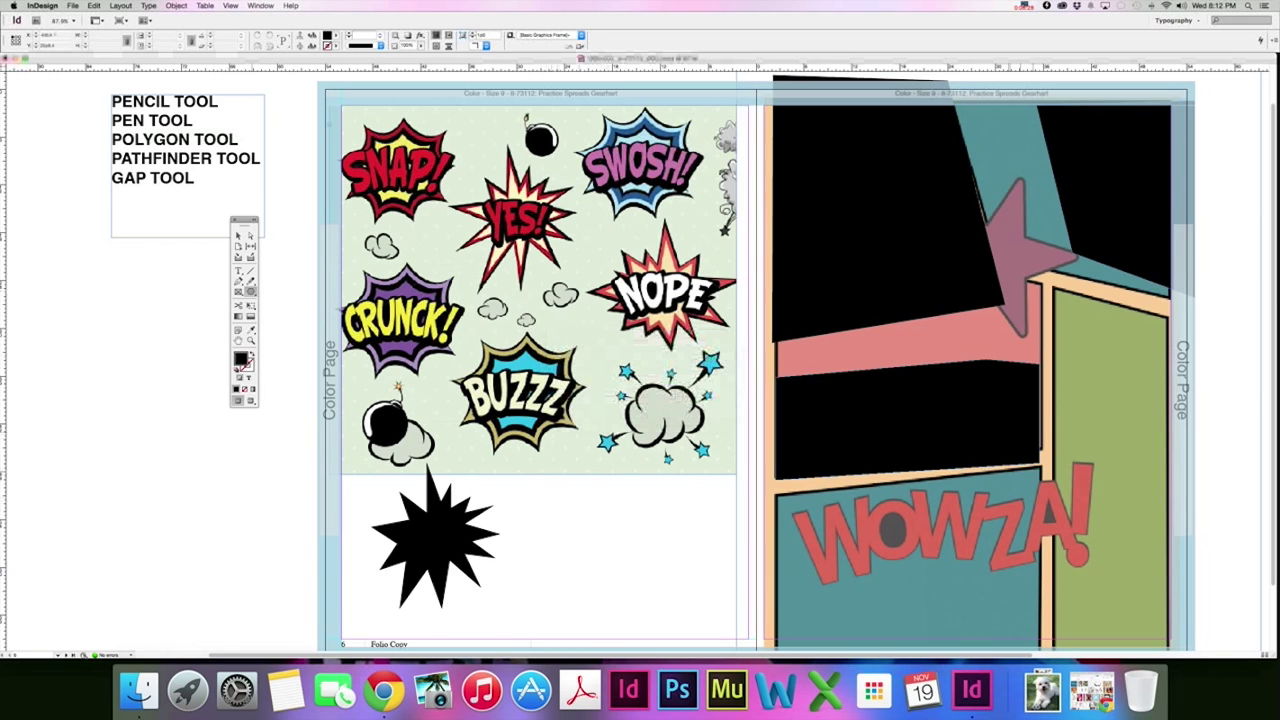
left_click_drag(562, 455, 750, 520)
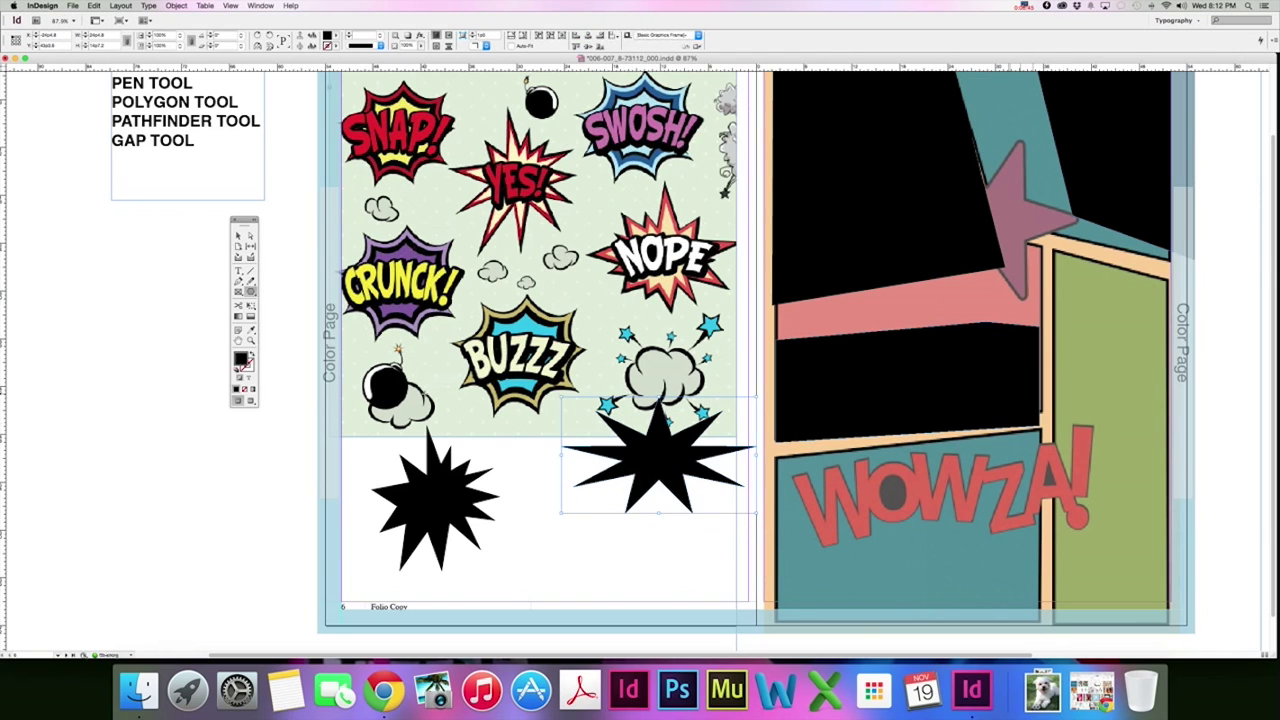
left_click(238, 235)
left_click_drag(666, 438, 628, 489)
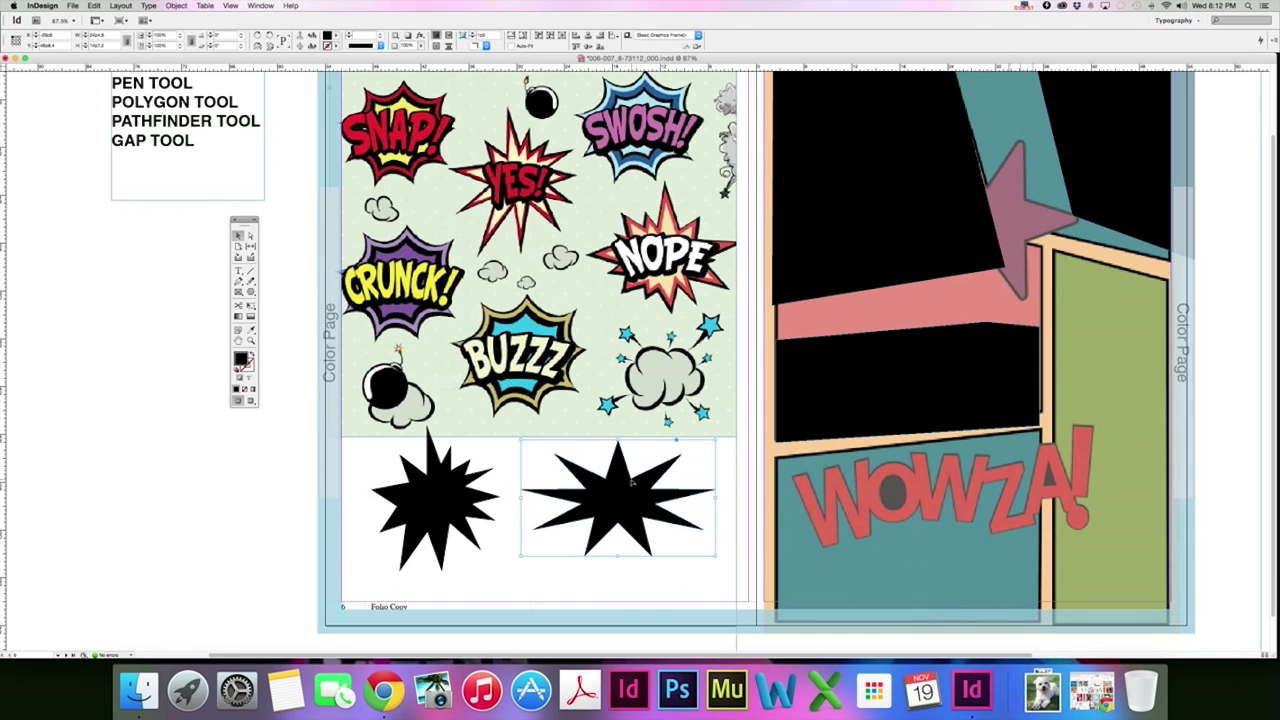
left_click(239, 283)
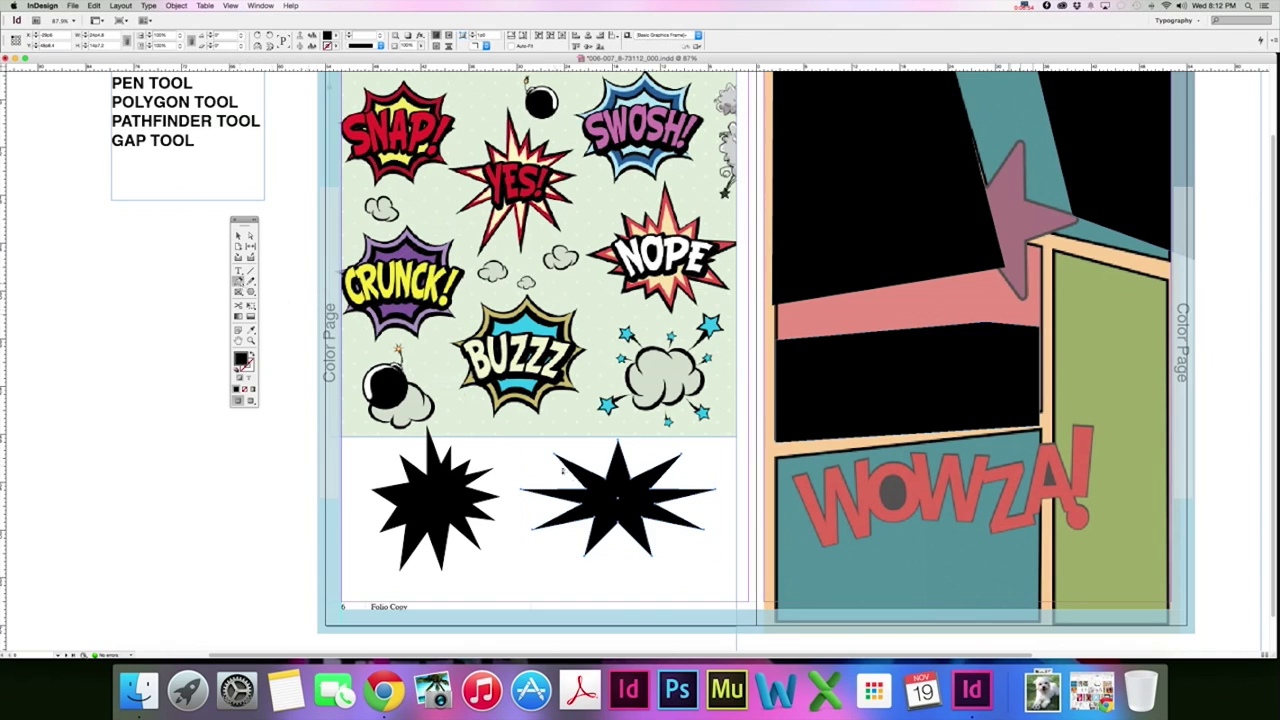
left_click(604, 476)
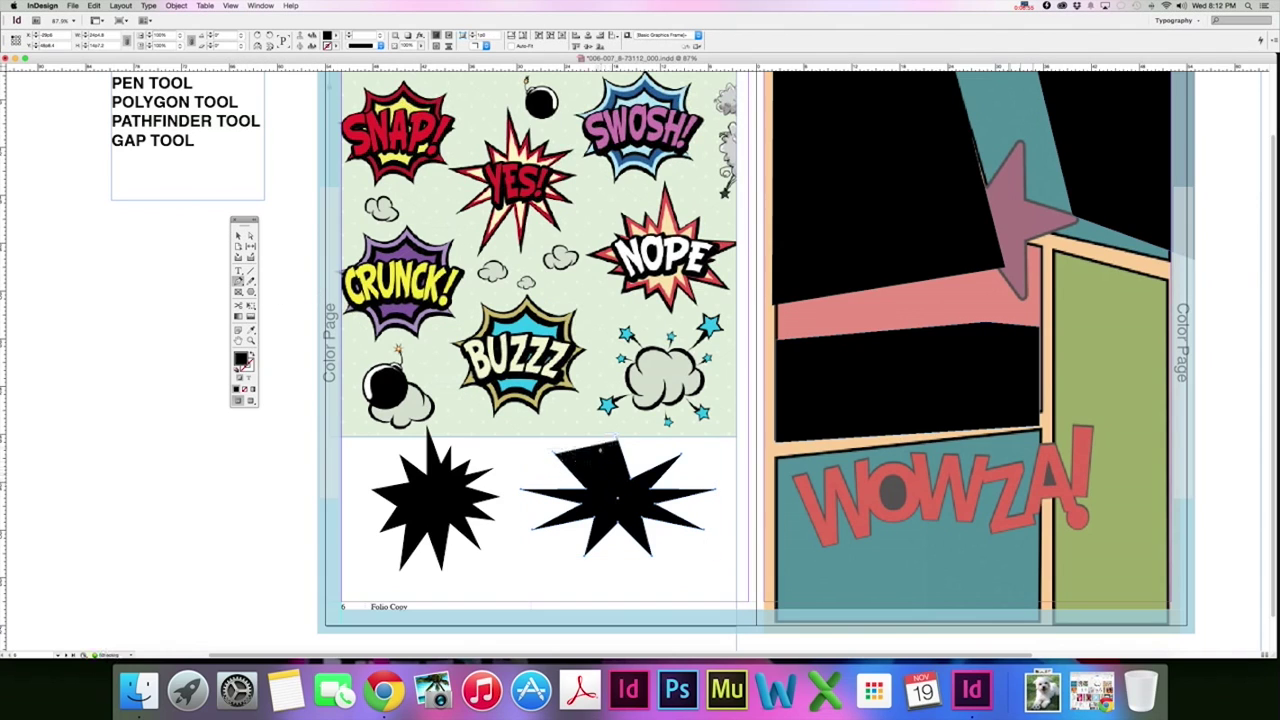
left_click(95, 6)
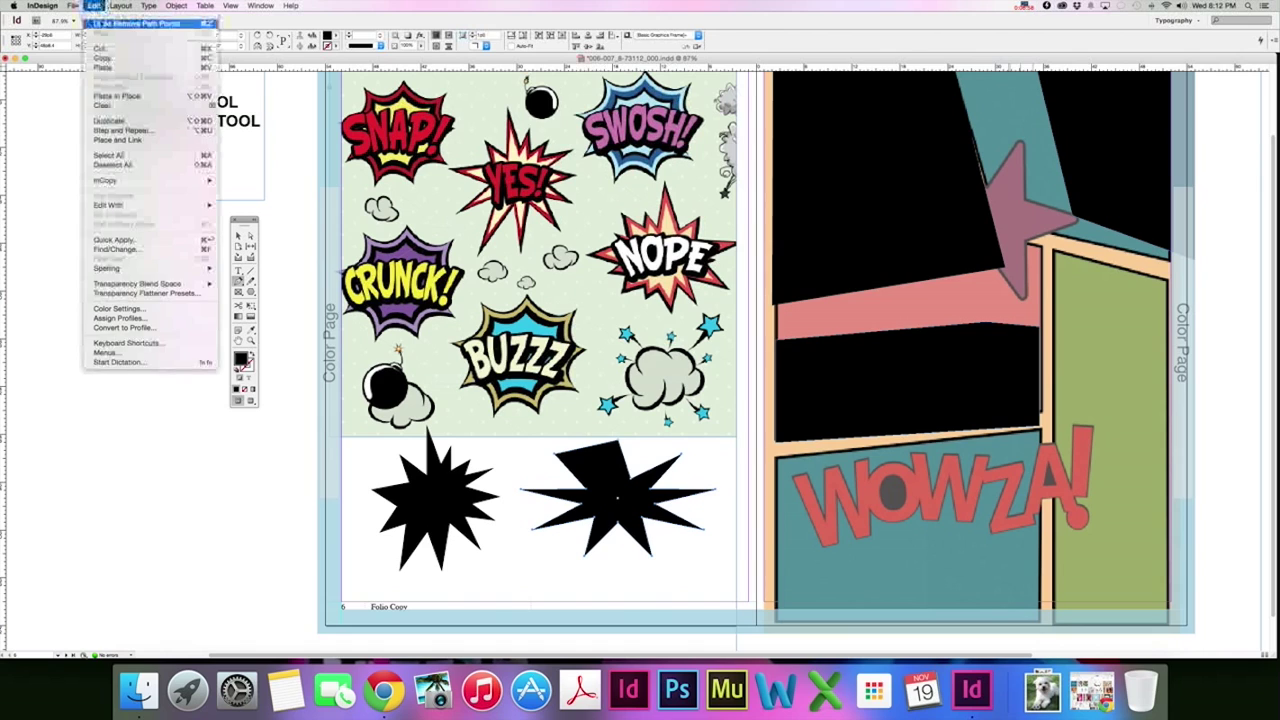
left_click(106, 22)
Step: Curve several spikes of the nine-pointed star by reshaping its inner anchor points with the Convert Direction Point tool
left_click(238, 281)
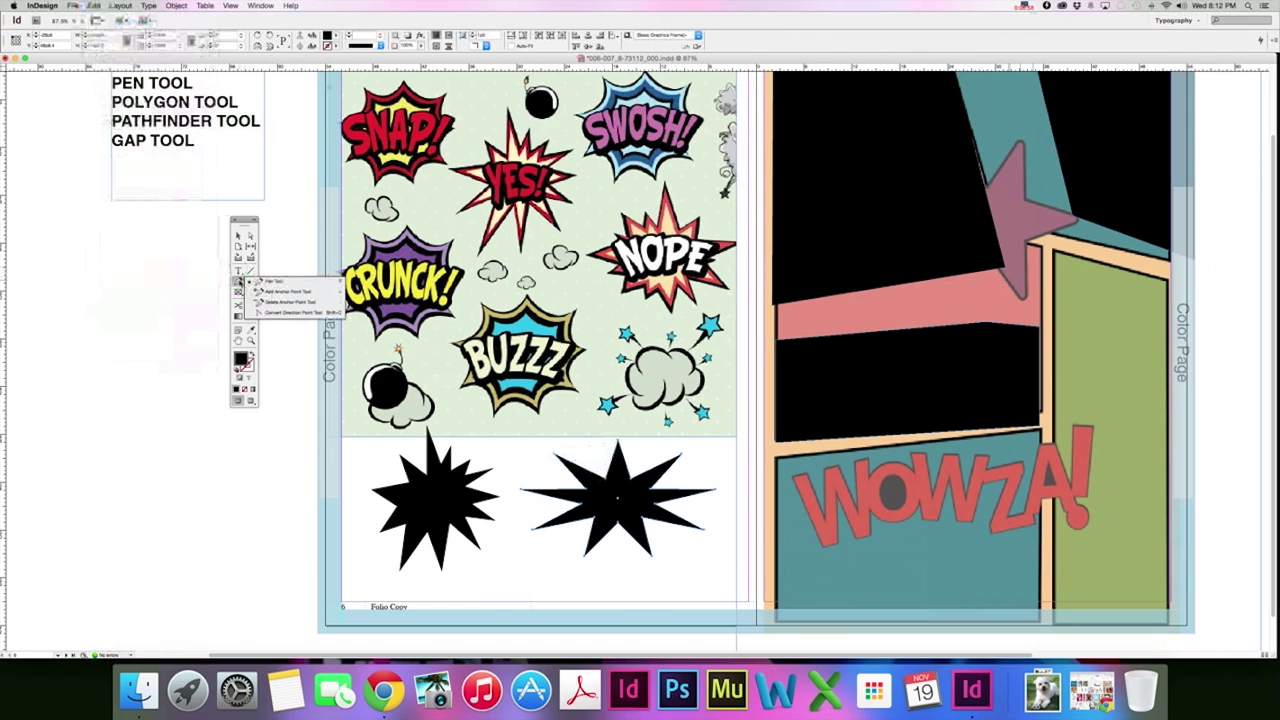
left_click(291, 312)
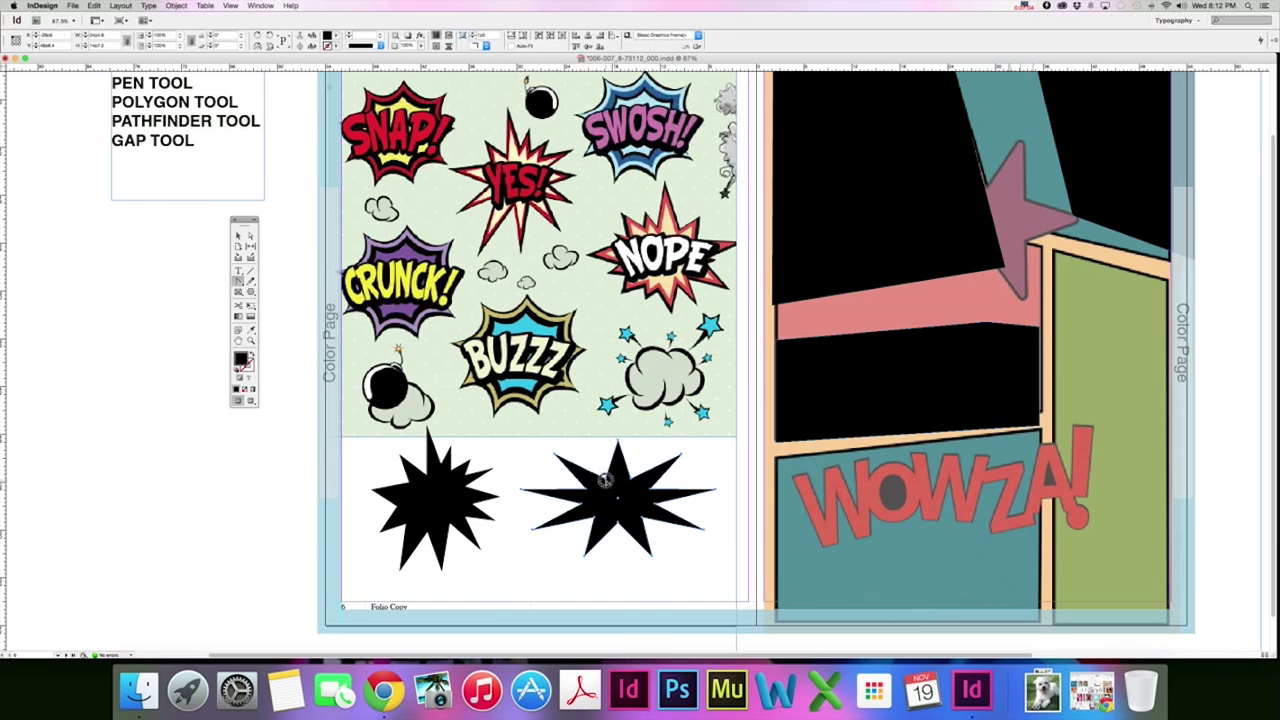
left_click_drag(616, 494, 661, 497)
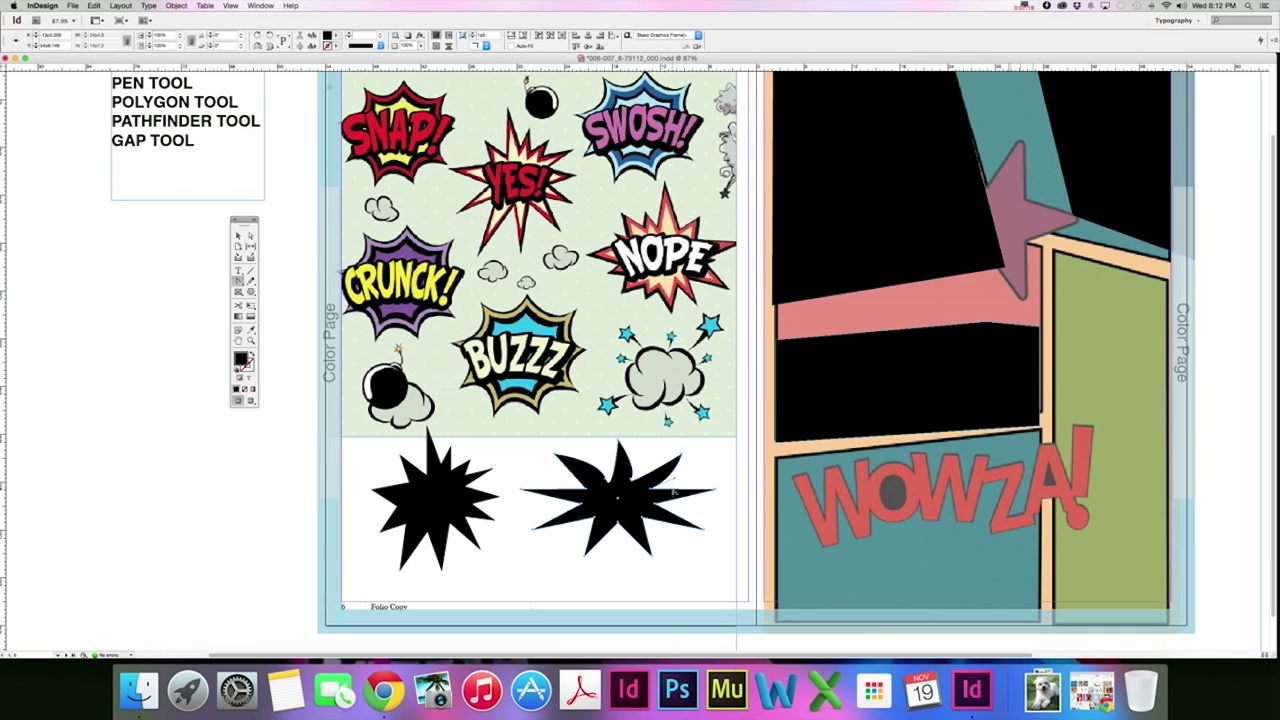
left_click_drag(655, 505, 688, 505)
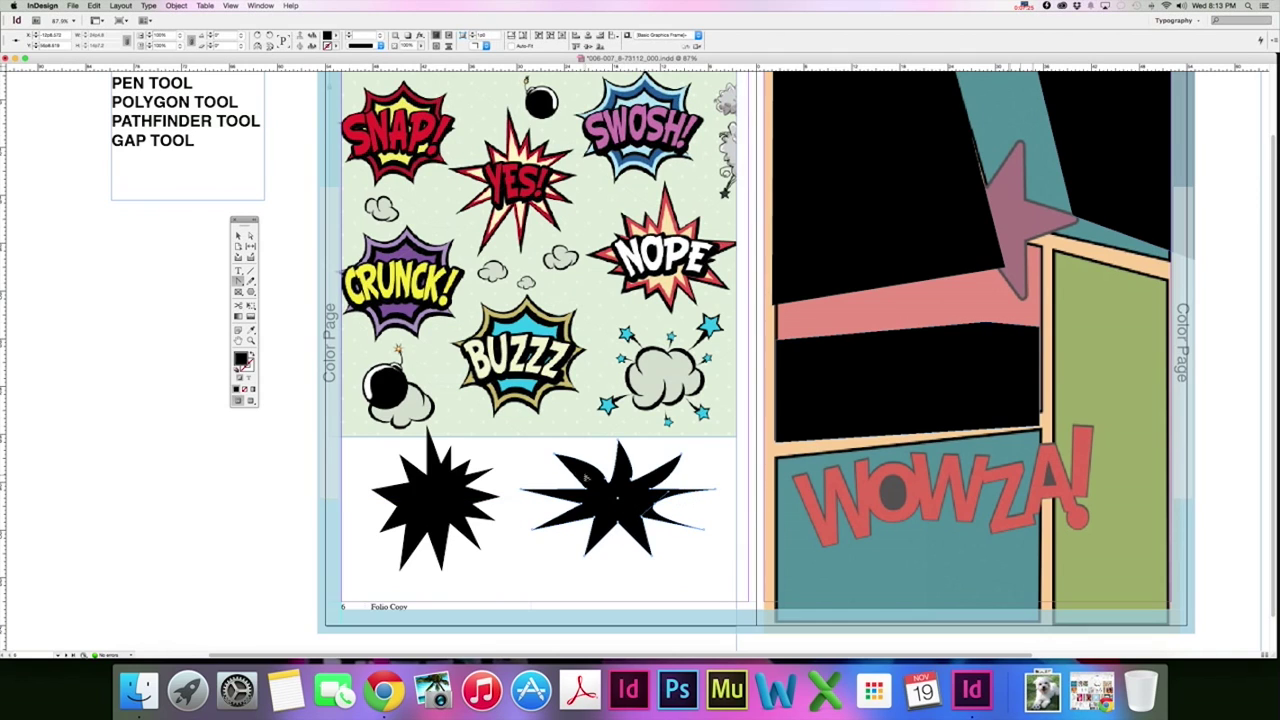
left_click(238, 235)
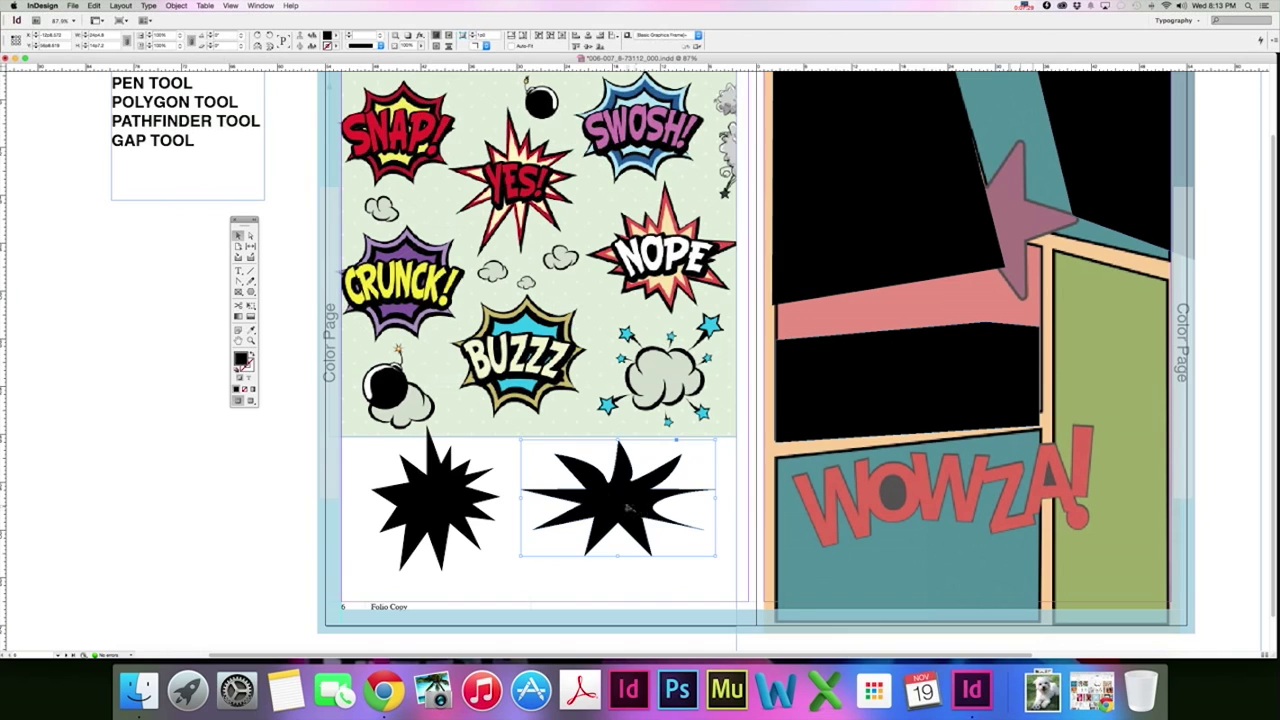
Step: Change the selected star polygon to 12 sides with a deeper star inset
double_click(251, 292)
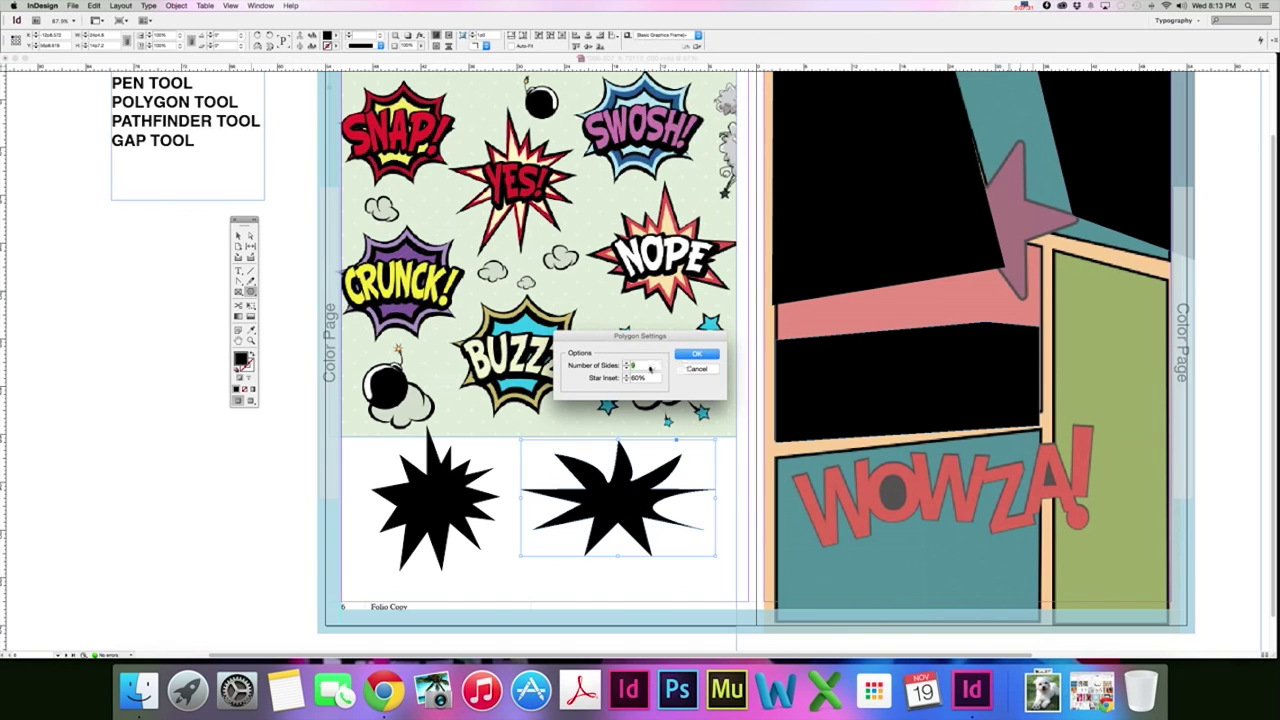
type("12")
key("Tab")
type("8")
key("Return")
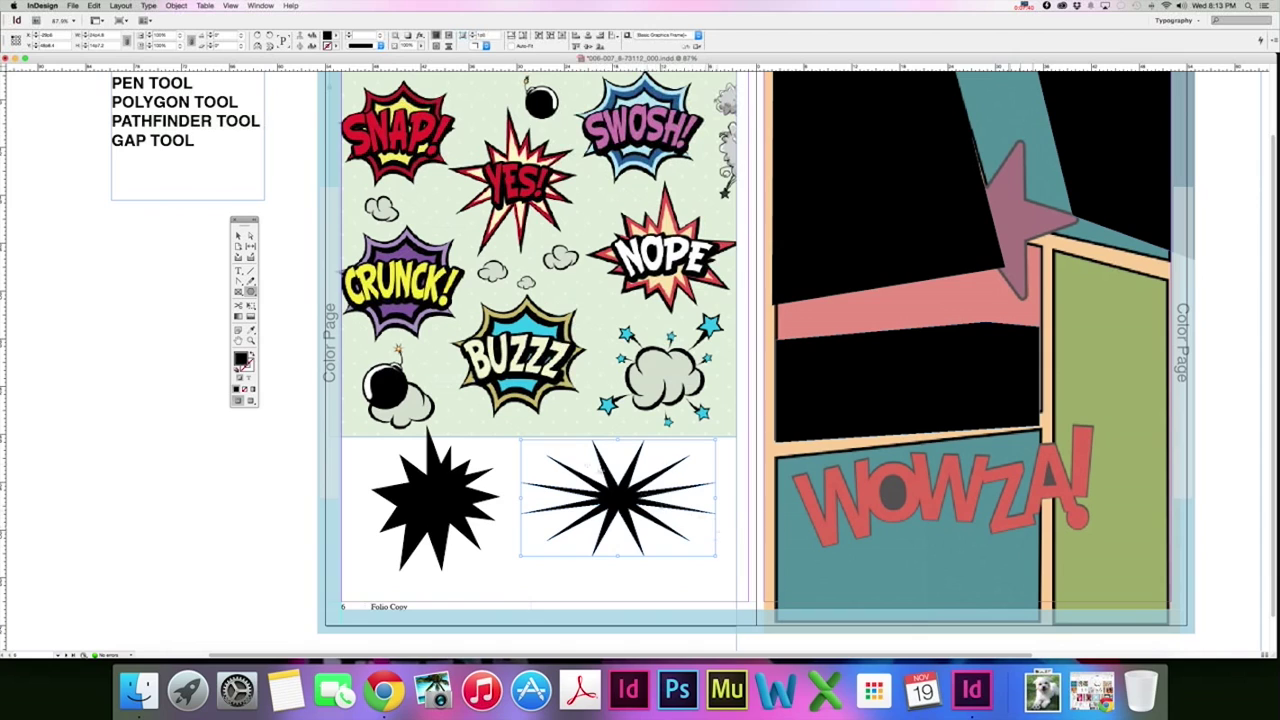
Step: Move the 12-pointed star on top of the hand-drawn black burst and select both shapes
left_click(238, 235)
left_click_drag(617, 505, 445, 507)
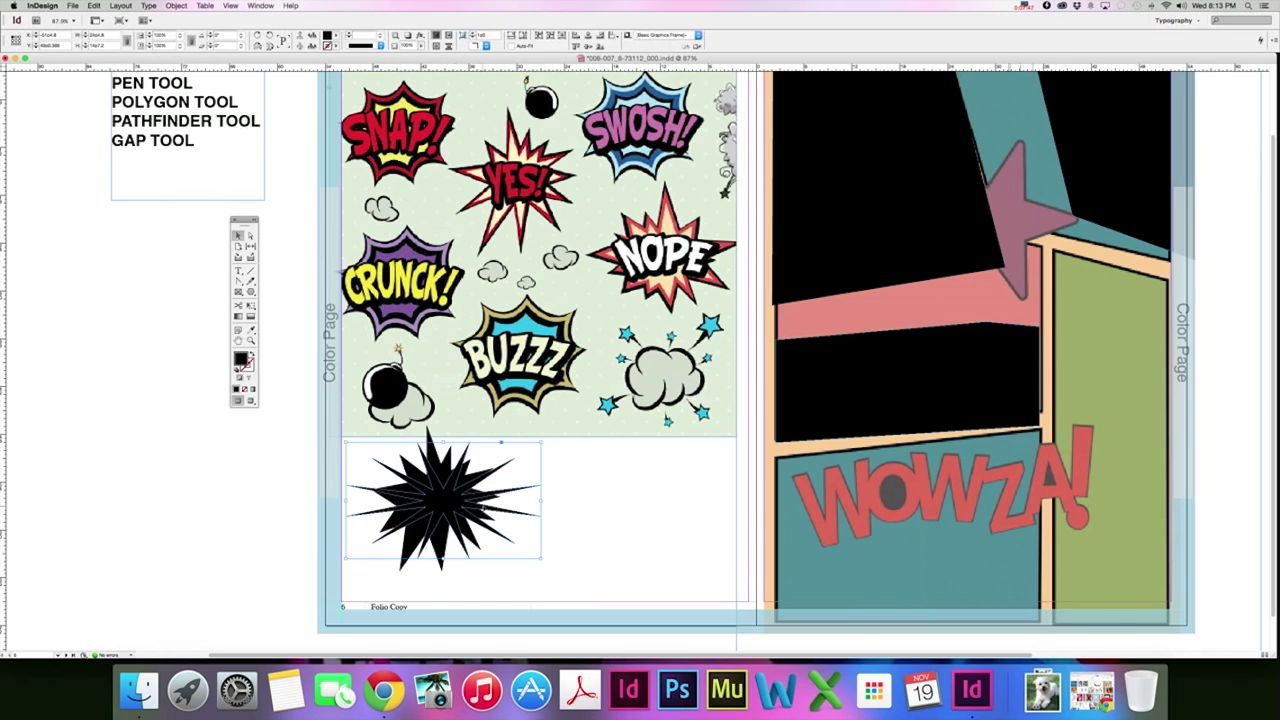
left_click(577, 531)
left_click_drag(594, 506, 440, 530)
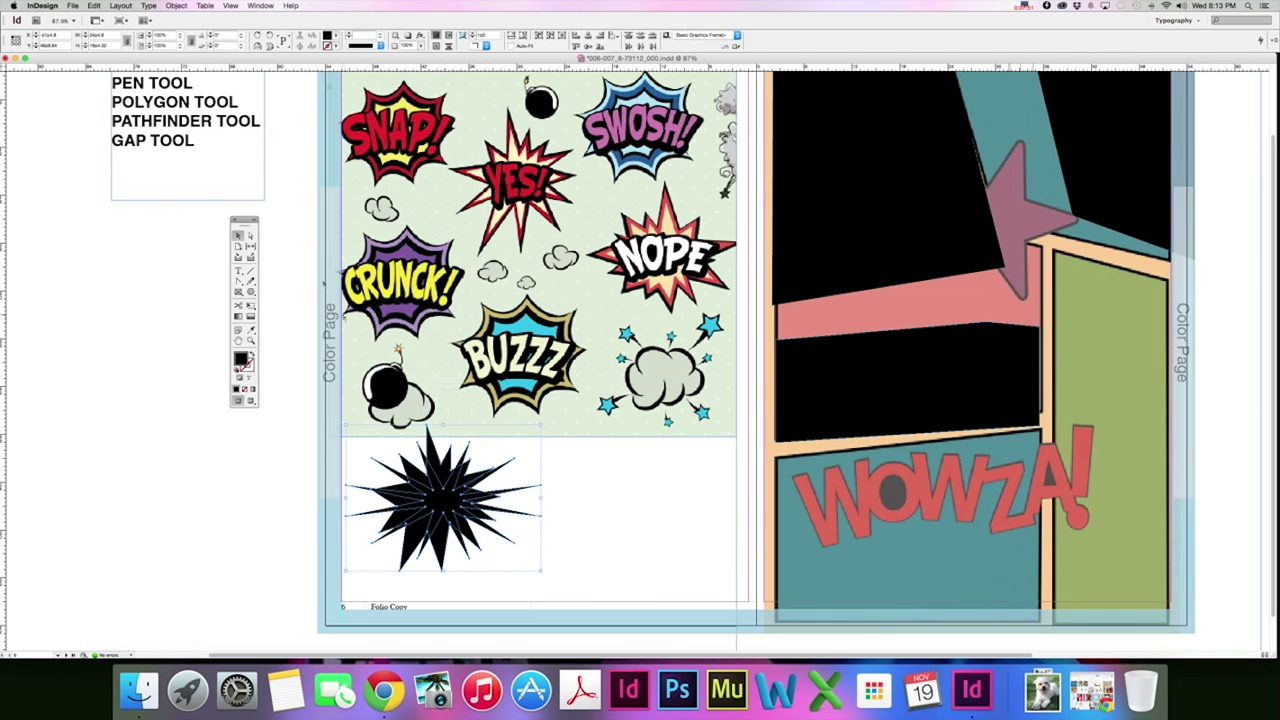
Step: Display the Pathfinder palette and position it beside the tools palette
left_click(176, 6)
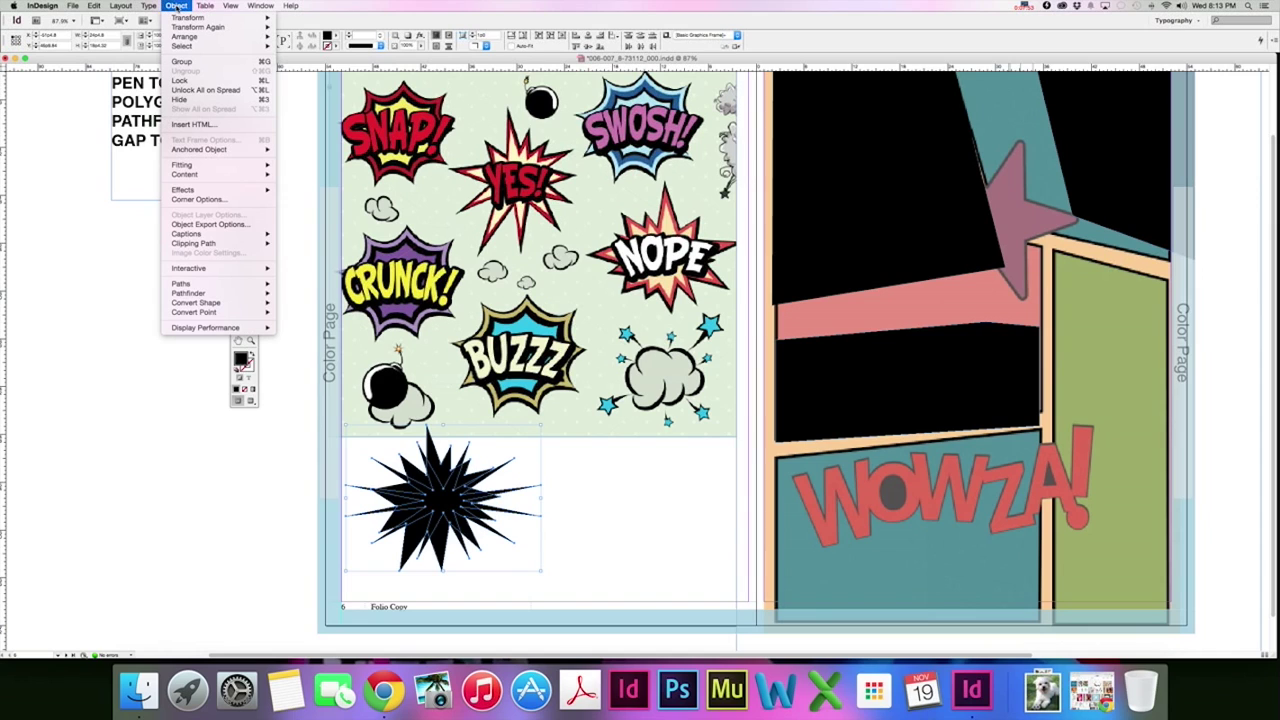
mouse_move(214, 293)
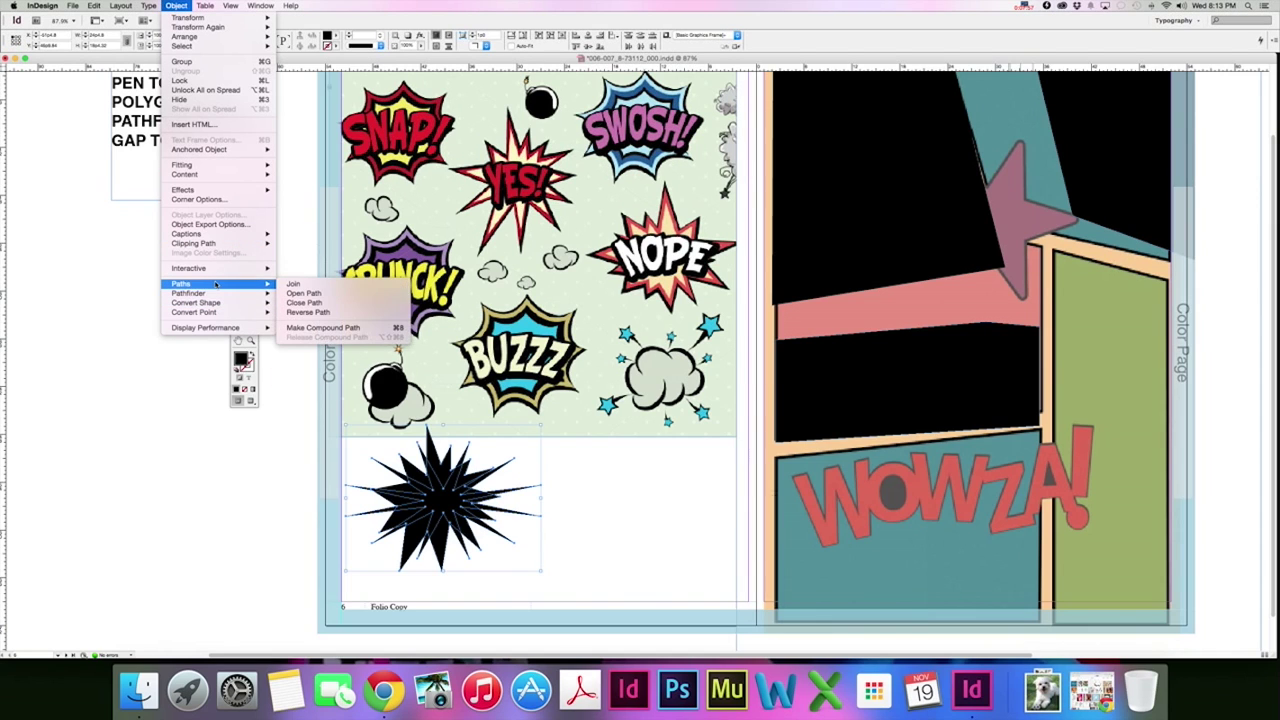
mouse_move(253, 6)
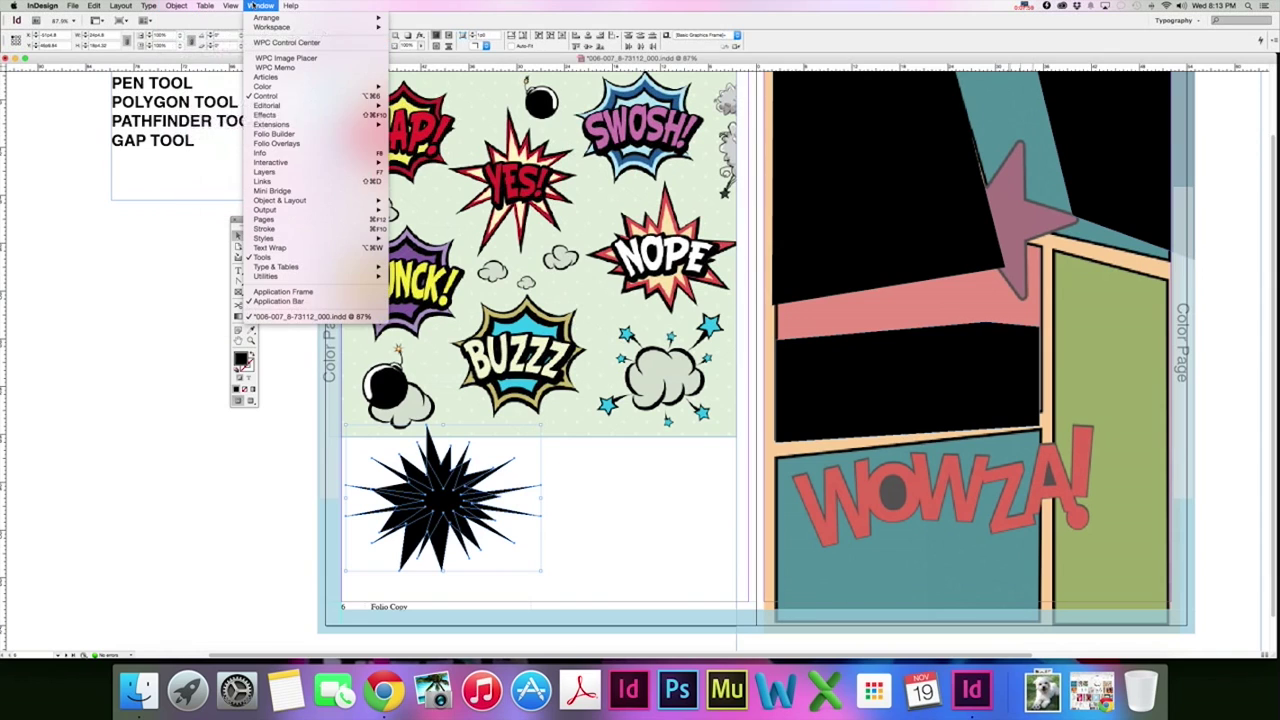
mouse_move(289, 202)
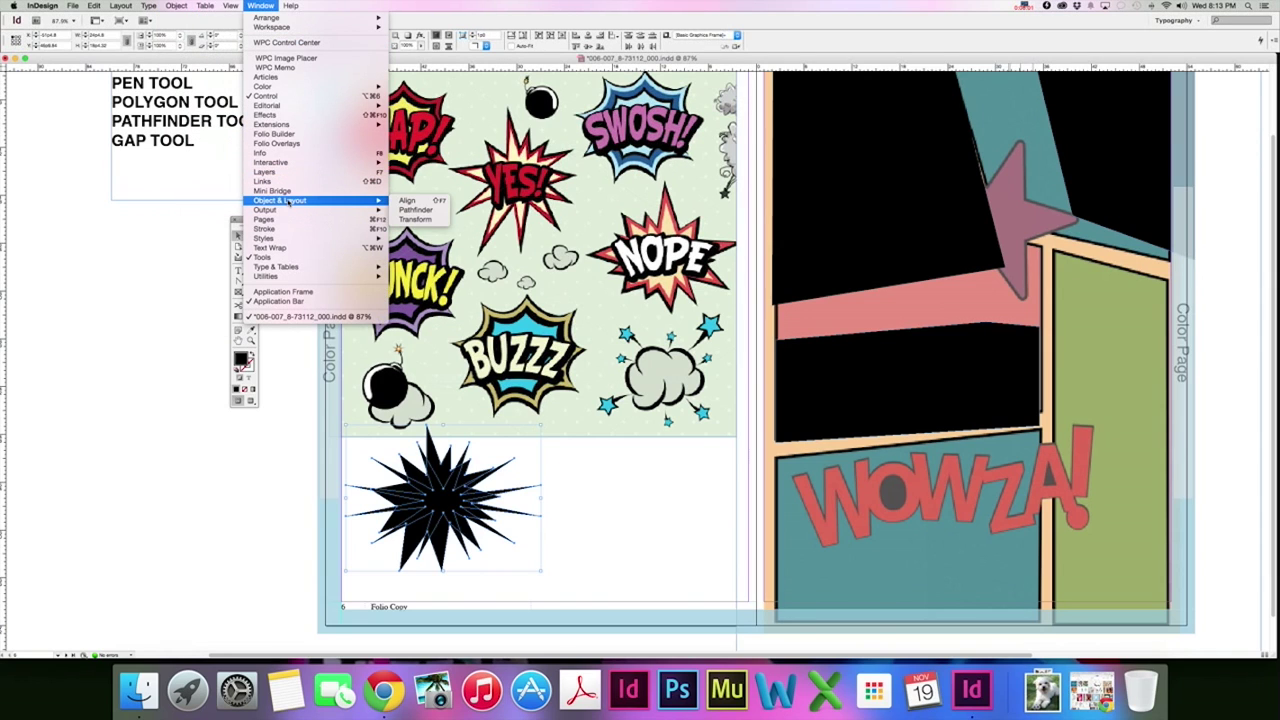
left_click(415, 210)
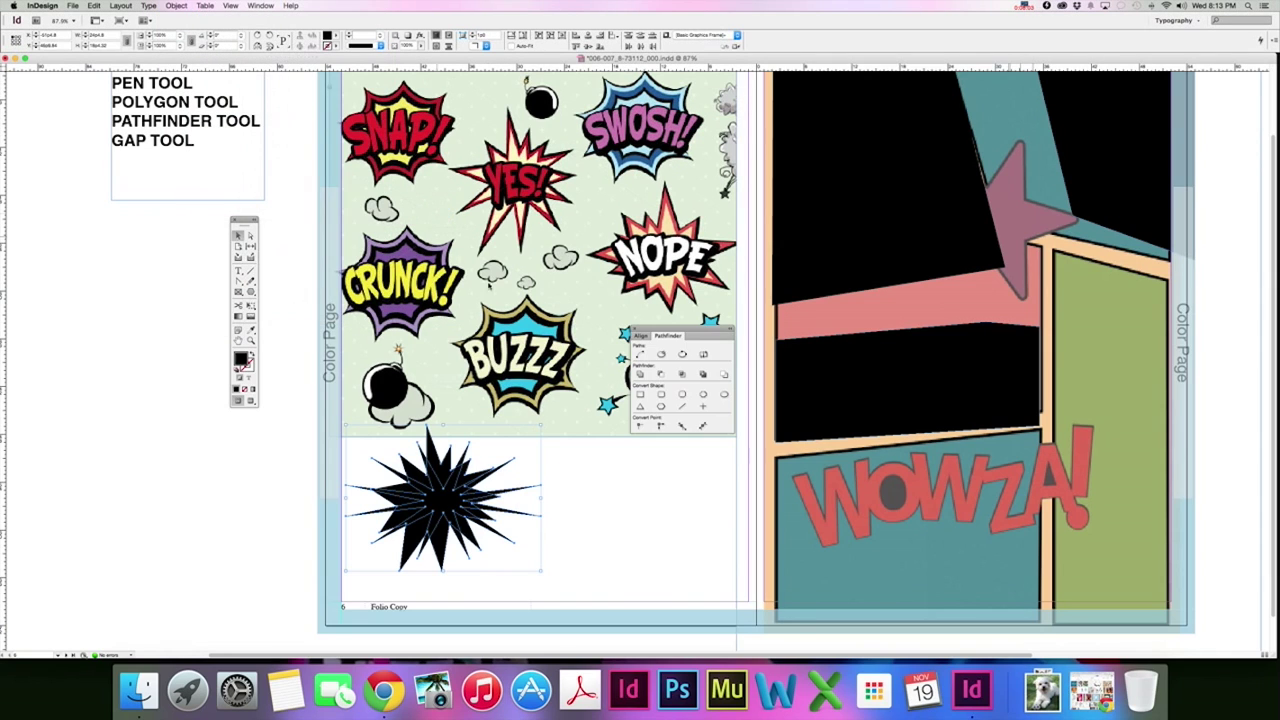
left_click_drag(690, 336, 172, 218)
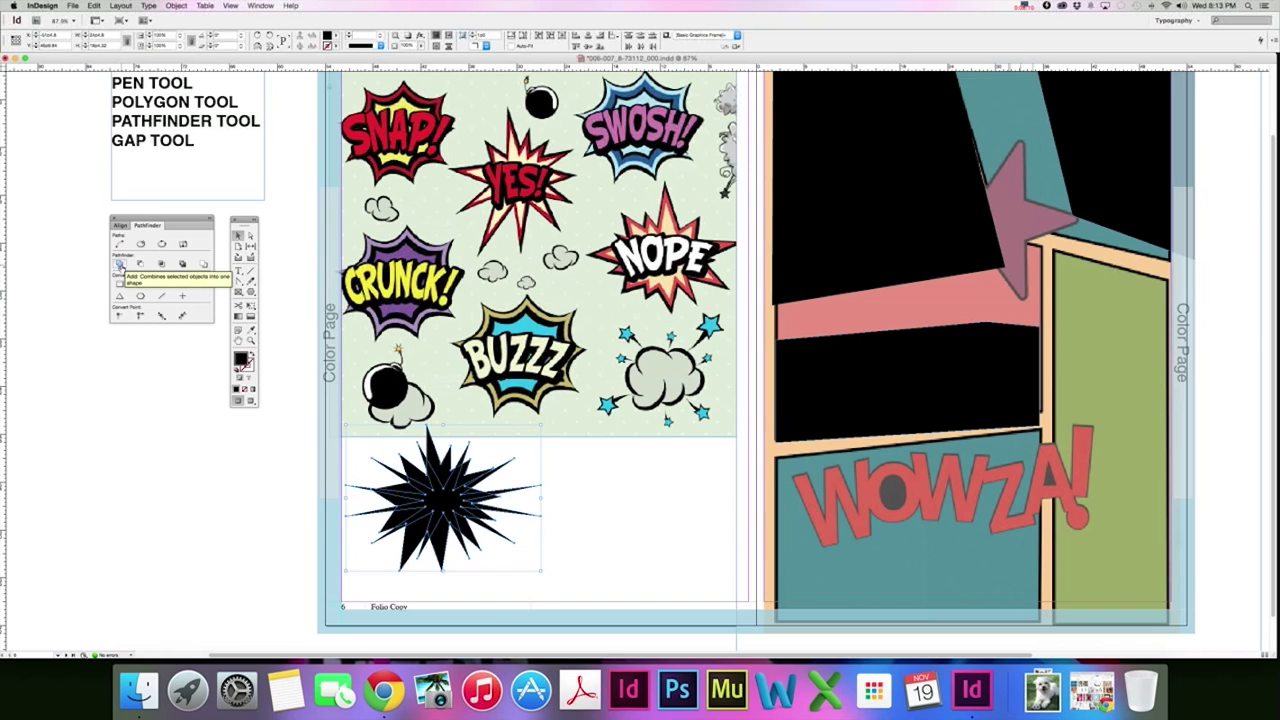
Step: Combine the overlapping bursts into one shape with Pathfinder Add and place a photo from the Photo Winners folder inside it
left_click(120, 264)
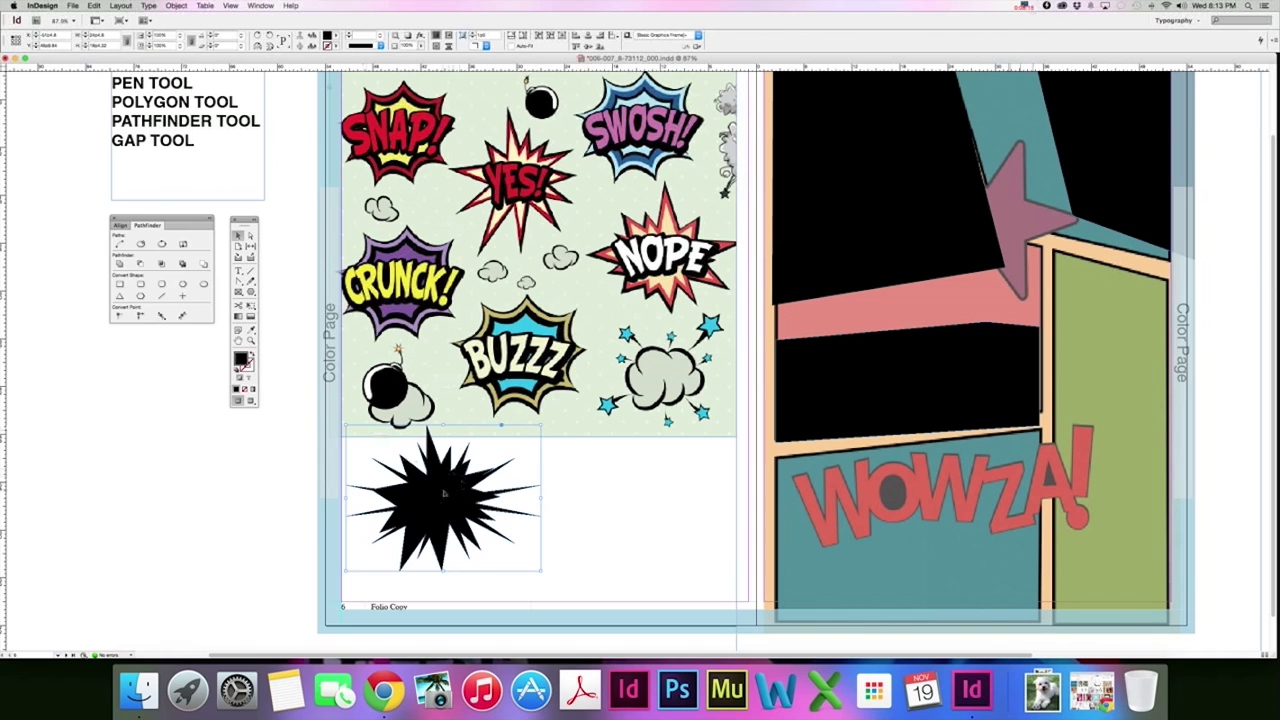
left_click(72, 5)
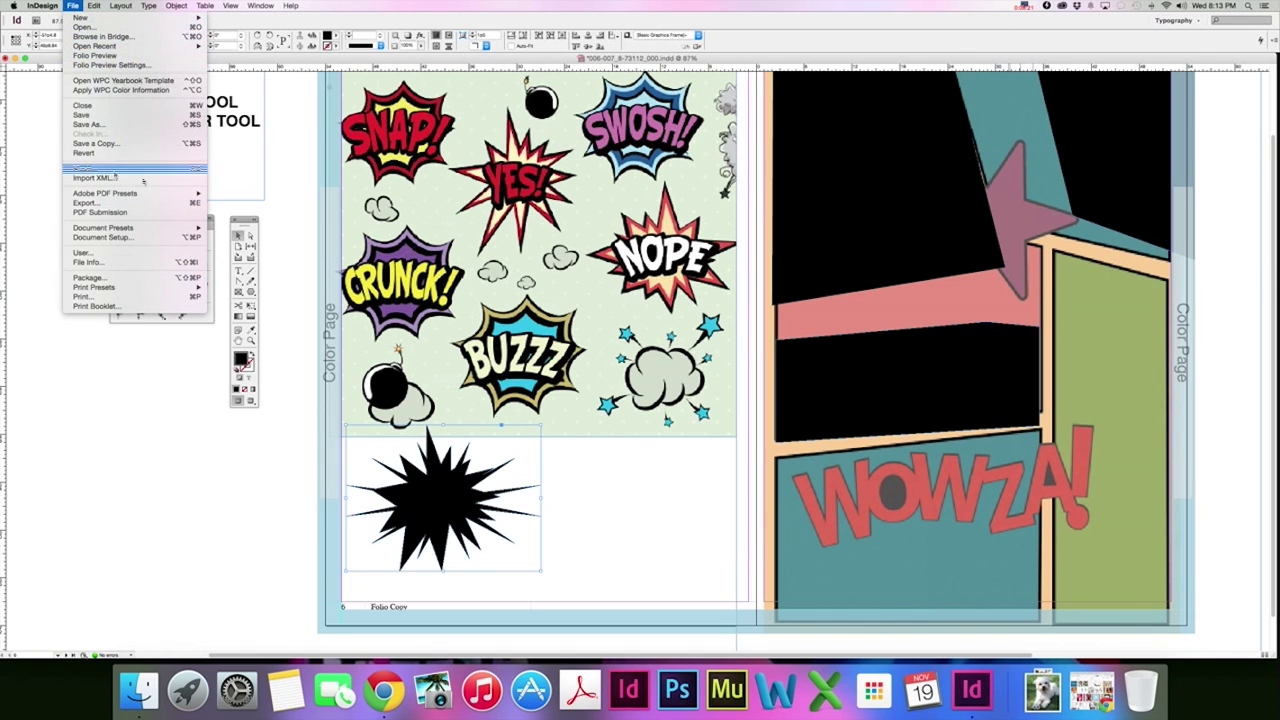
left_click(100, 168)
left_click(600, 392)
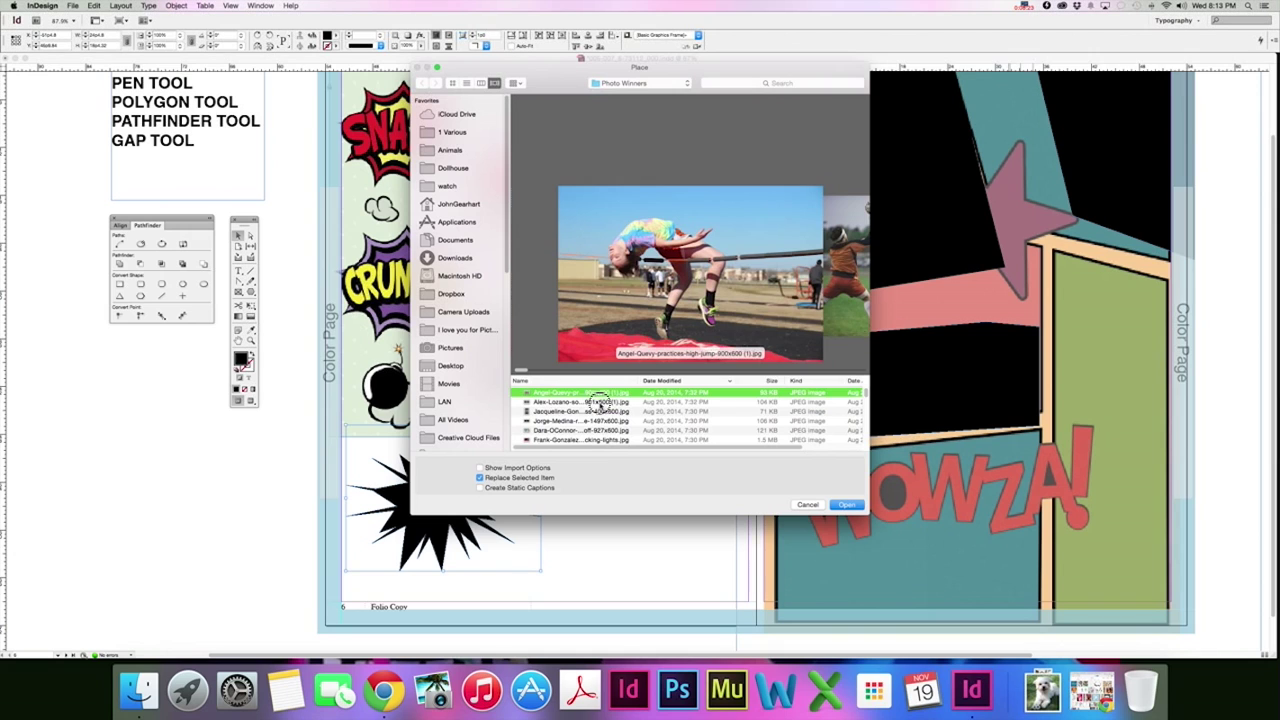
left_click(605, 402)
left_click(846, 504)
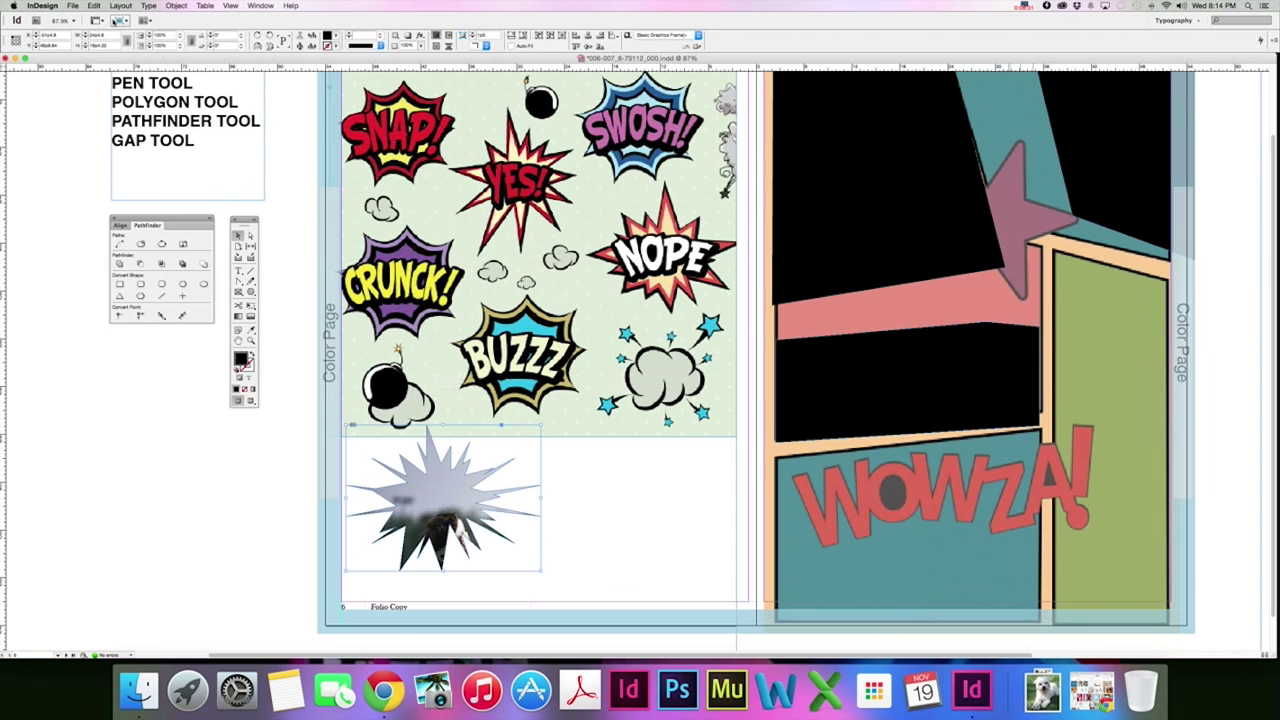
Step: Undo the photo placement and the Pathfinder Add to separate the two bursts again
left_click(93, 5)
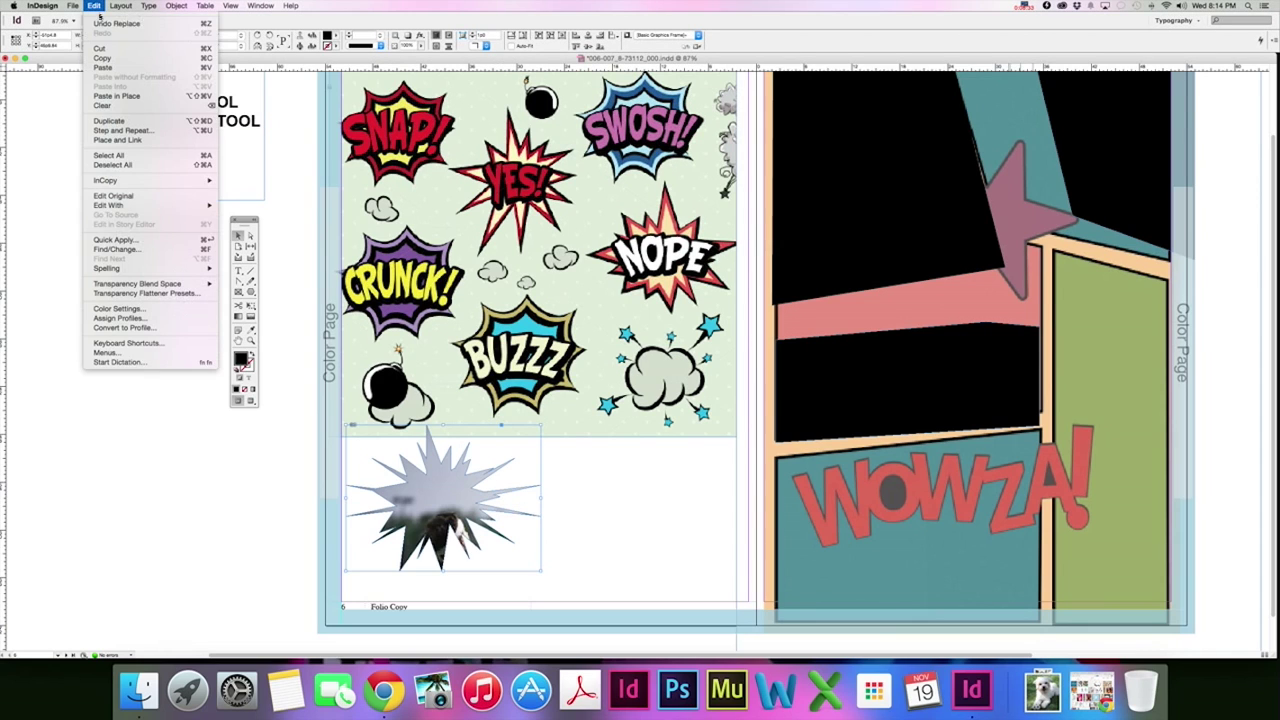
left_click(103, 23)
left_click(93, 5)
left_click(95, 7)
left_click(95, 7)
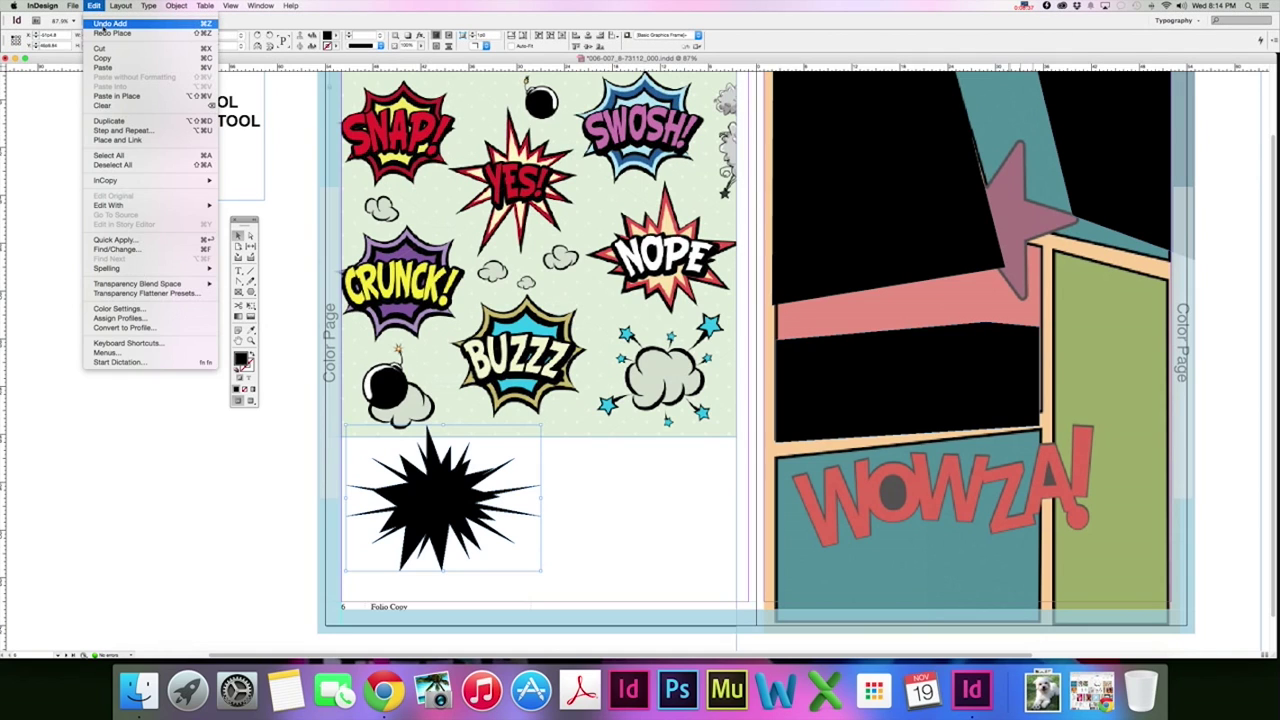
left_click(103, 24)
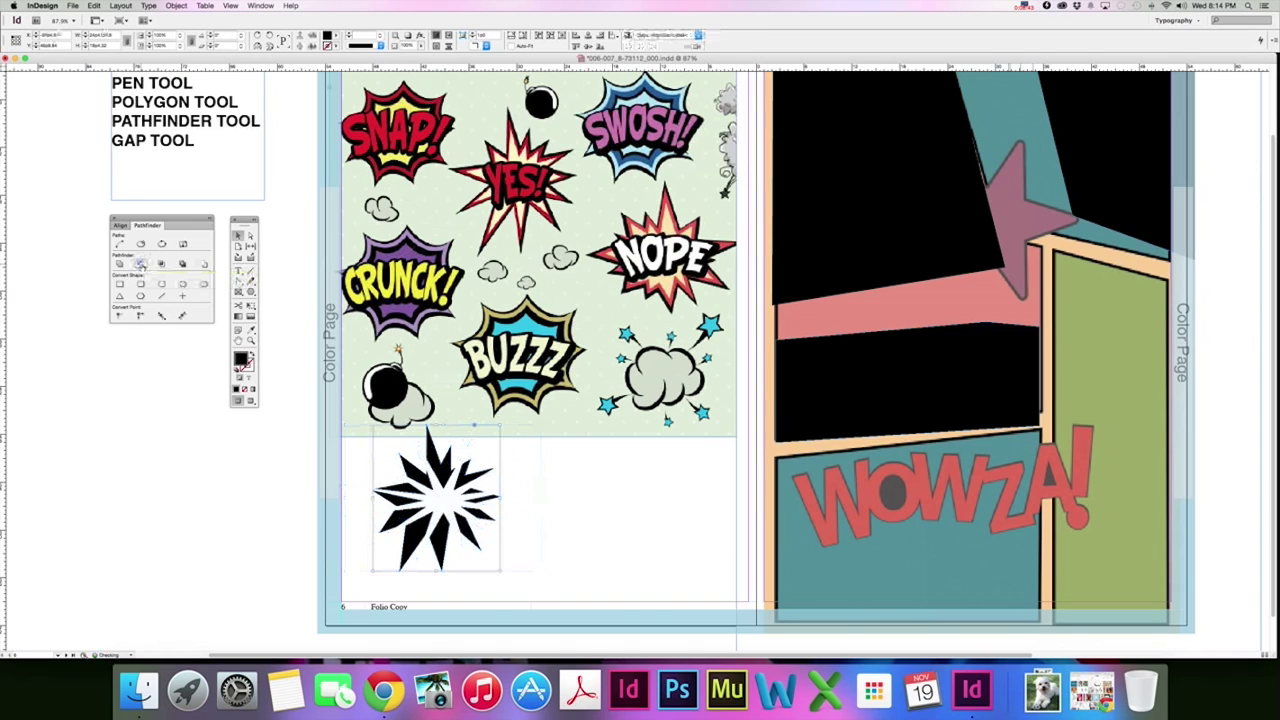
Step: Cut one overlapping burst out of the other with Pathfinder Subtract and place a photo from the Photo Winners folder inside the result
left_click(140, 265)
left_click(93, 6)
mouse_move(72, 6)
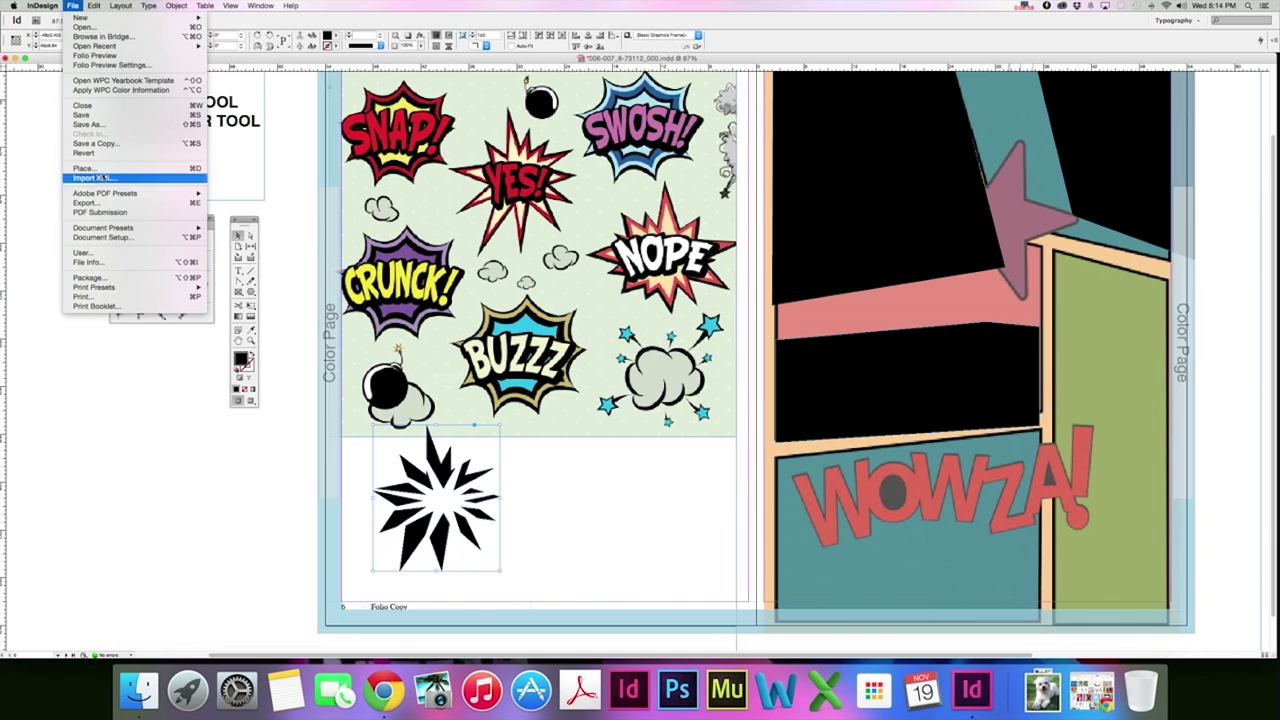
left_click(85, 168)
left_click(549, 432)
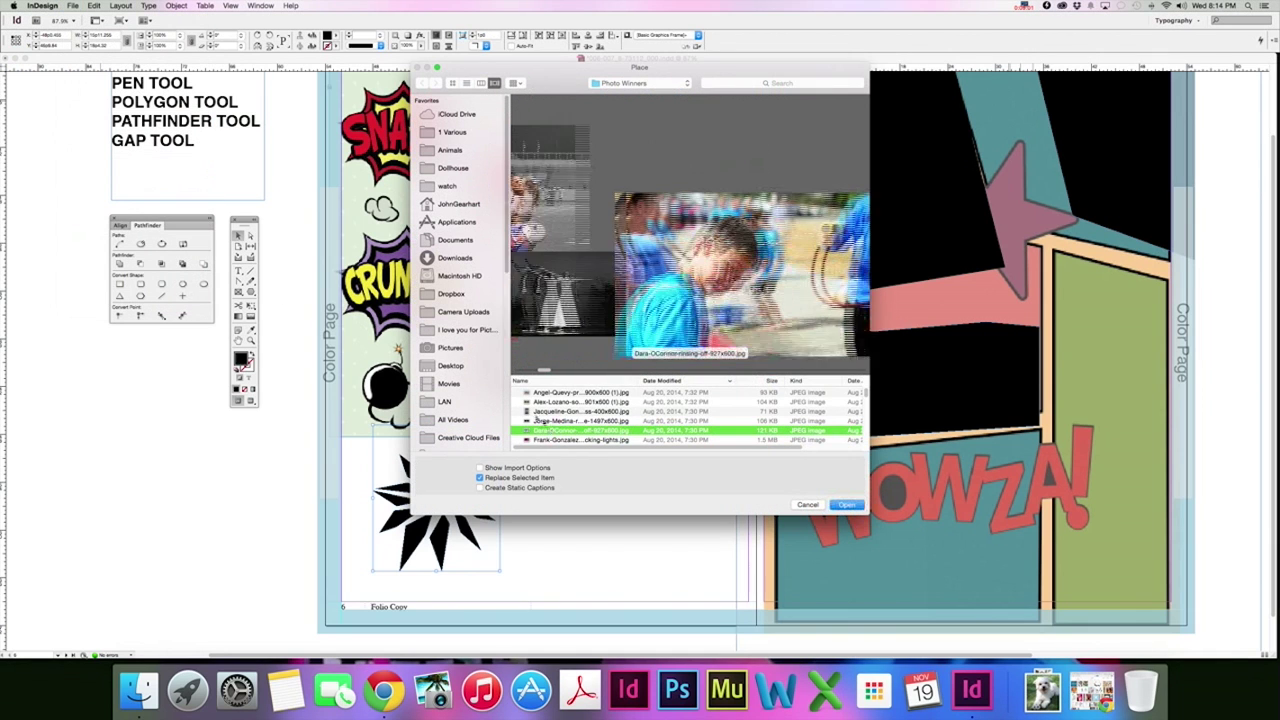
left_click(846, 504)
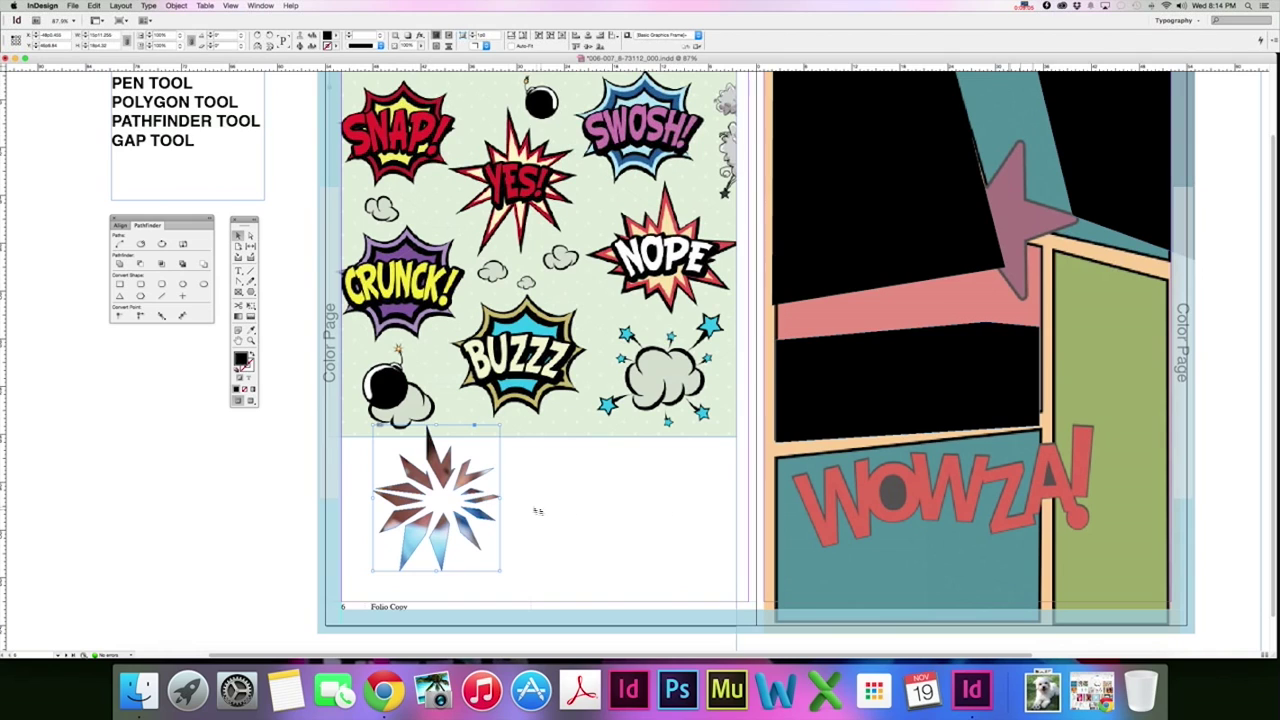
Step: Reposition the placed photo within the subtracted burst shape to show a different part of the image
left_click_drag(440, 482, 252, 330)
key("super+z")
left_click_drag(655, 554, 364, 378)
left_click(453, 475)
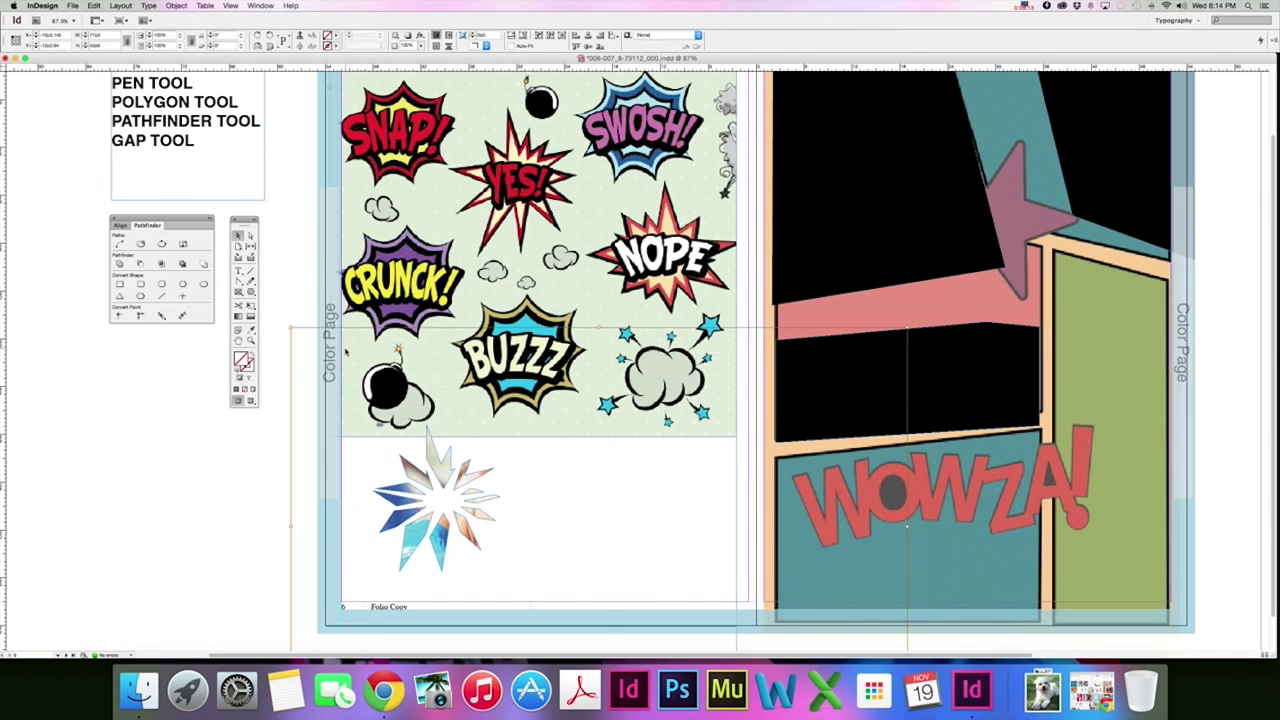
left_click(224, 455)
left_click(450, 473)
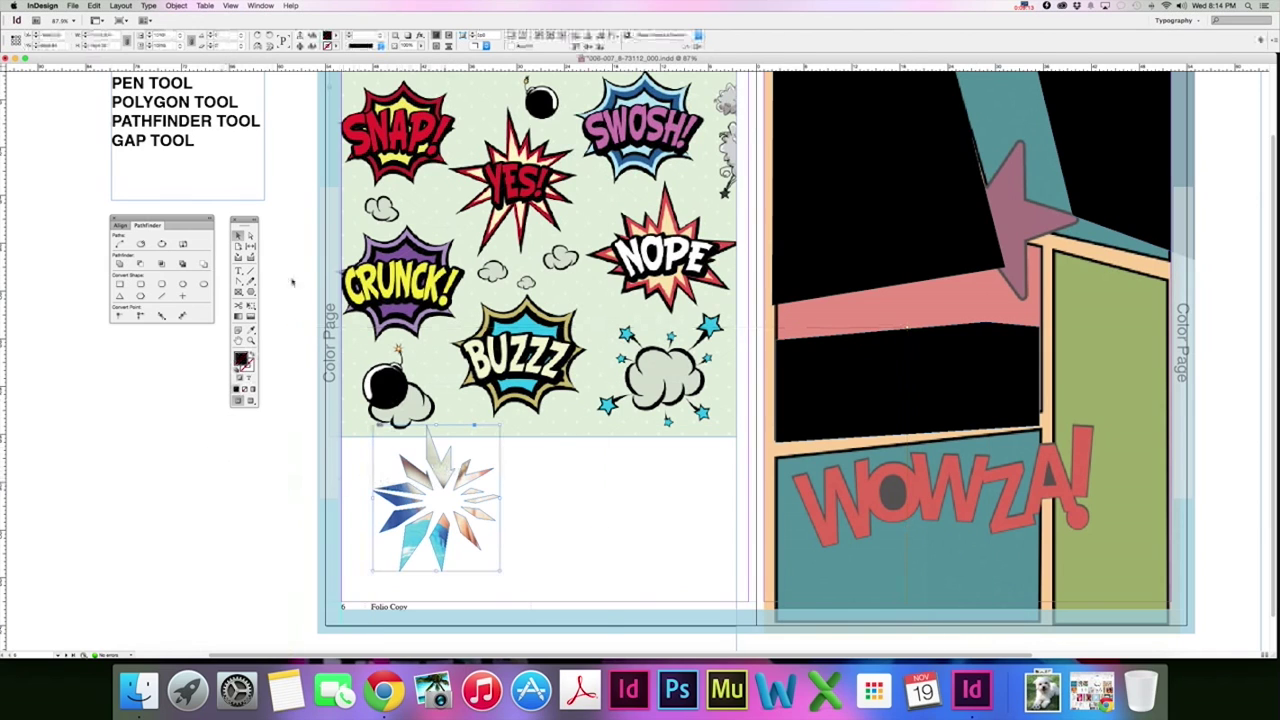
Step: Undo the photo repositioning, the photo placement and the Pathfinder Subtract to restore the two overlapping bursts
left_click(94, 5)
left_click(118, 22)
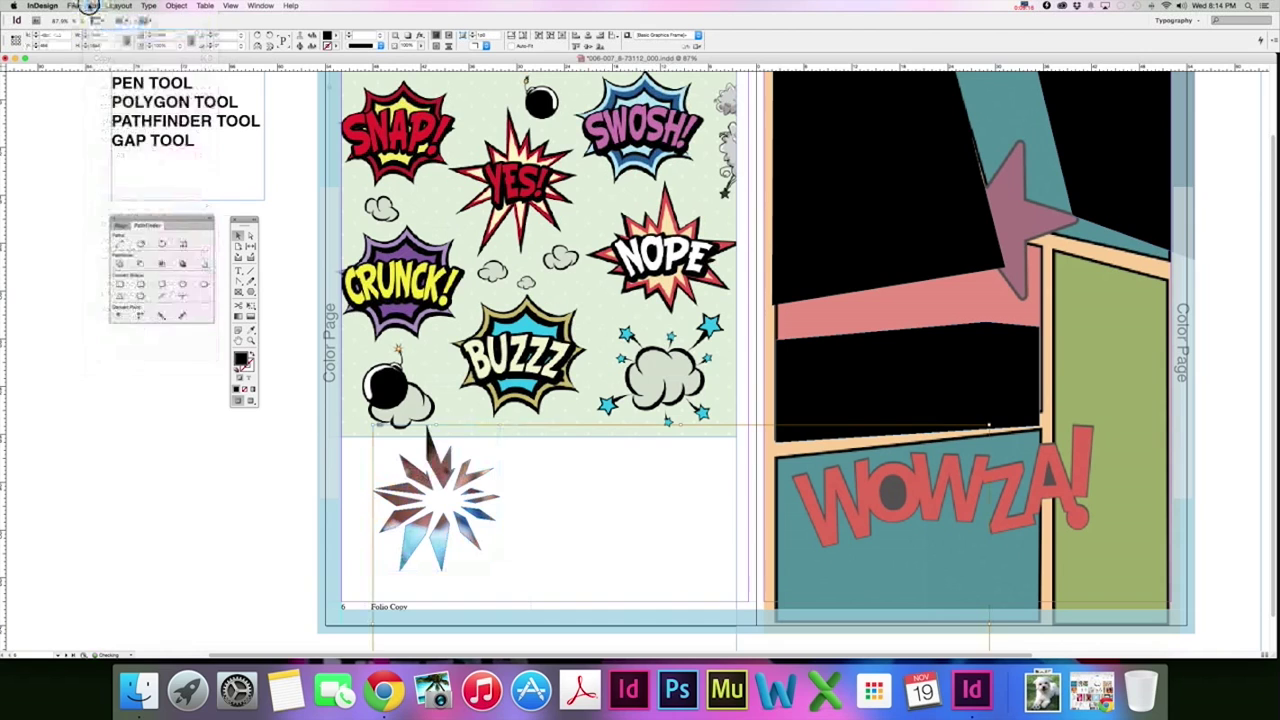
left_click(94, 5)
left_click(97, 24)
left_click(94, 5)
left_click(97, 24)
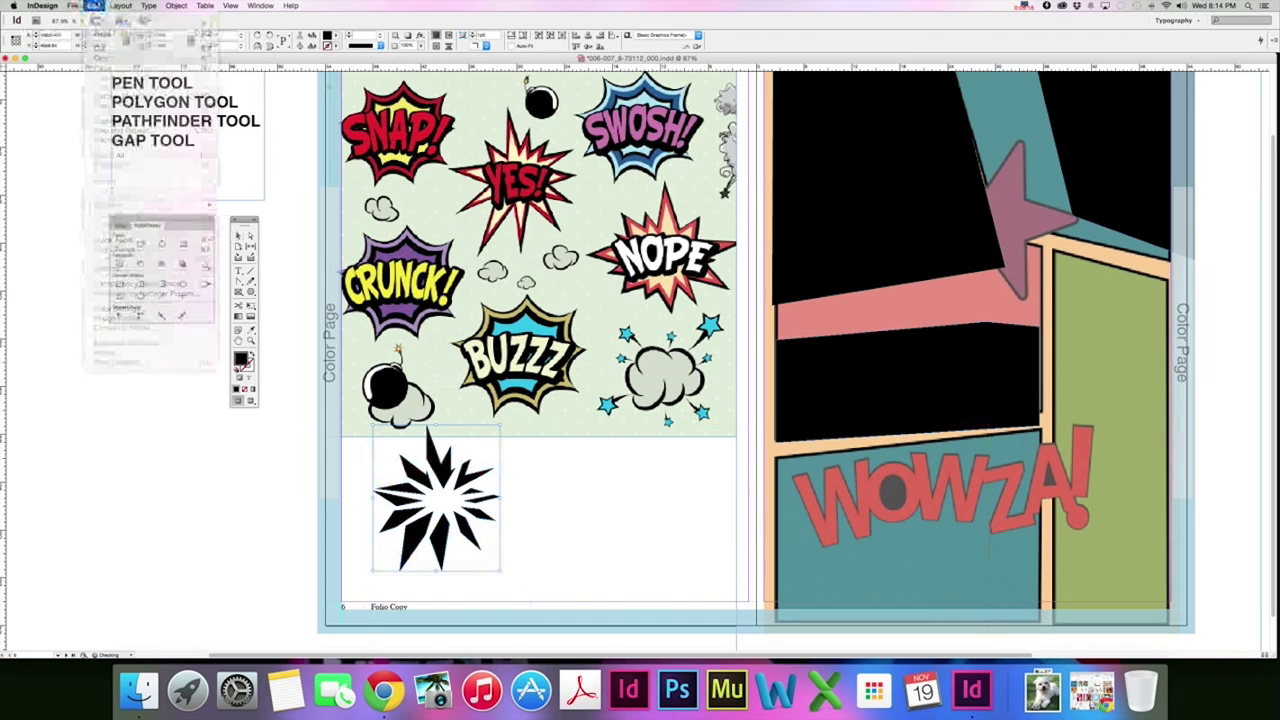
left_click(94, 5)
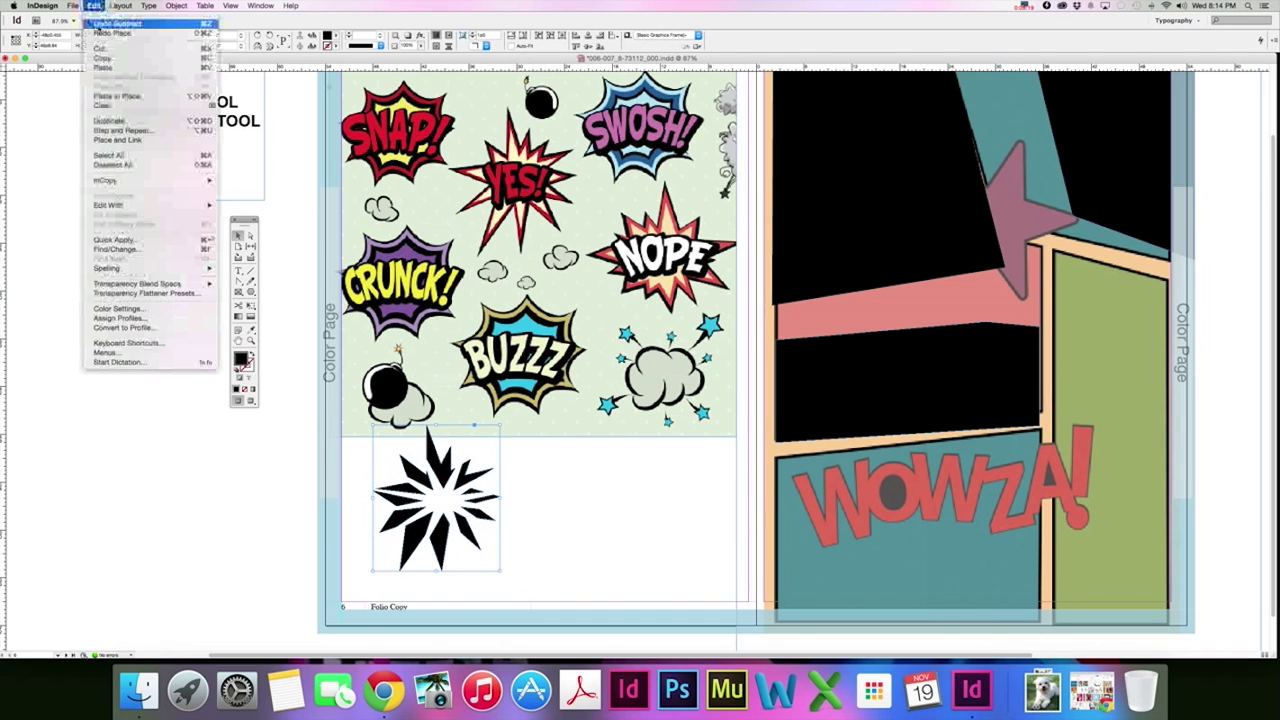
left_click(112, 22)
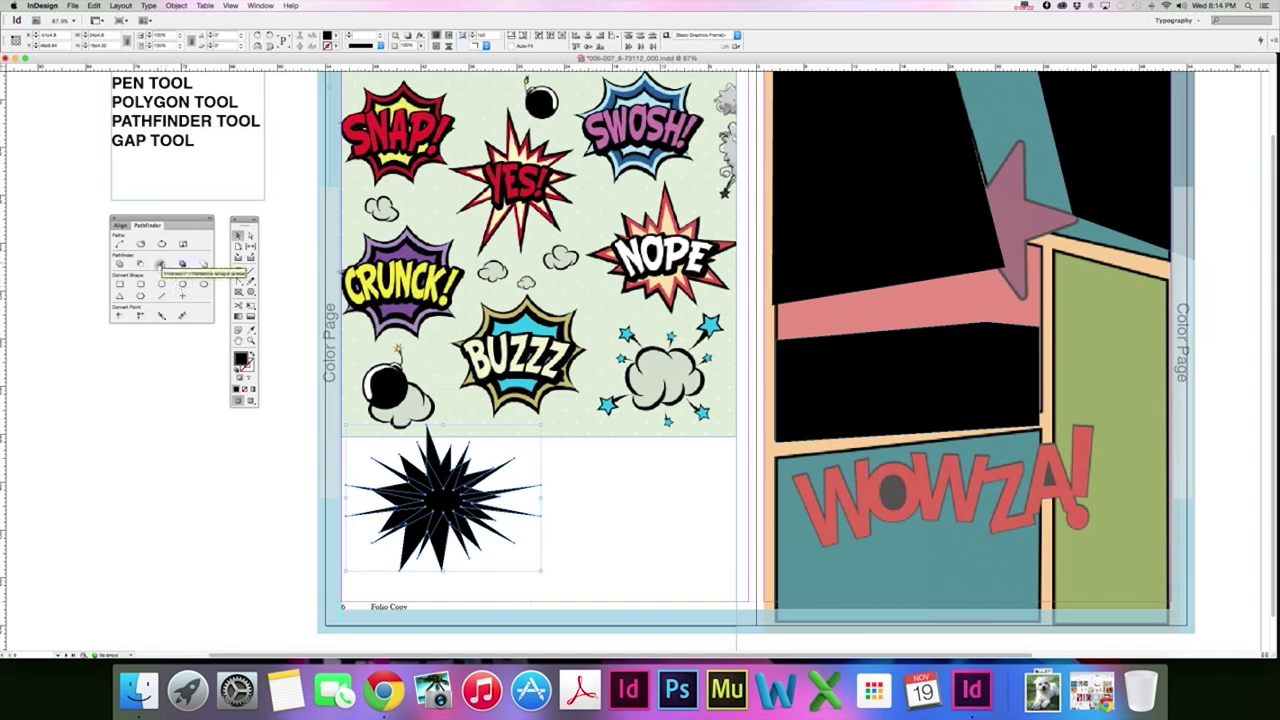
Step: Try Pathfinder Intersect on the two overlapping bursts and undo it
left_click(160, 263)
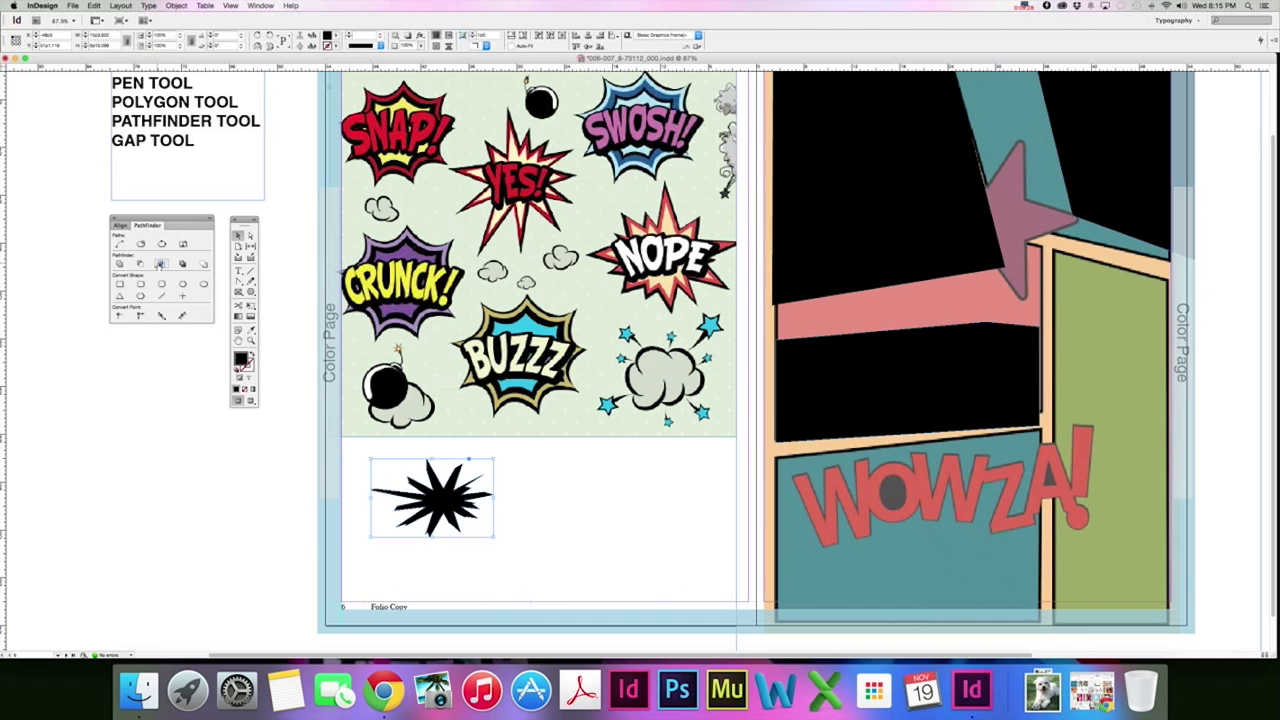
left_click(93, 6)
left_click(110, 17)
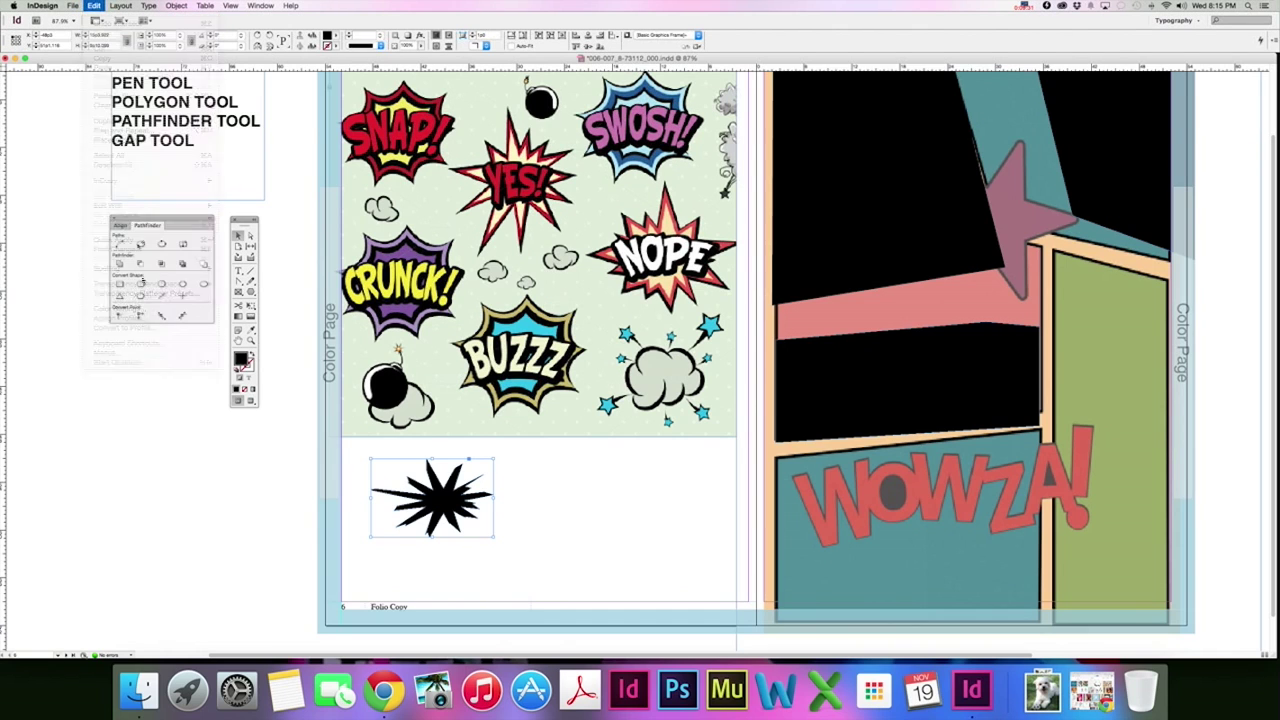
Step: Try Pathfinder Exclude Overlap on the two overlapping bursts and undo it
left_click(183, 264)
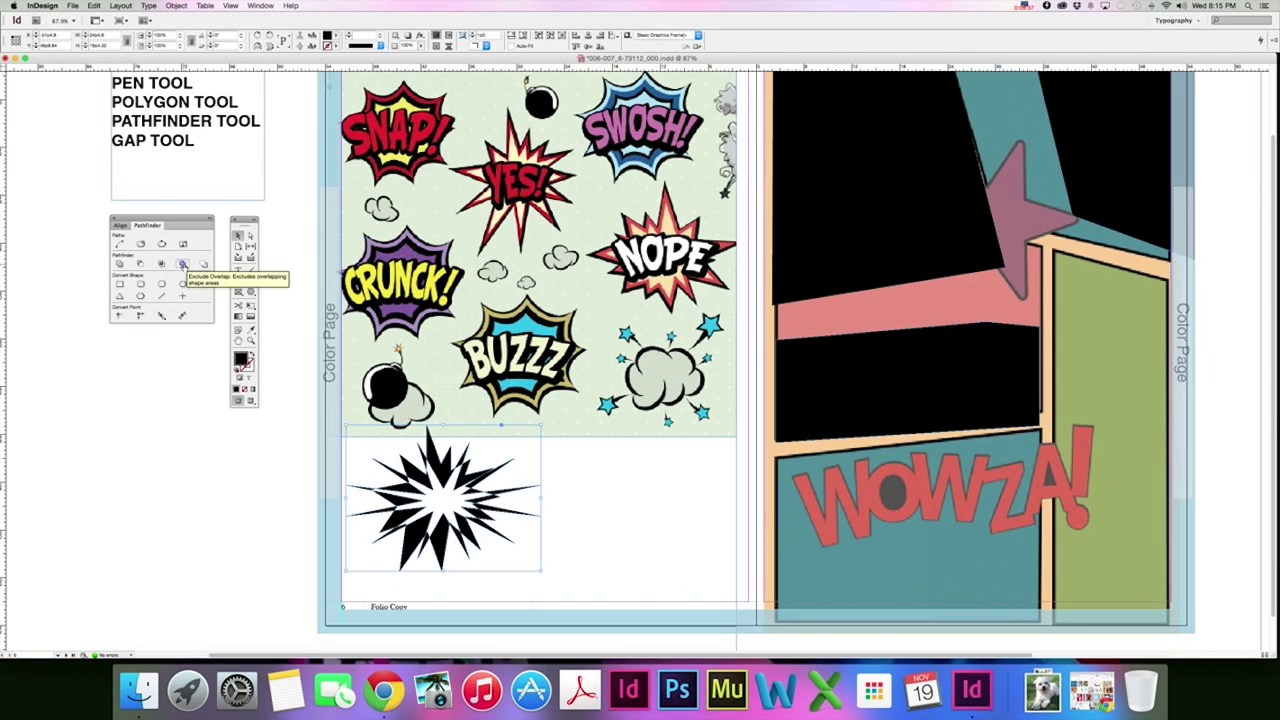
left_click(93, 6)
left_click(110, 17)
Step: Try Pathfinder Minus Back on the two overlapping bursts and undo it
left_click(203, 264)
left_click(204, 264)
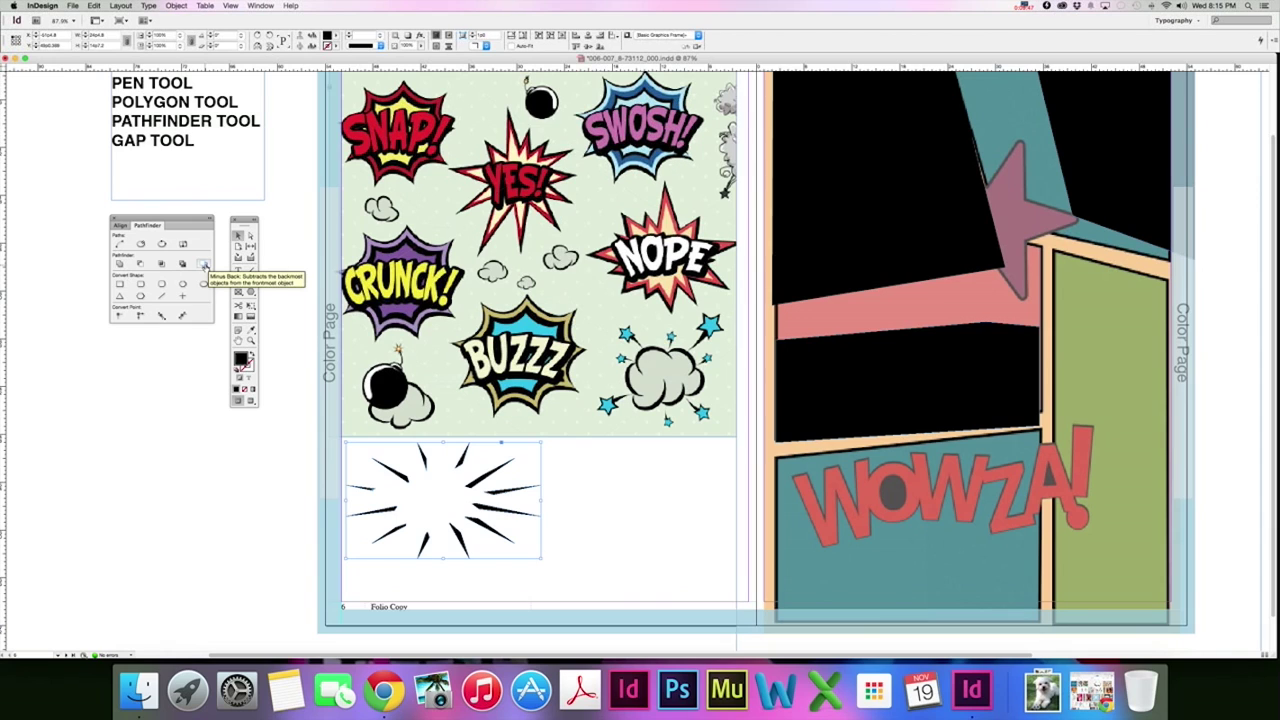
left_click(95, 7)
left_click(110, 23)
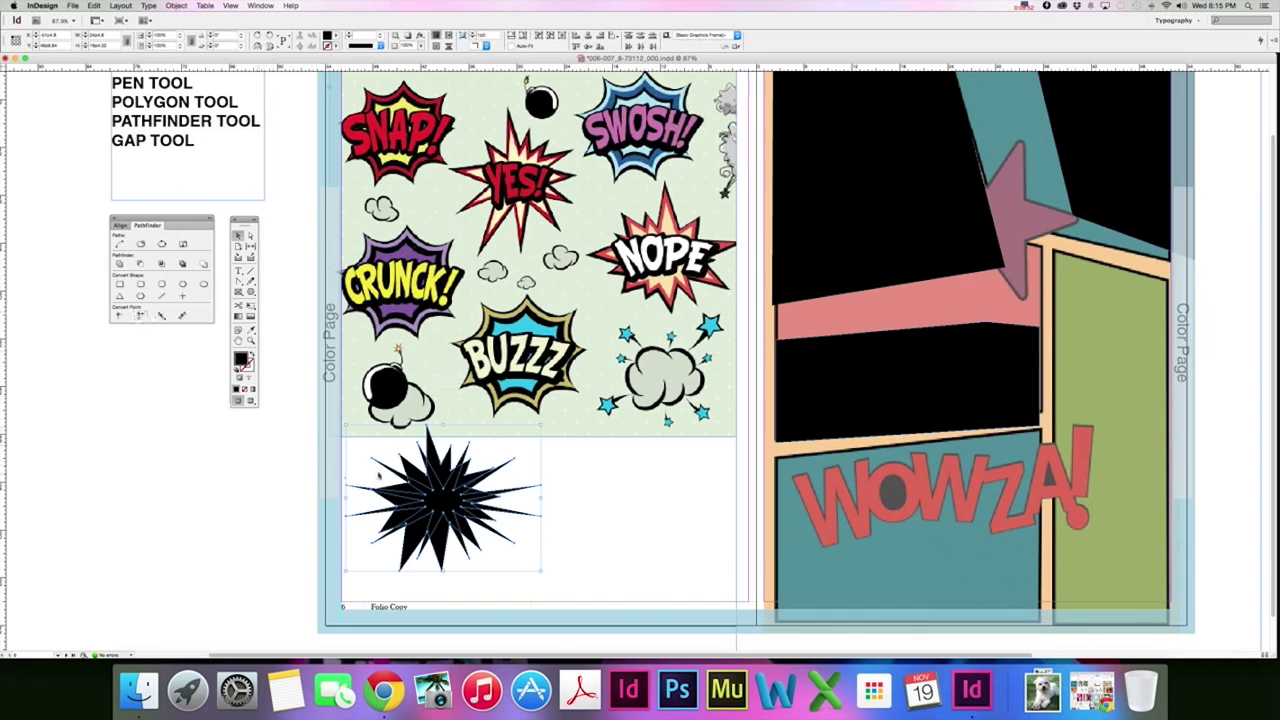
Step: Move both bursts aside to the spread's spine and create a 9p0 by 9p0 circle with the Ellipse tool below the comic artwork
left_click_drag(443, 500, 719, 472)
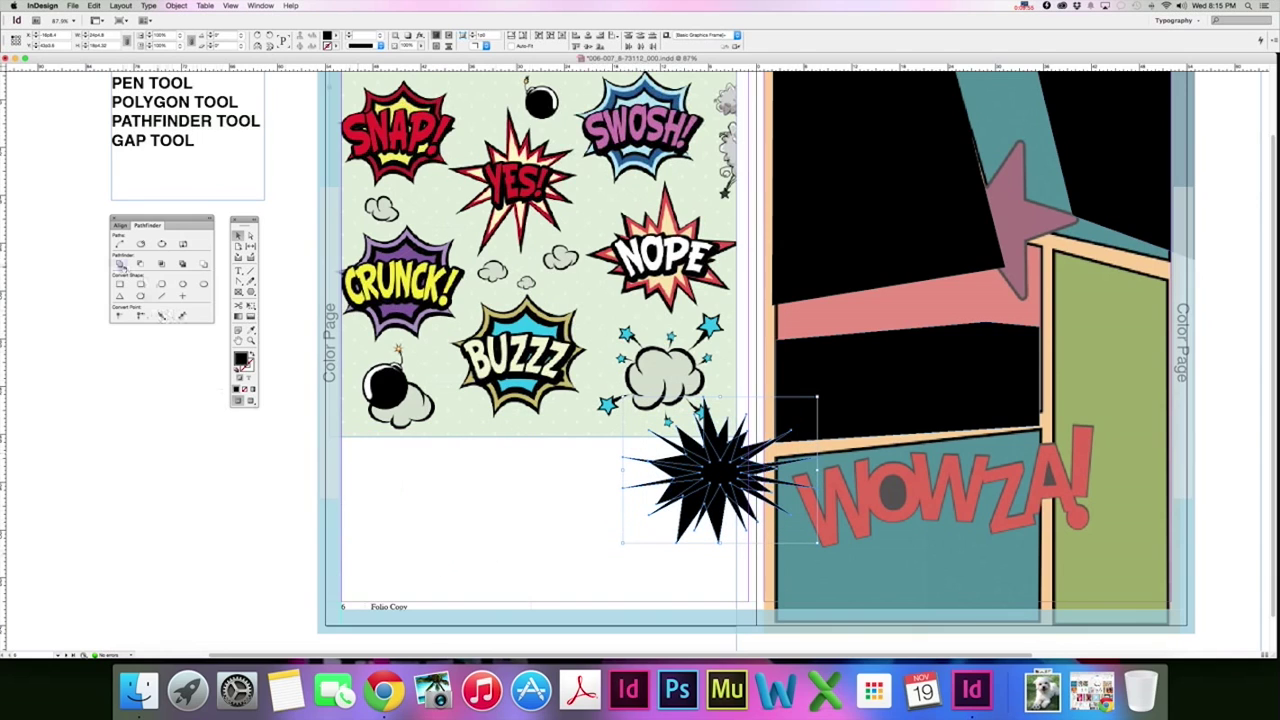
left_click(251, 292)
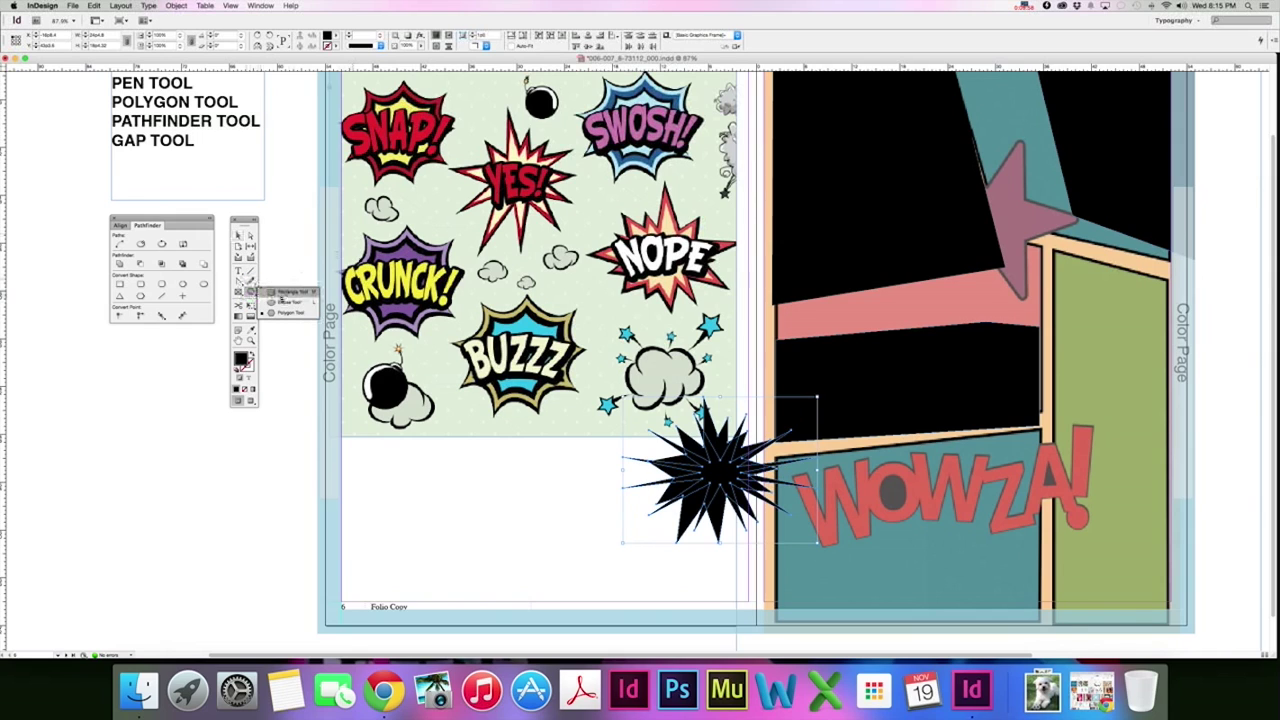
left_click(284, 301)
left_click_drag(383, 459, 462, 481)
left_click(466, 486)
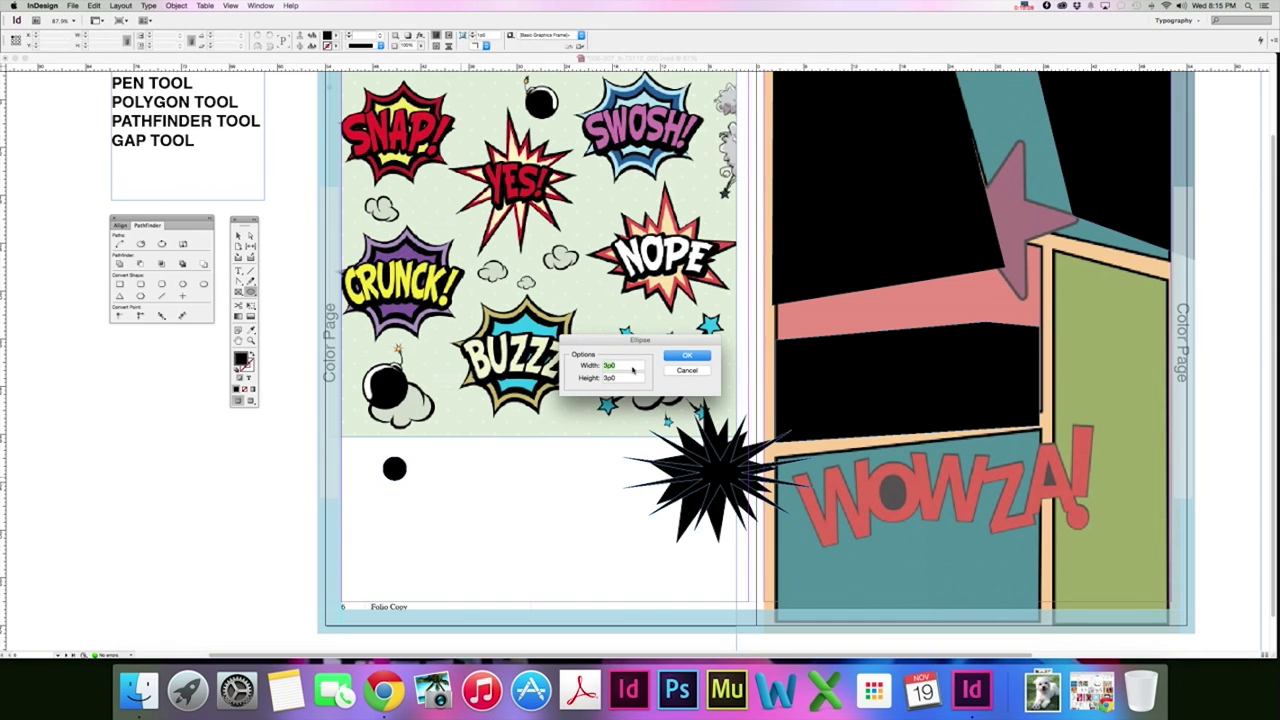
type("9")
key("Tab")
type("9")
key("Return")
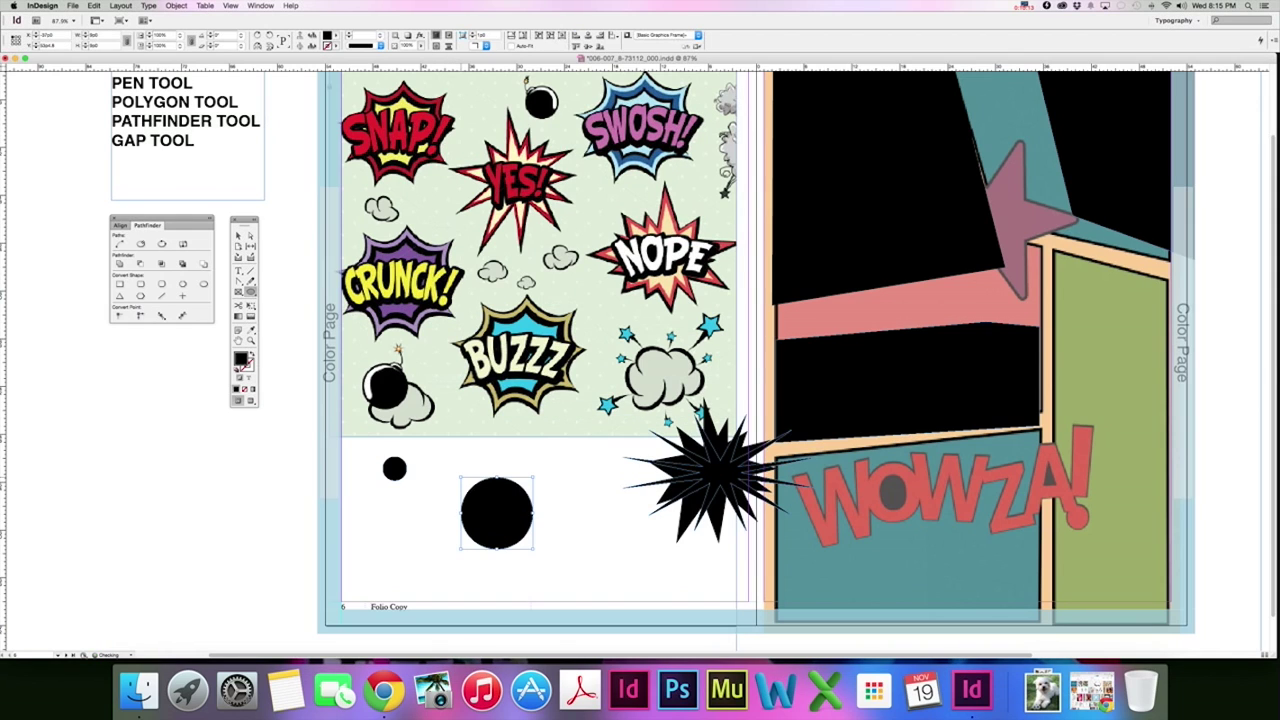
Step: Delete the small extra circle beside the large one
left_click(238, 234)
left_click(394, 468)
key("Delete")
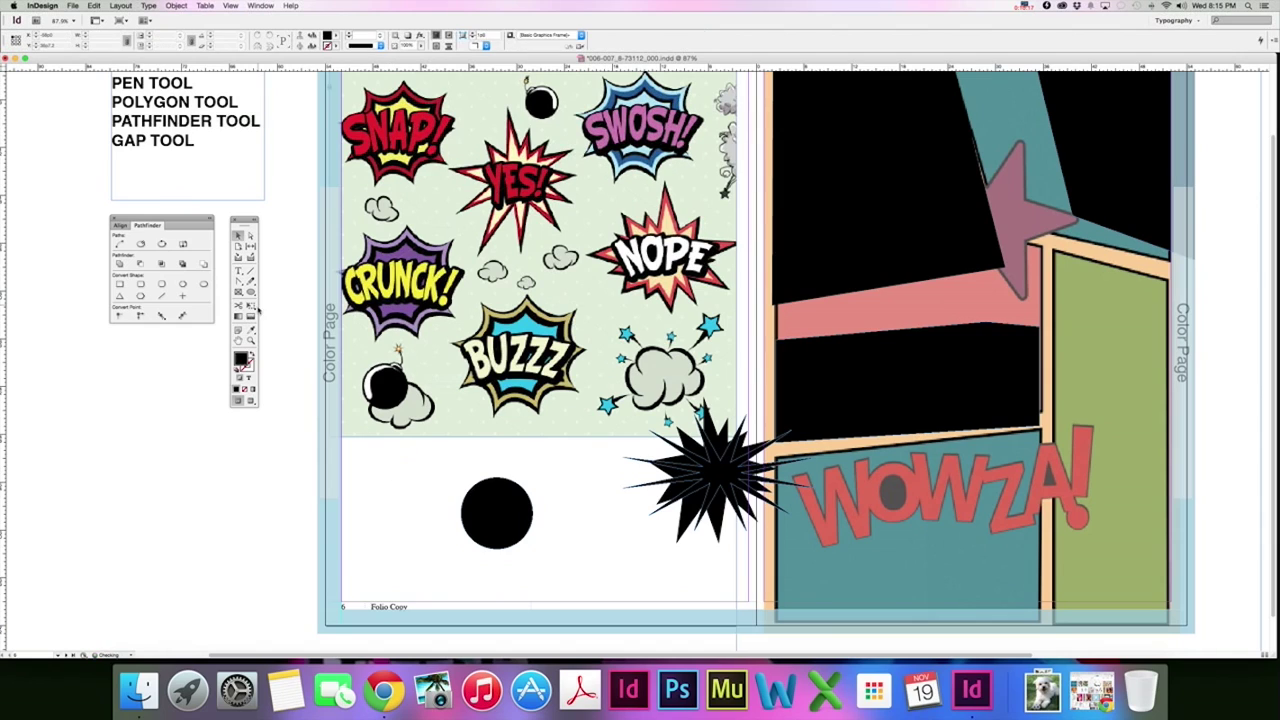
Step: Create a square about half as wide as the circle by entering its dimensions for the Rectangle tool
left_click(250, 291)
left_click(283, 292)
left_click(376, 444)
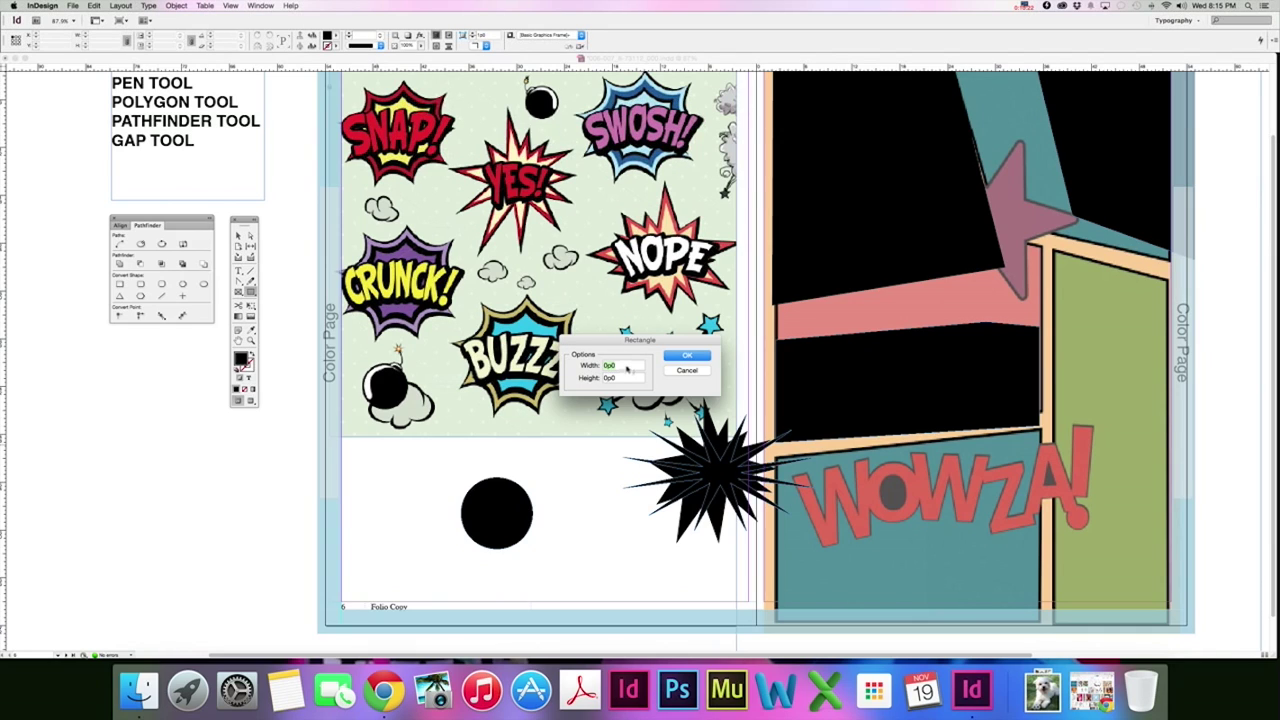
type("4in")
key("Tab")
left_click(689, 357)
Step: Select the square and the circle and align their edges so the square covers the circle's upper-left quarter
key("v")
left_click(487, 505)
left_click_drag(487, 505, 501, 515)
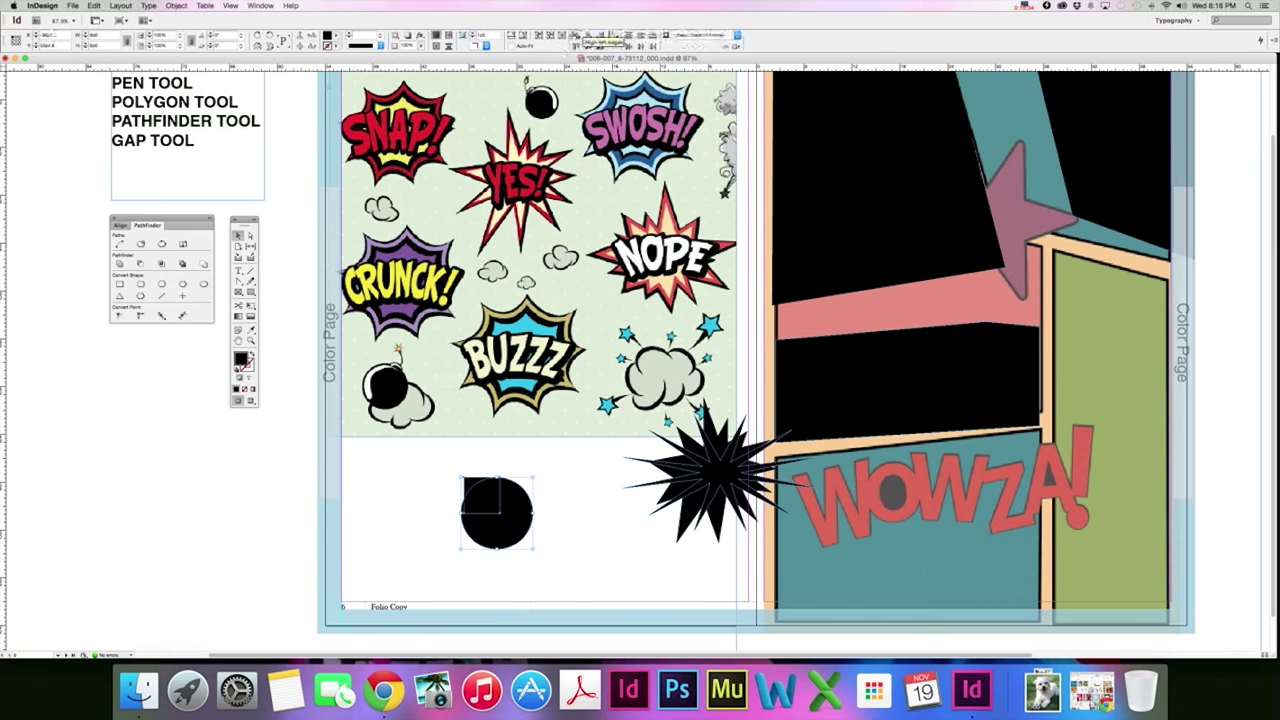
left_click(577, 36)
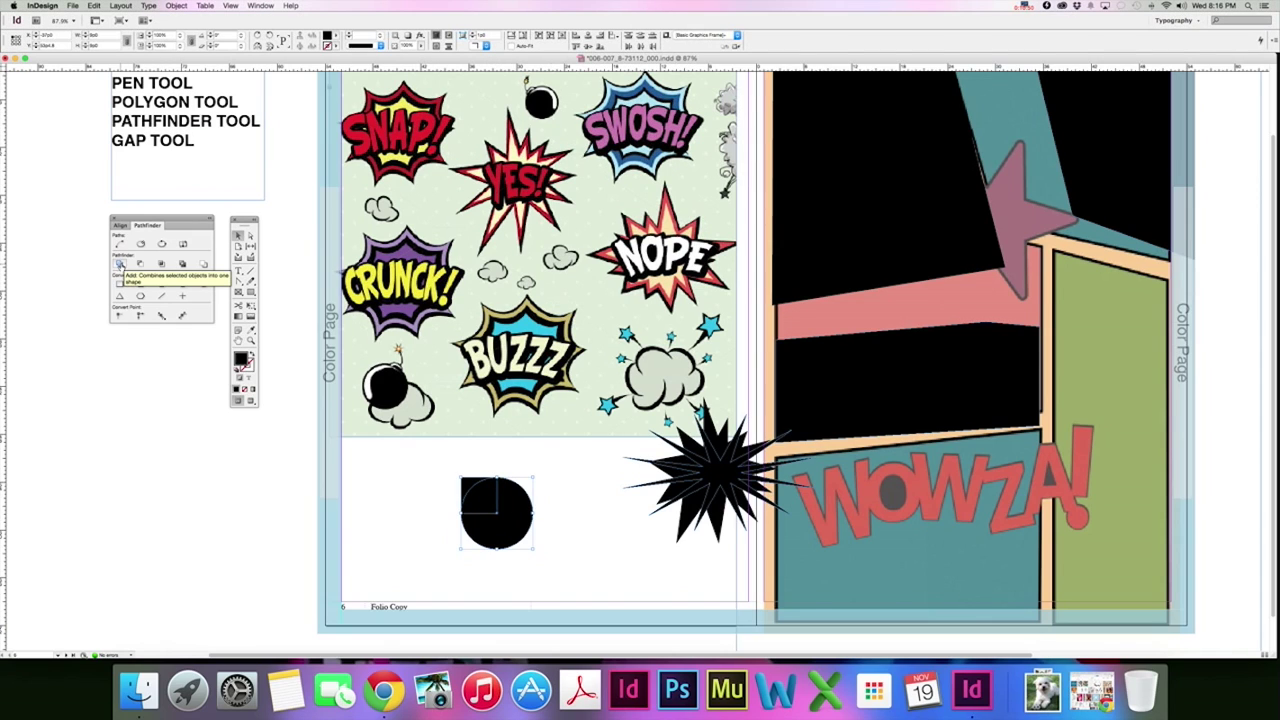
Step: Merge the square and circle with Pathfinder Add, move the merged shape aside, and undo both changes
left_click(120, 264)
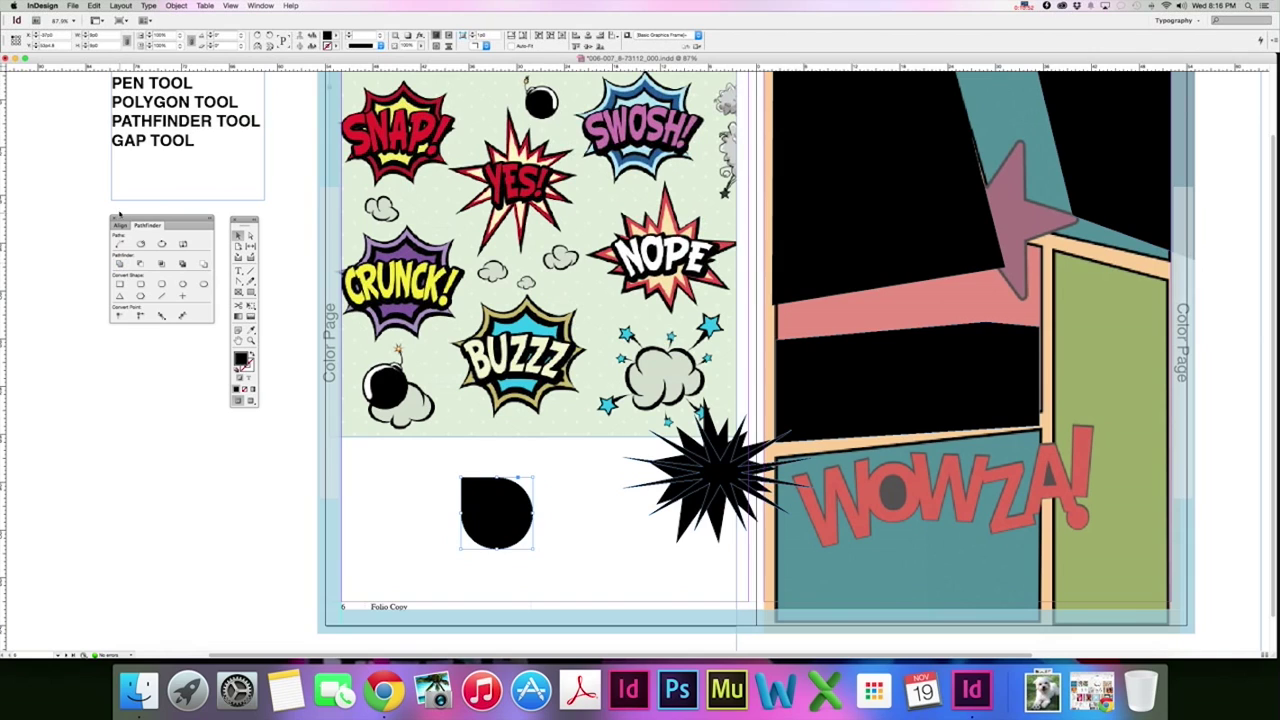
left_click_drag(502, 527, 386, 499)
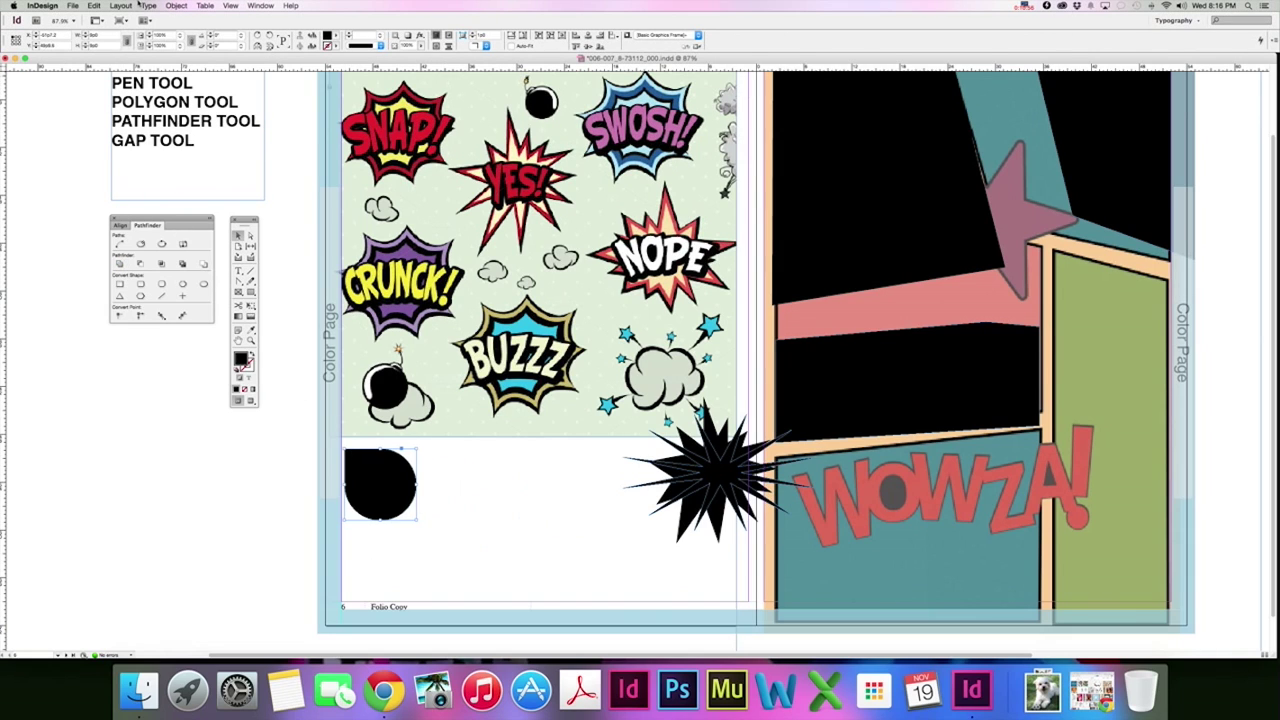
left_click(93, 6)
left_click(110, 23)
left_click(93, 6)
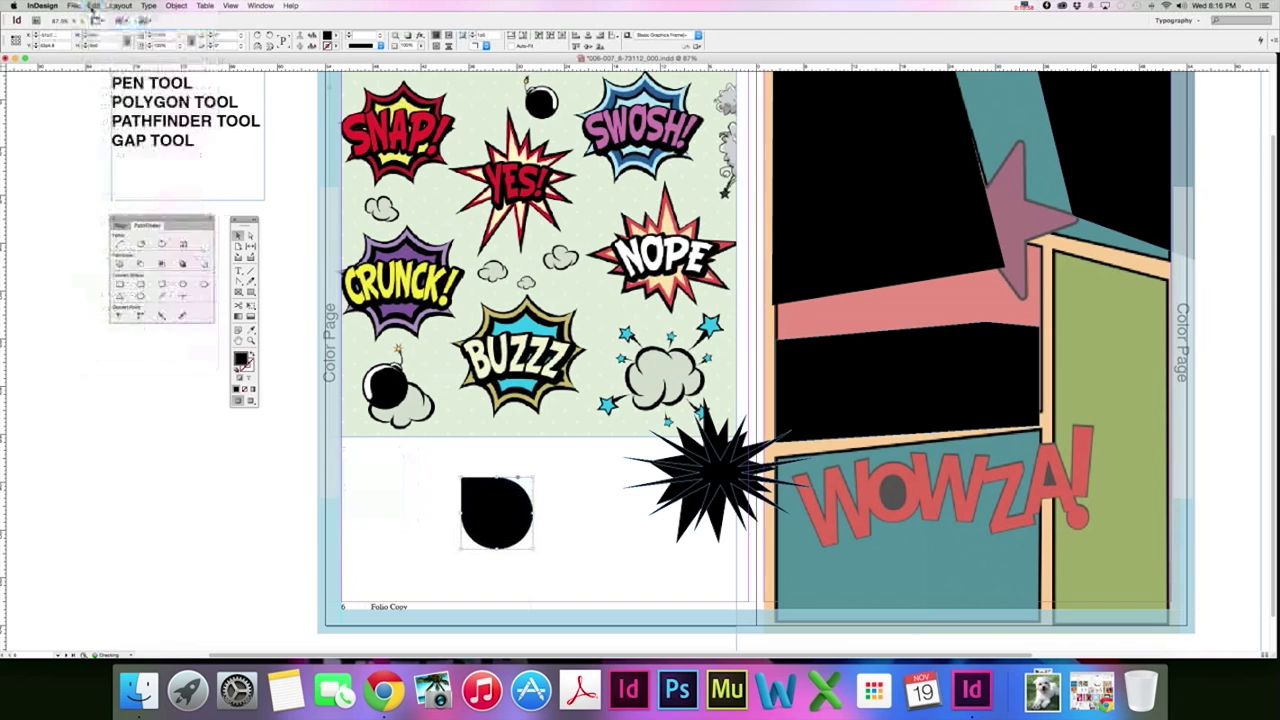
left_click(110, 23)
left_click(93, 6)
left_click(108, 31)
Step: Move the square-and-circle pair below the comic artwork and duplicate it into two rows of three pairs
left_click_drag(508, 520, 392, 487)
key("super+c")
key("super+v")
left_click_drag(625, 353, 520, 565)
key("super+minus")
key("super+z")
scroll(389, 545, "up", 1)
left_click_drag(389, 545, 371, 575)
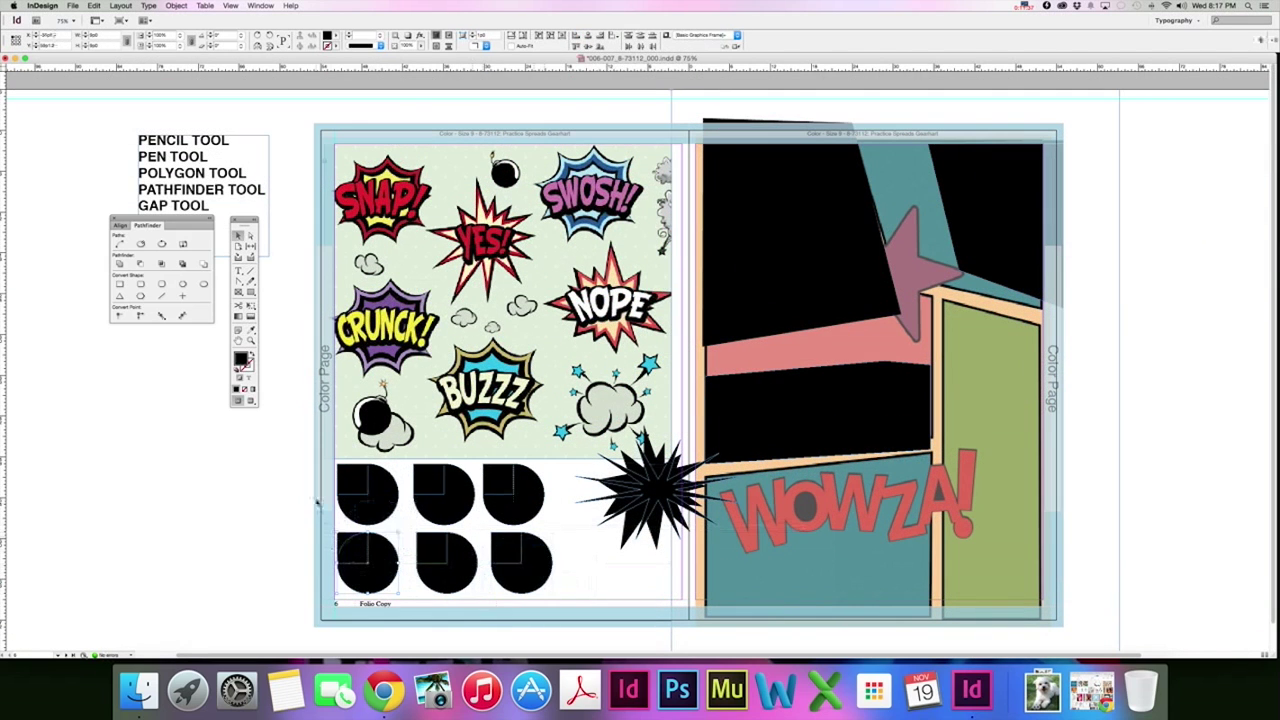
Step: Apply Pathfinder Add to the first pair in the upper row and Subtract to the second pair
left_click(333, 466)
left_click(119, 263)
left_click(305, 478)
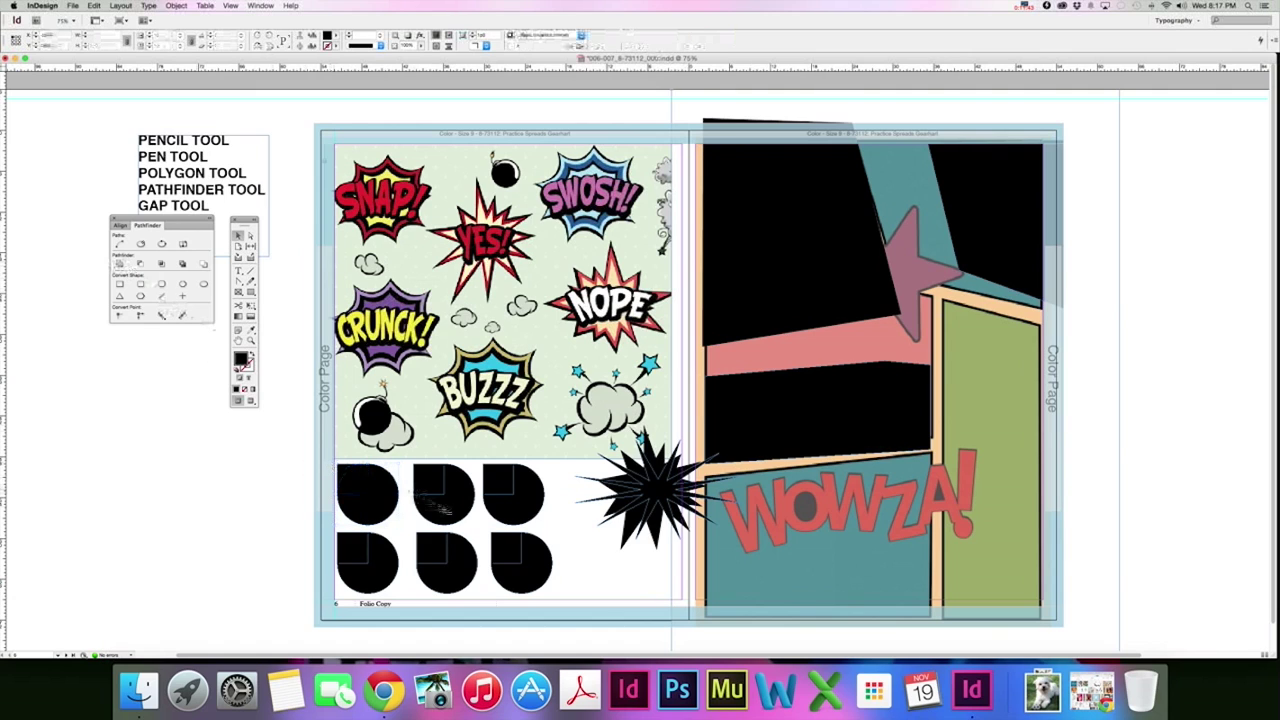
left_click_drag(467, 467, 432, 490)
left_click(140, 264)
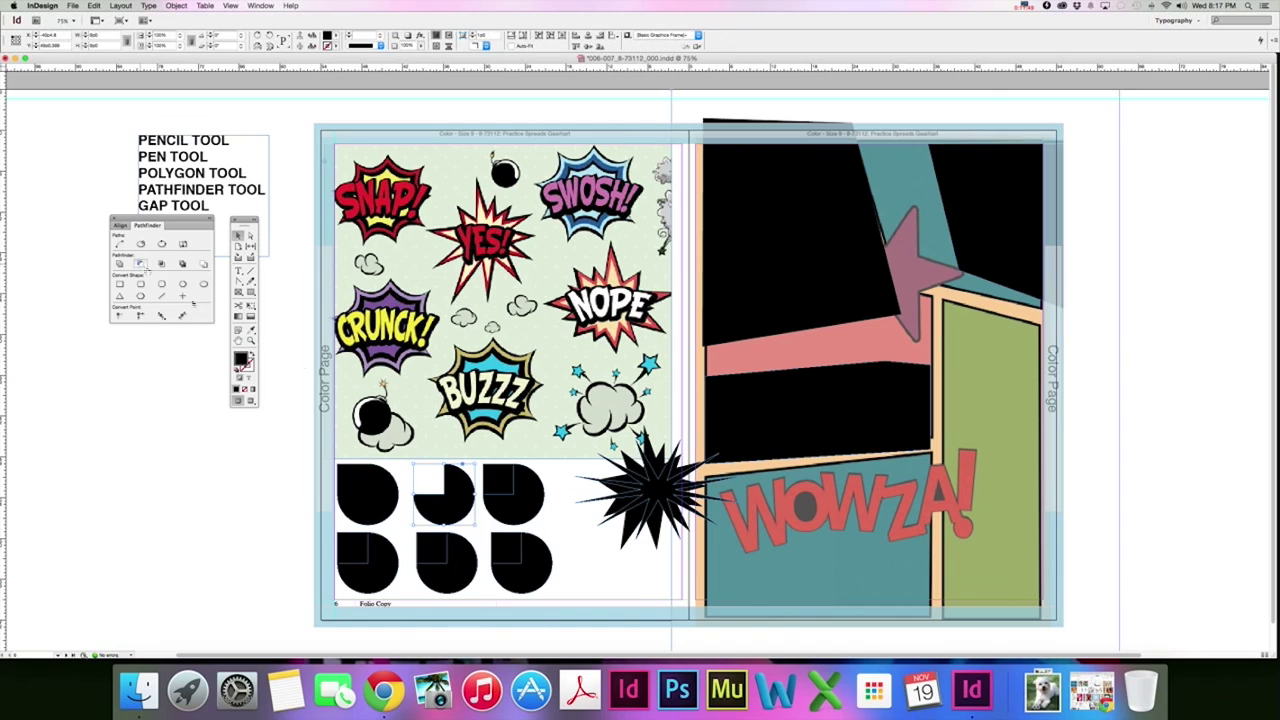
Step: Apply Pathfinder Intersect to the third pair in the upper row and Exclude Overlap to the first pair in the lower row
left_click_drag(556, 466, 495, 497)
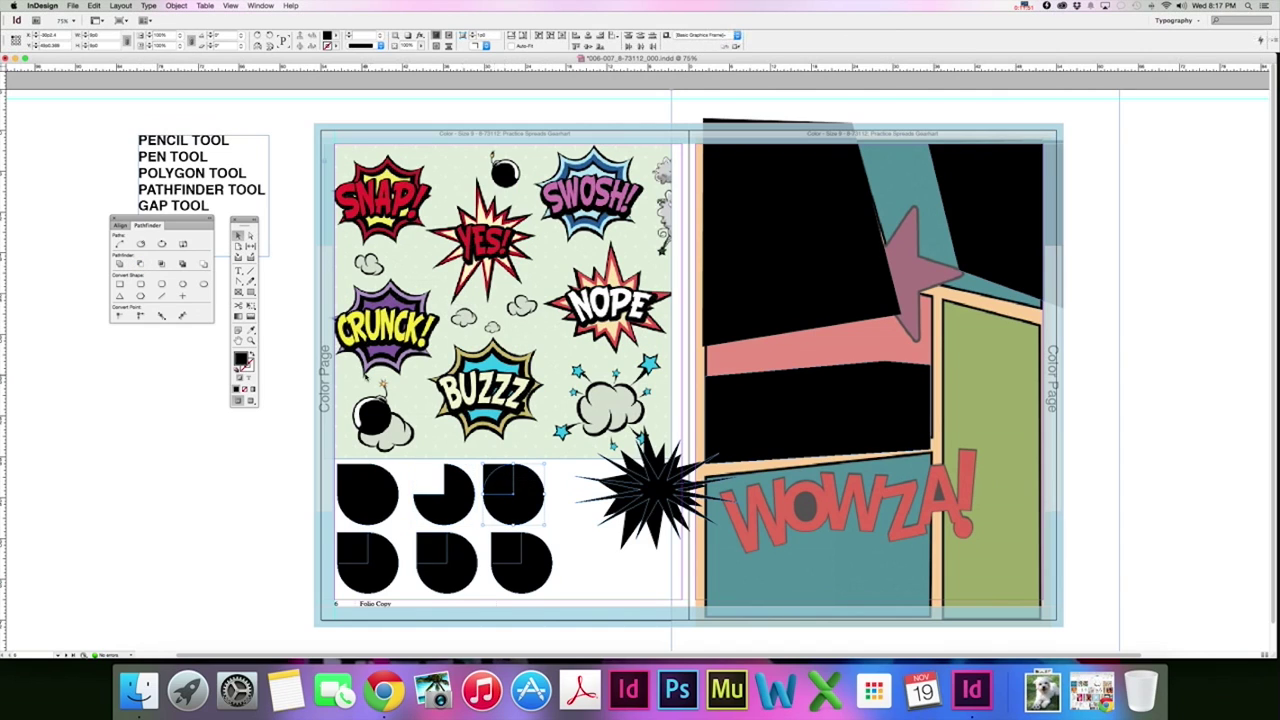
left_click(162, 264)
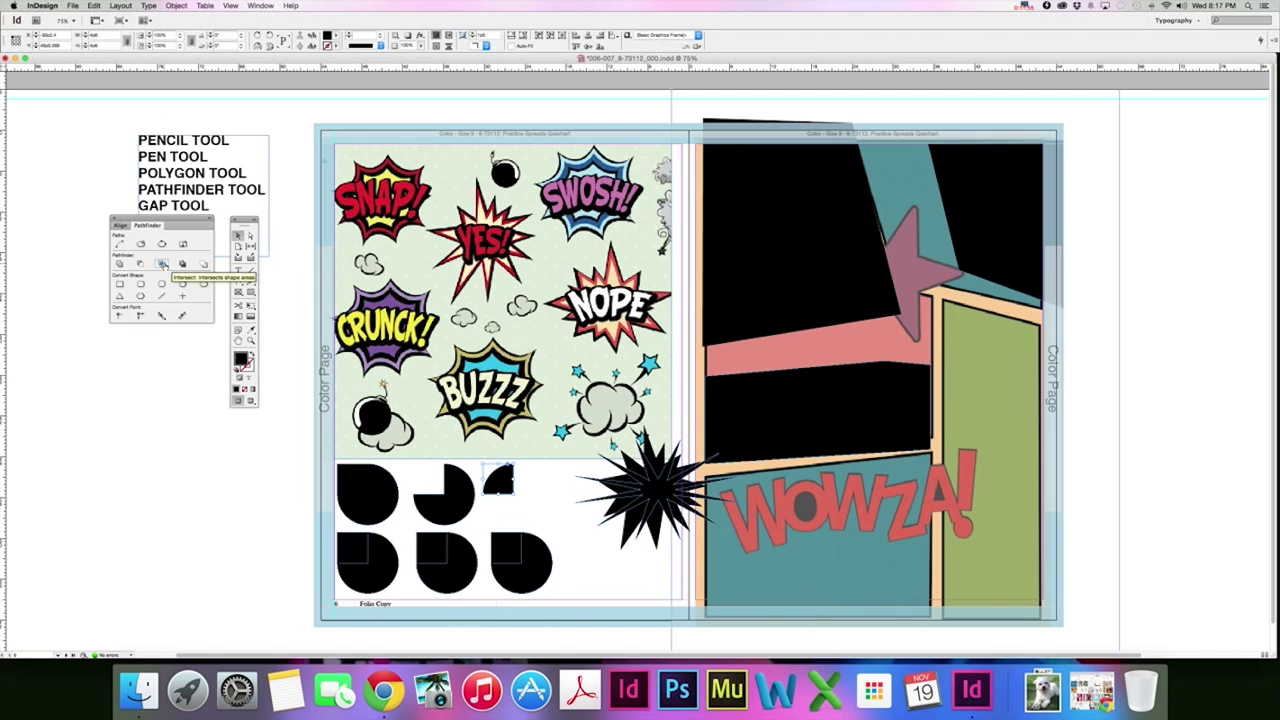
left_click_drag(323, 553, 372, 574)
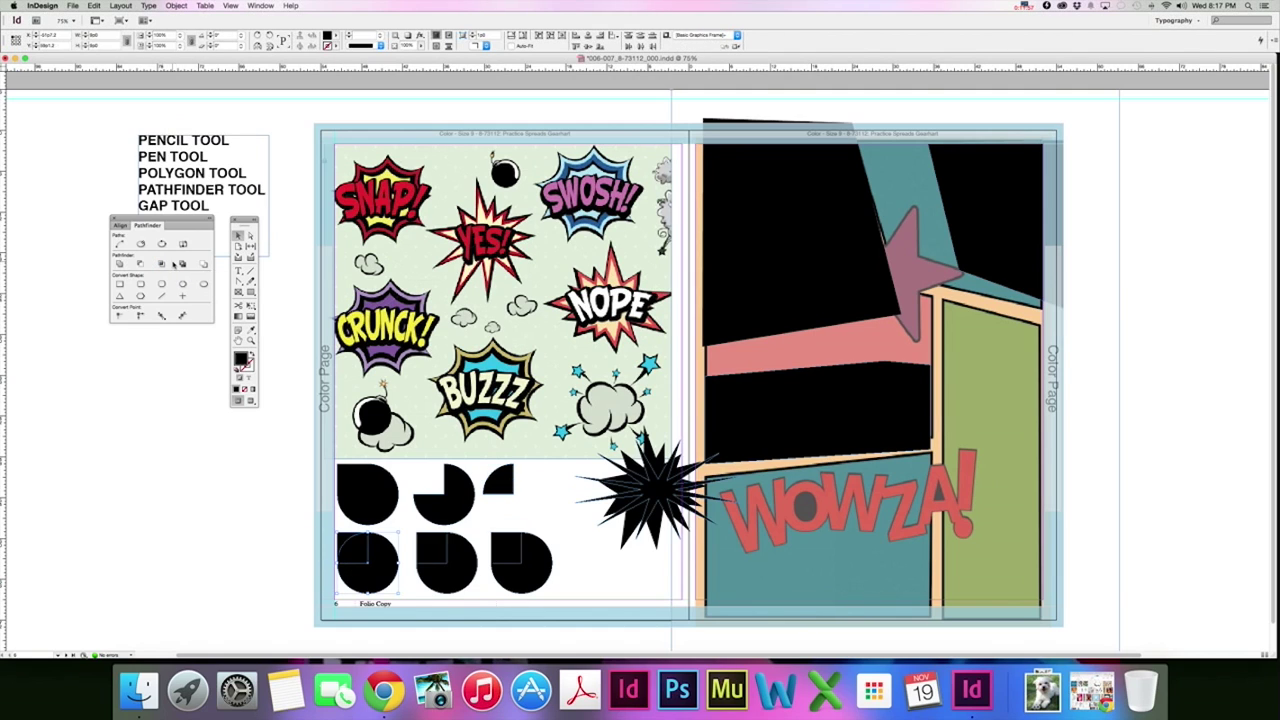
left_click(174, 264)
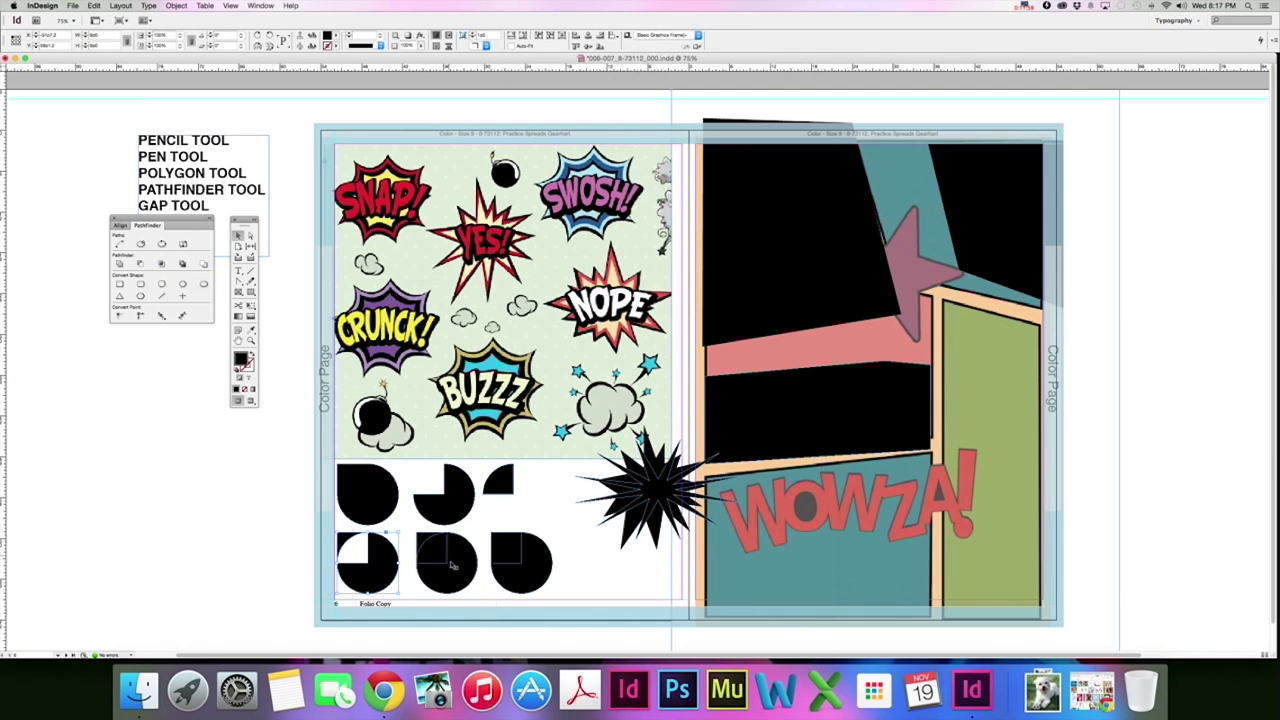
Step: Apply Pathfinder Minus Back to the middle pair in the lower row and select the remaining overlapping pair
left_click_drag(477, 600, 421, 553)
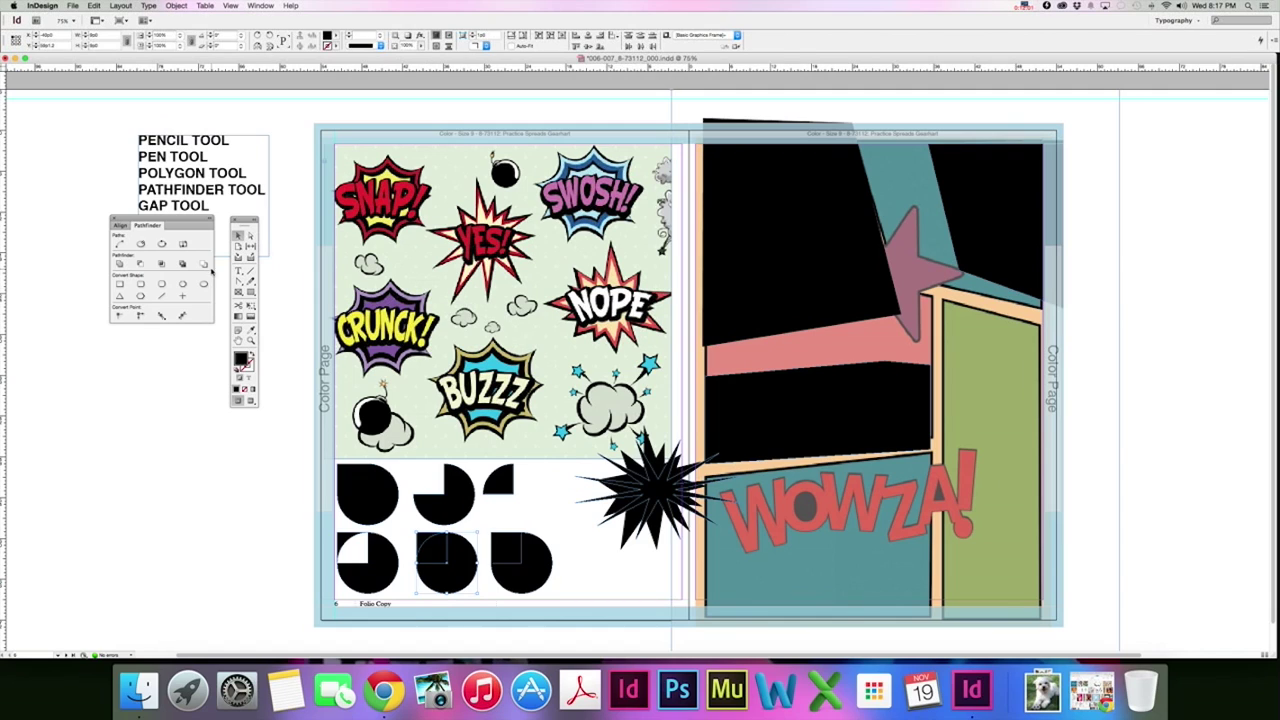
left_click(205, 265)
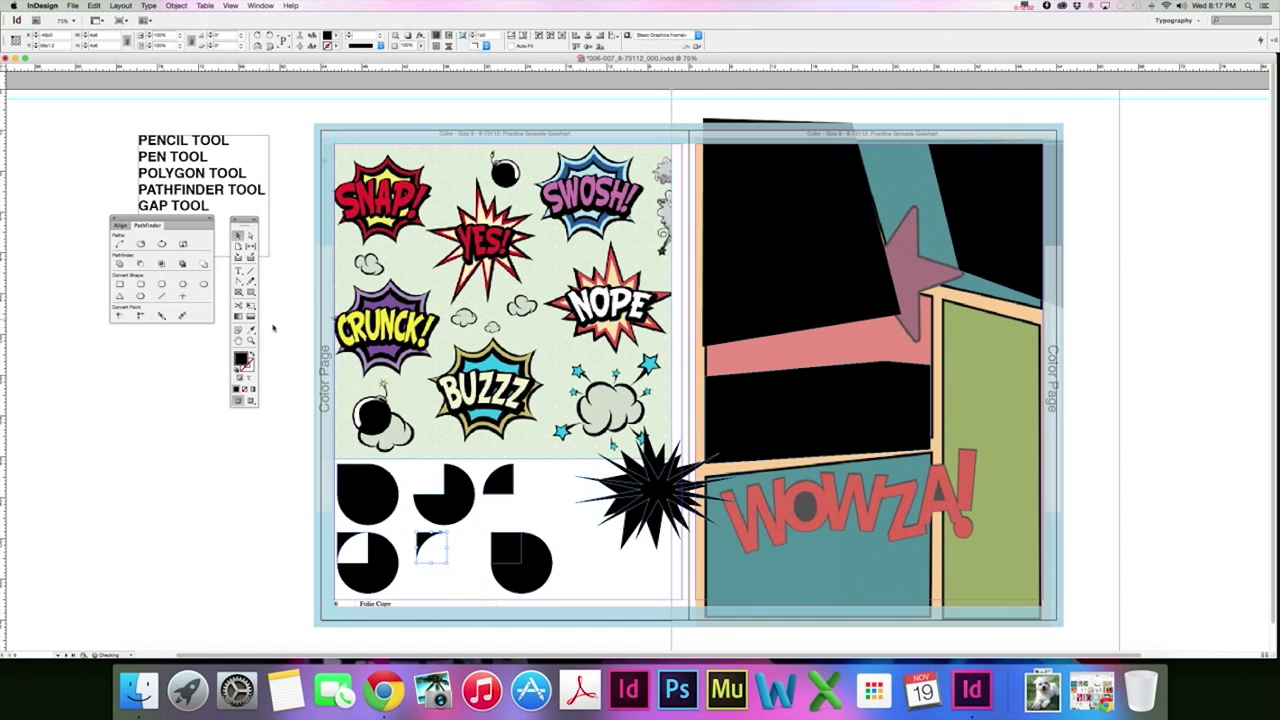
left_click(286, 484)
left_click(535, 552)
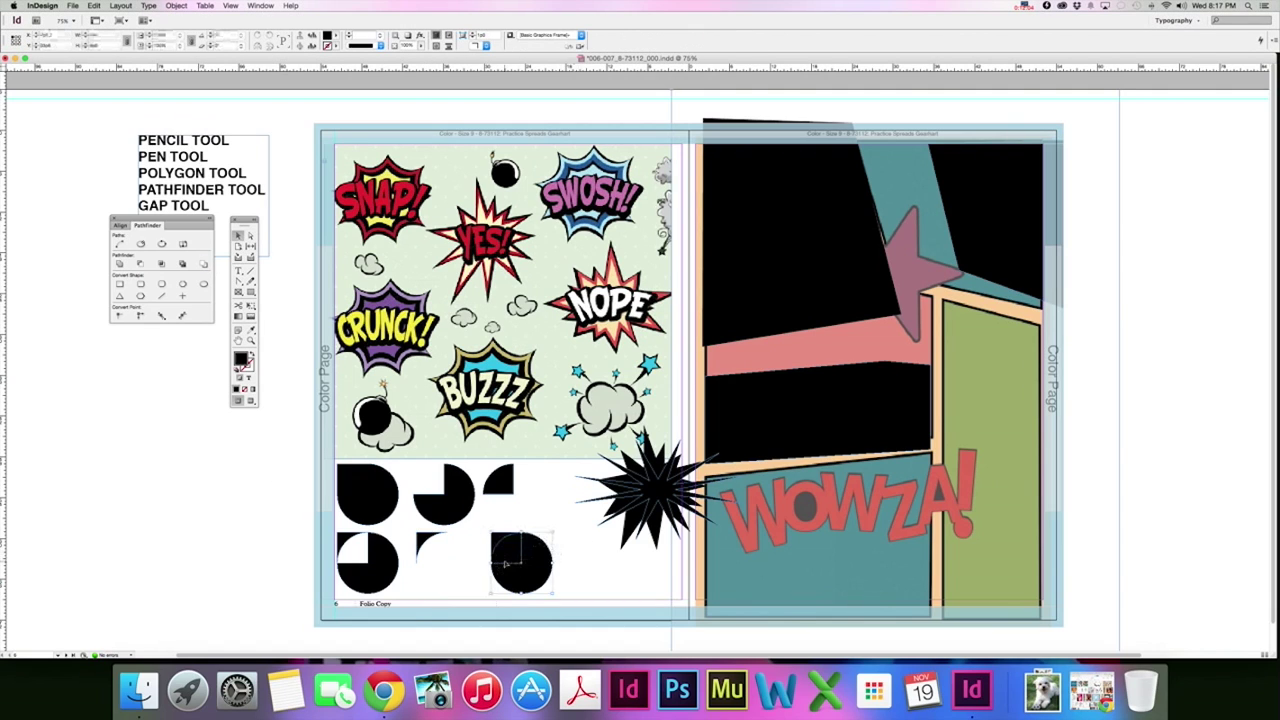
Step: Delete the remaining overlapping pair and move the Exclude Overlap and Minus Back shapes onto the pasteboard beside the spread
key("Delete")
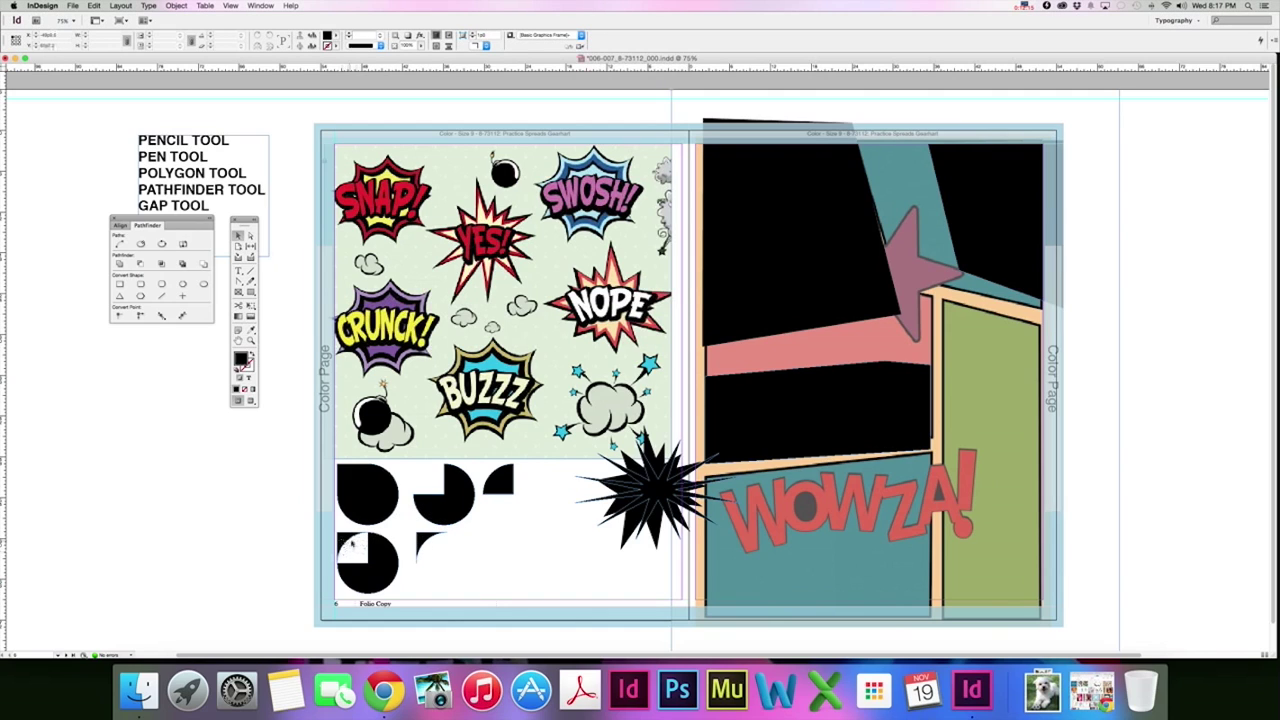
left_click_drag(382, 560, 262, 535)
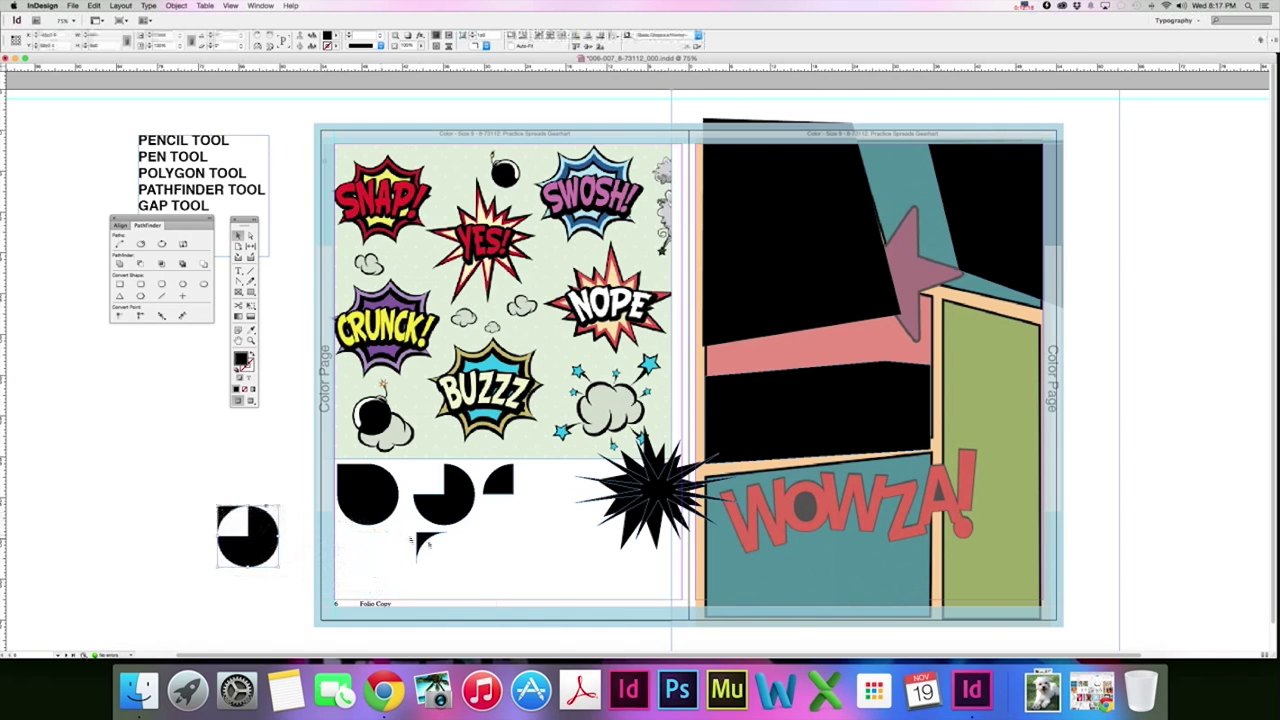
left_click_drag(427, 540, 267, 493)
Step: Move the three-quarter circle down into the empty area and fit the quarter-circle piece into its notch with a thin gap
left_click_drag(454, 512, 510, 555)
left_click(556, 558)
left_click_drag(503, 484, 490, 518)
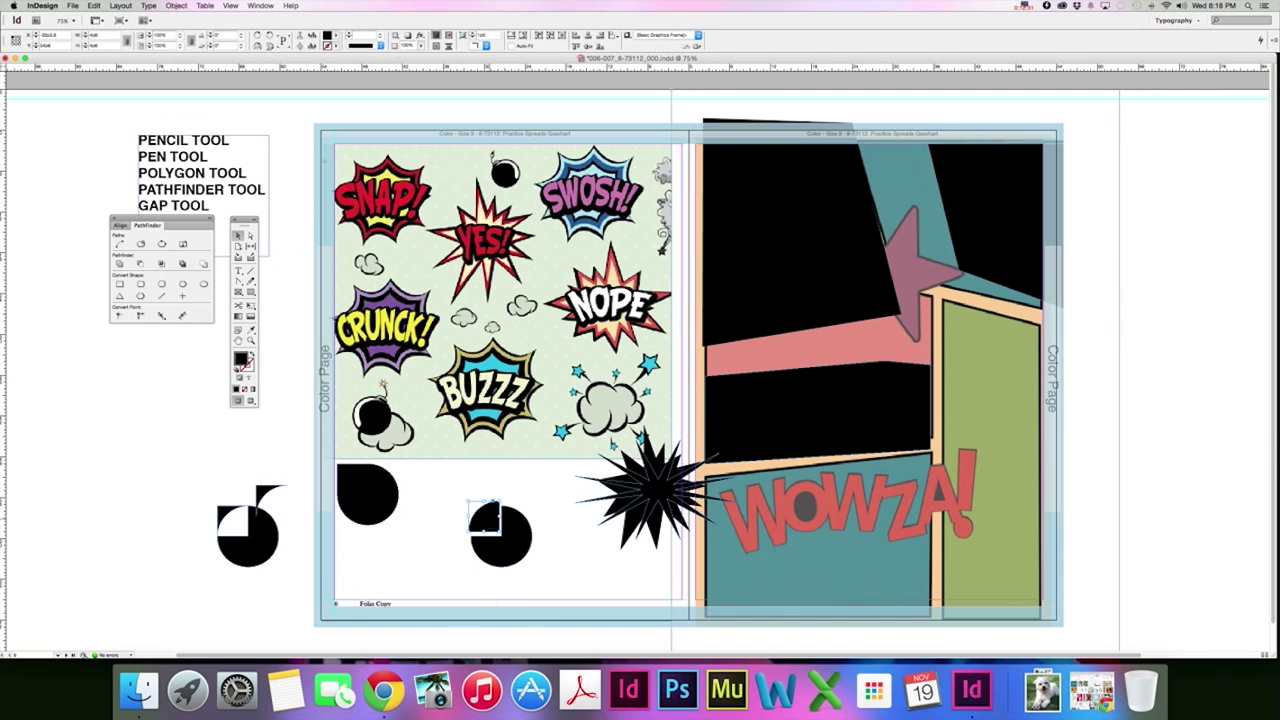
left_click(547, 545)
Step: Place the cutting-with-torch photo from the Photo Winners folder into the three-quarter circle
left_click(516, 522)
left_click(71, 6)
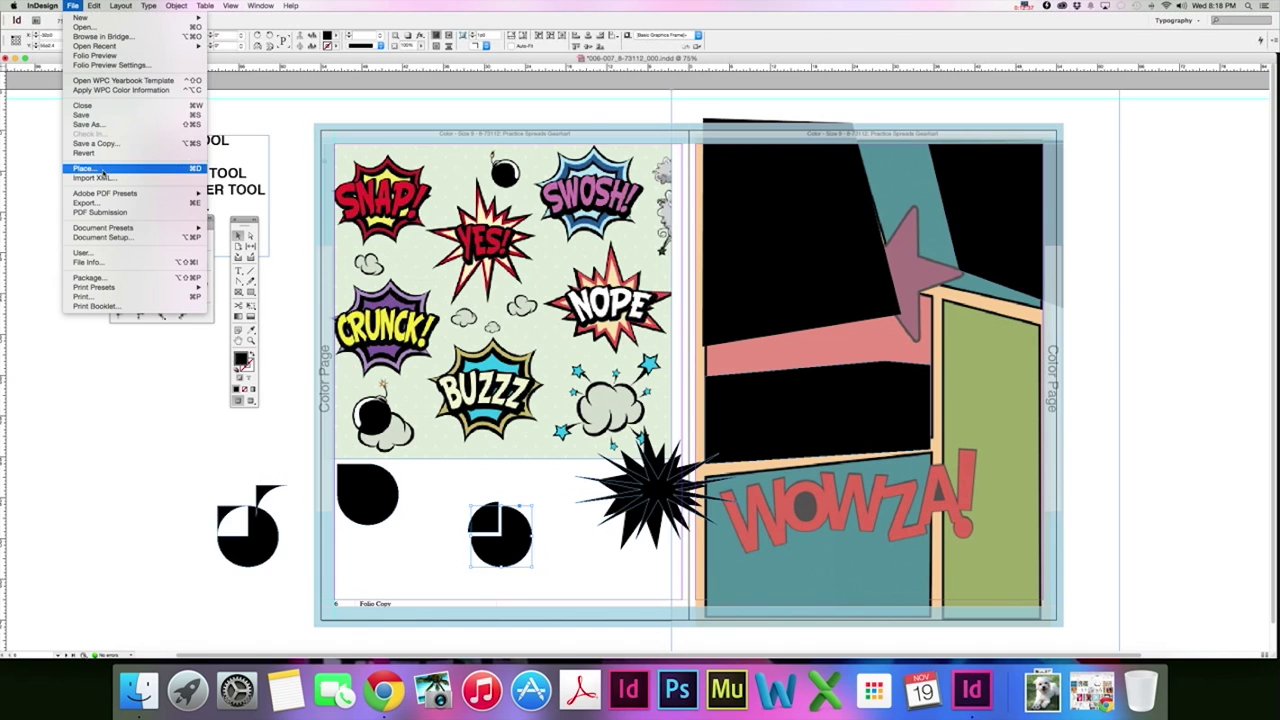
left_click(103, 170)
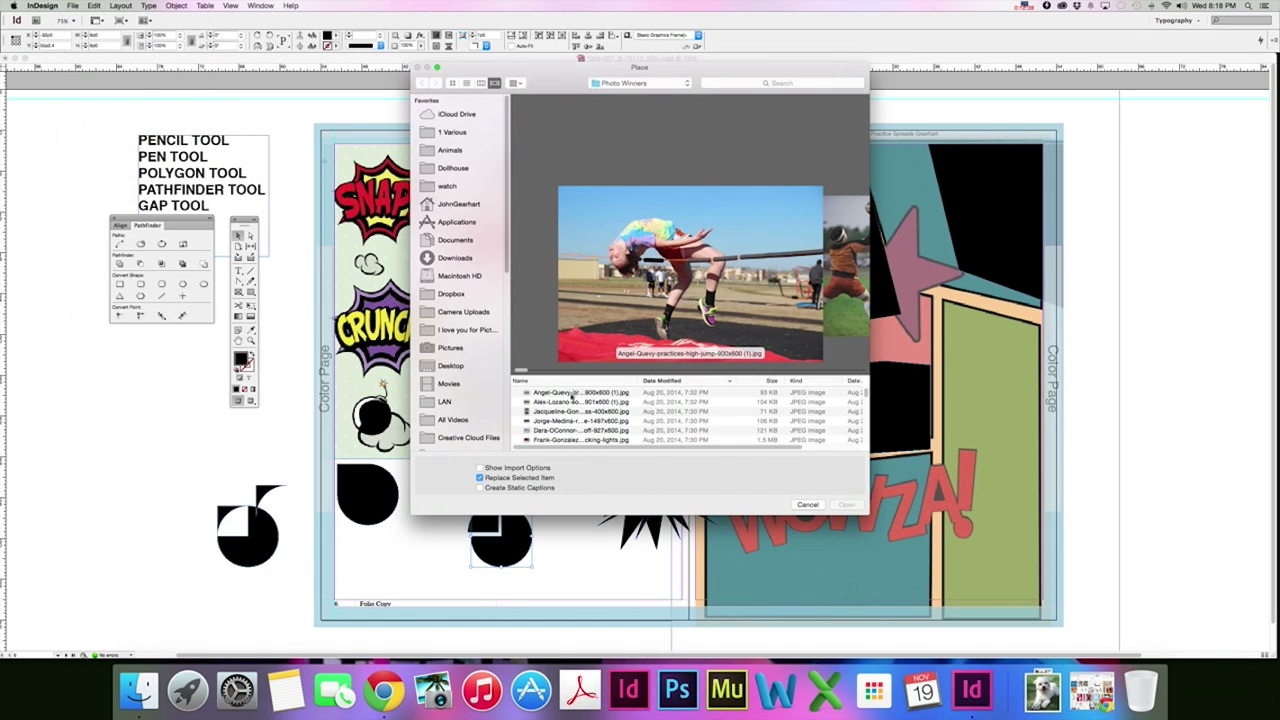
left_click(573, 419)
scroll(573, 419, "down", 3)
left_click(570, 405)
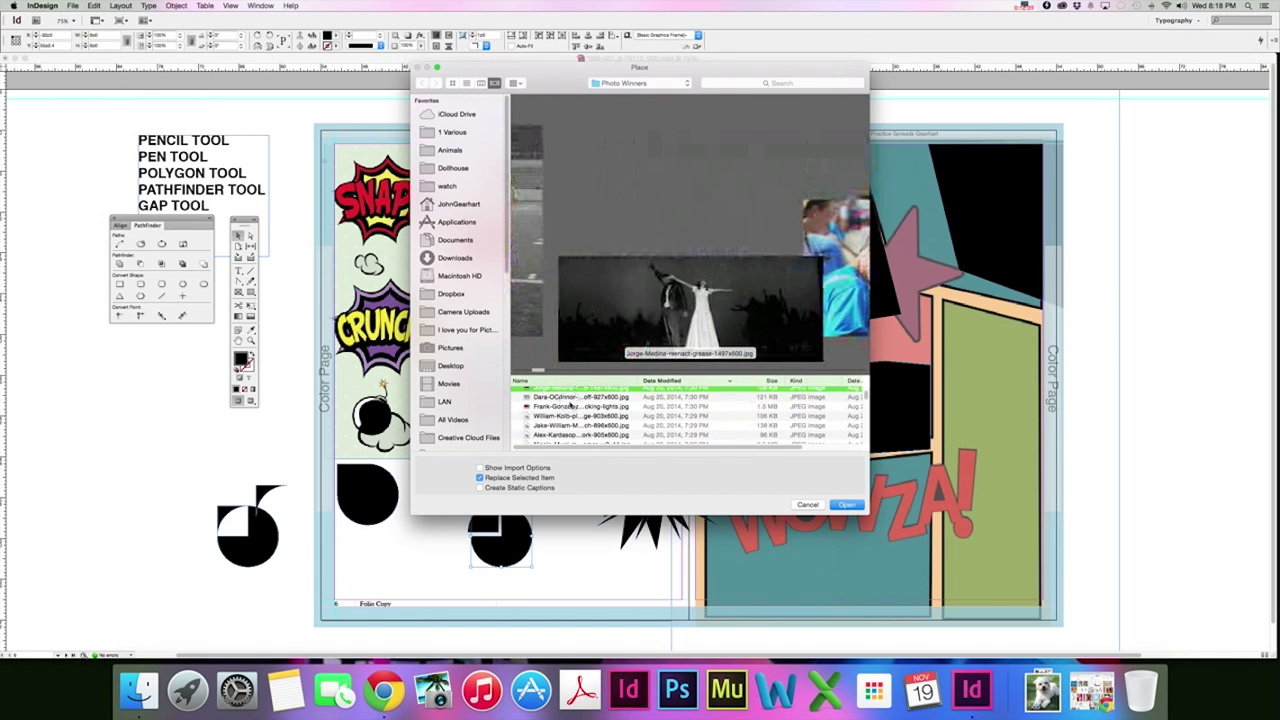
left_click(575, 416)
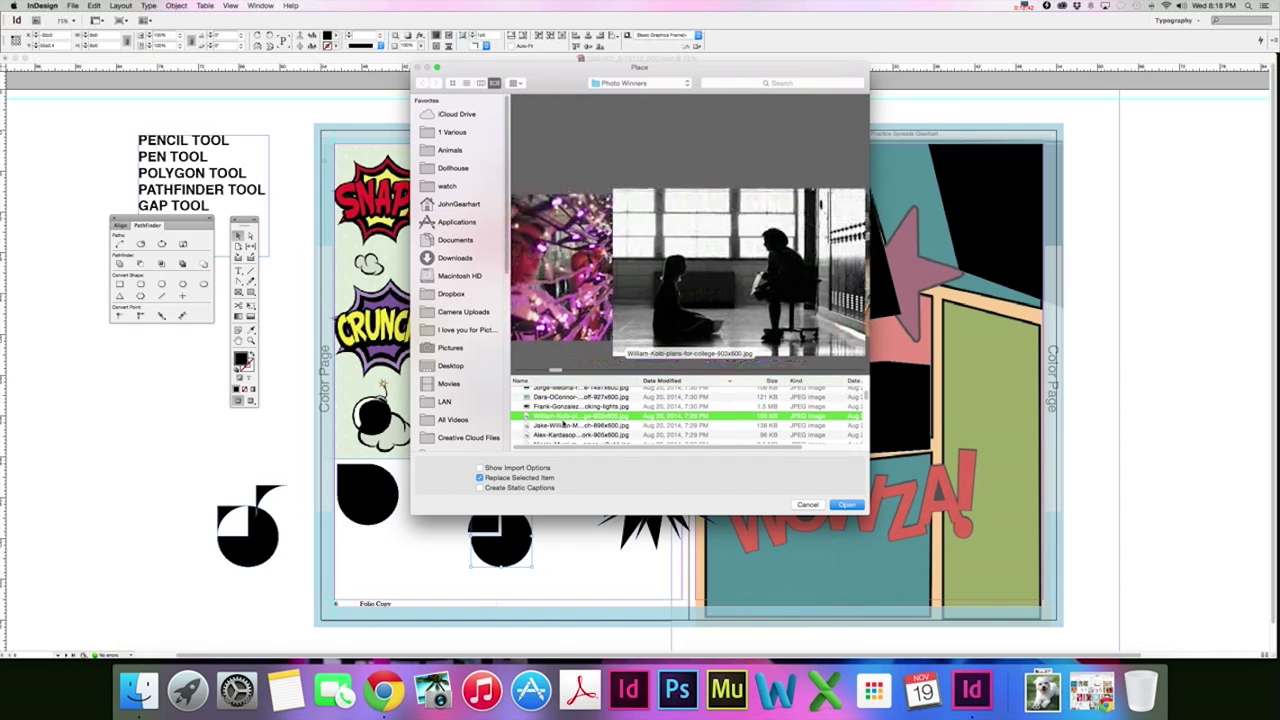
left_click(560, 427)
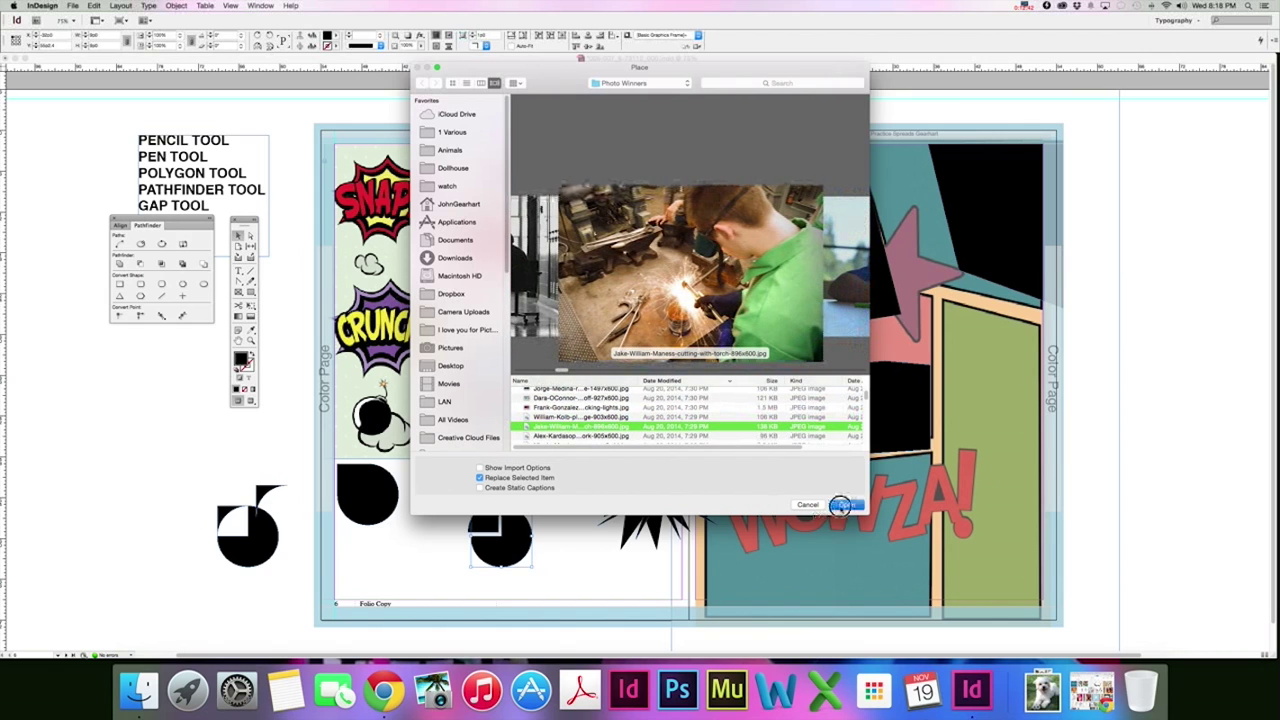
left_click(846, 504)
Step: Place a different photo from the Photo Winners folder into the quarter-circle piece and deselect it
left_click(491, 523)
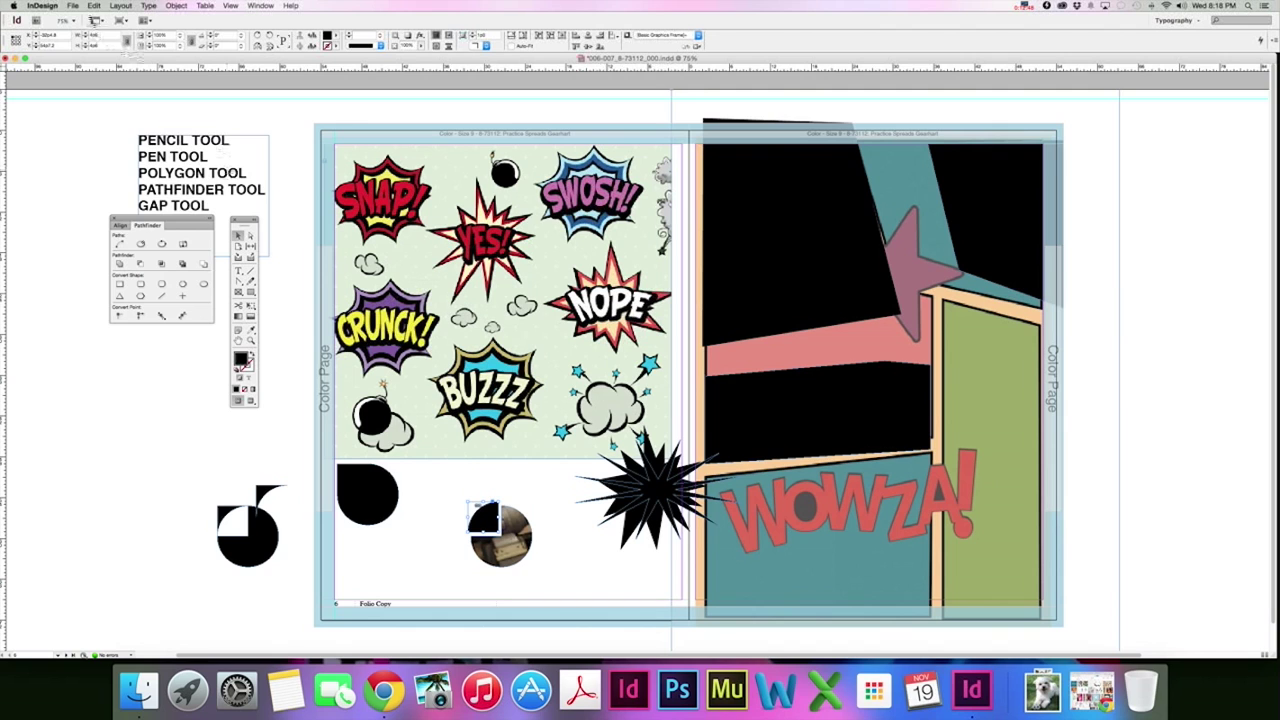
left_click(93, 5)
left_click(112, 160)
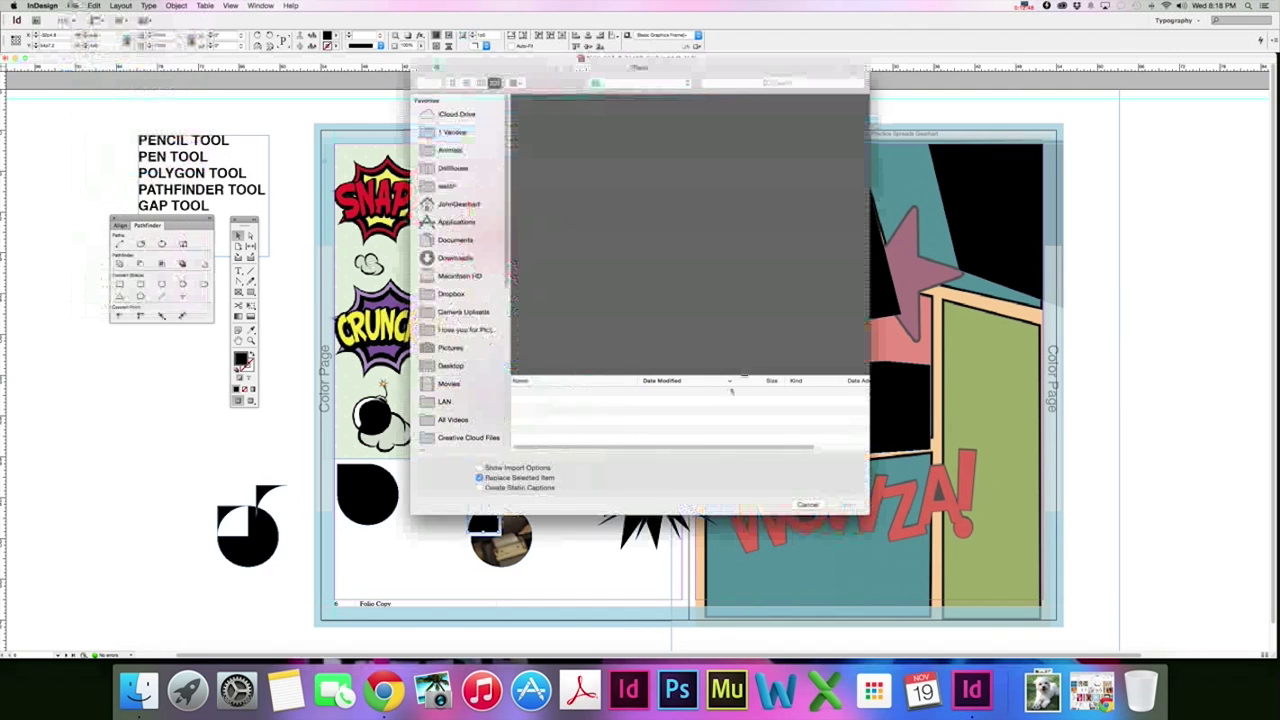
left_click(572, 412)
scroll(602, 417, "down", 1)
left_click(846, 504)
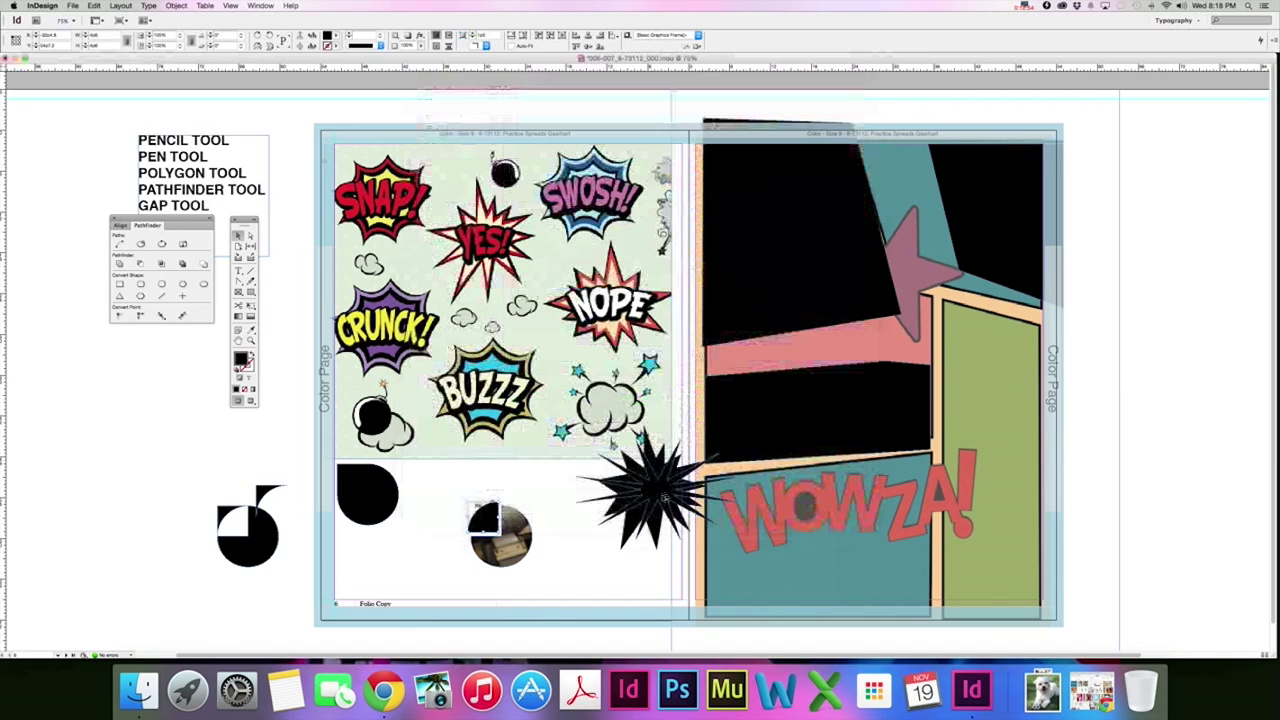
left_click(576, 540)
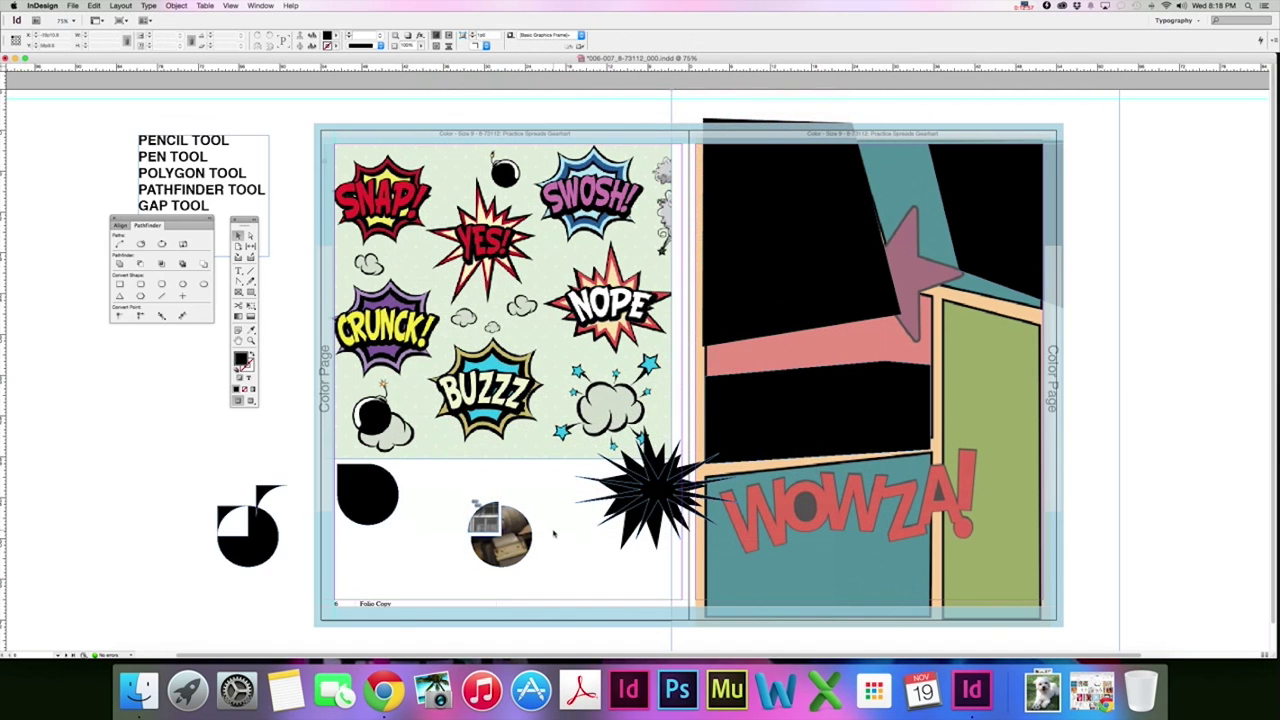